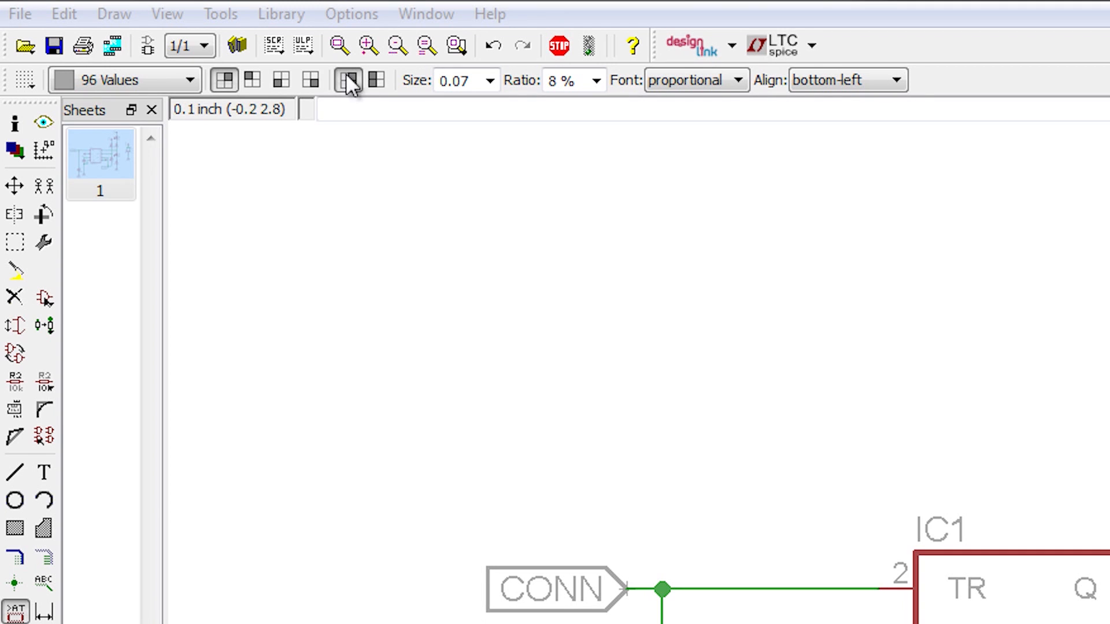
Step: Switch from the schematic to its board layout and return to the schematic
{"action": "left_click", "coordinate": [363, 0]}
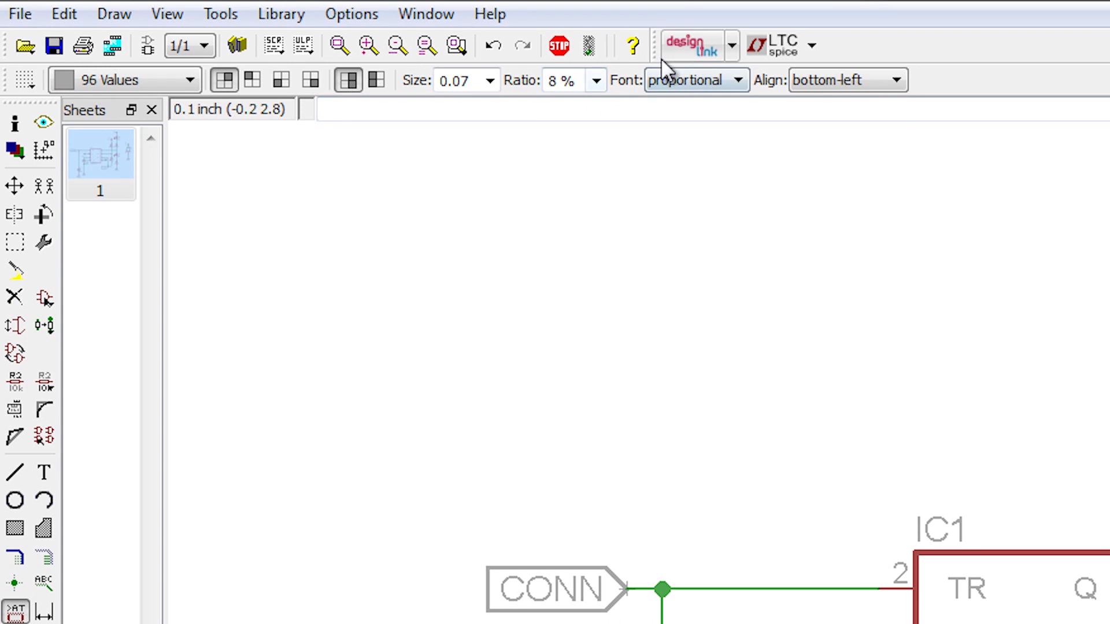
{"action": "left_click", "coordinate": [149, 48]}
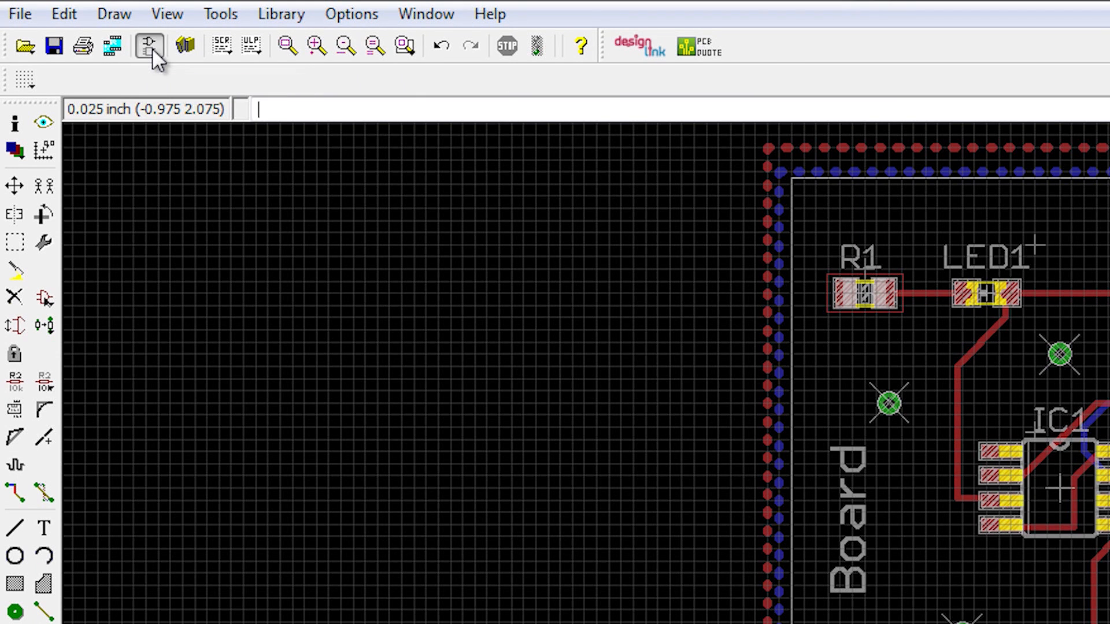
{"action": "left_click", "coordinate": [149, 46]}
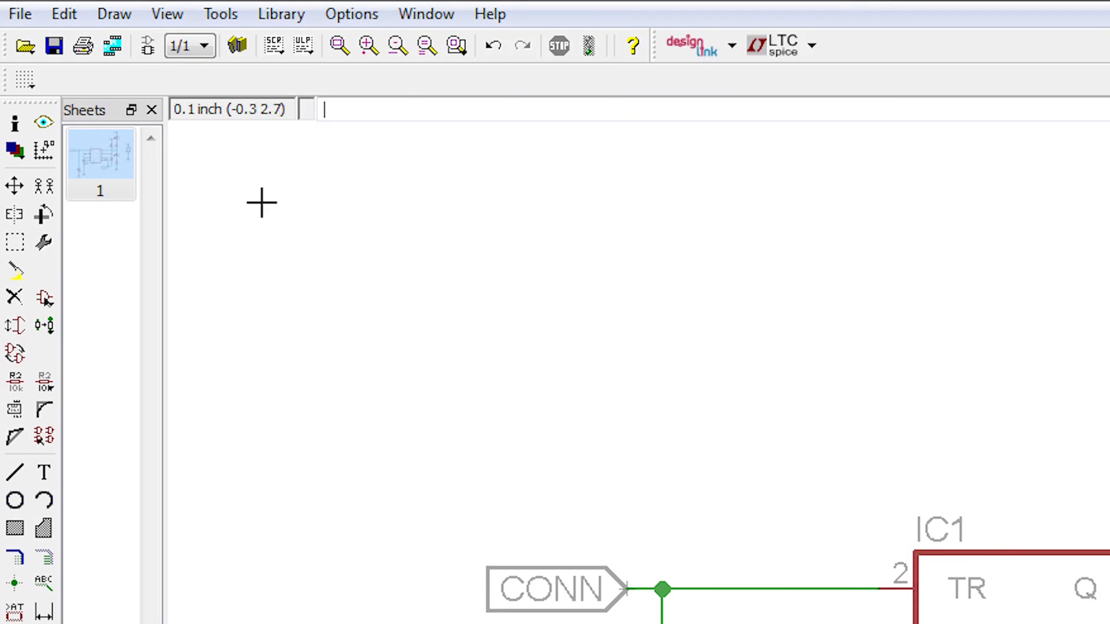
Step: Start the Design Link part search for the whole schematic and search for "12mm coin cell" for the CR1220 battery
{"action": "left_click", "coordinate": [732, 47]}
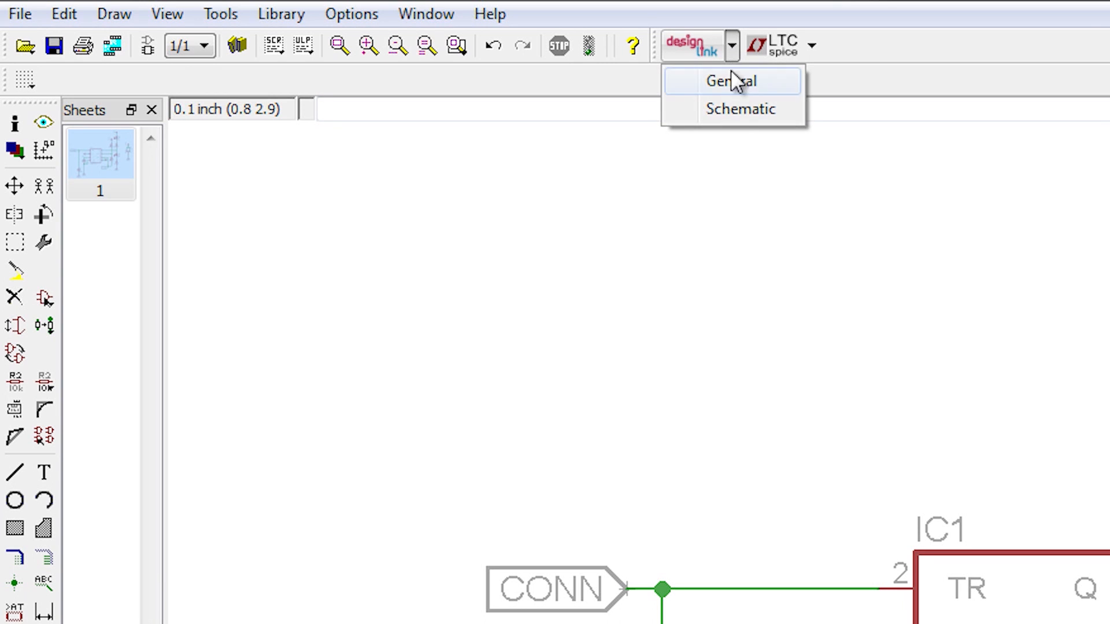
{"action": "left_click", "coordinate": [734, 109]}
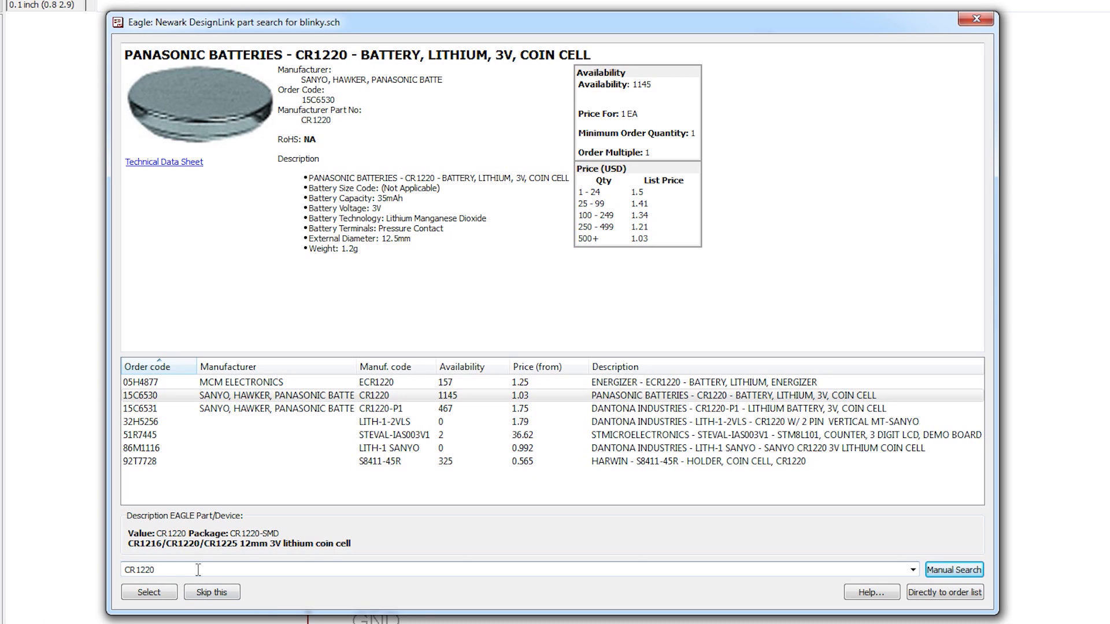
{"action": "left_click_drag", "start_coordinate": [155, 570], "coordinate": [114, 570]}
{"action": "key", "text": "BackSpace"}
{"action": "type", "text": "12mm coin cell"}
{"action": "key", "text": "Return"}
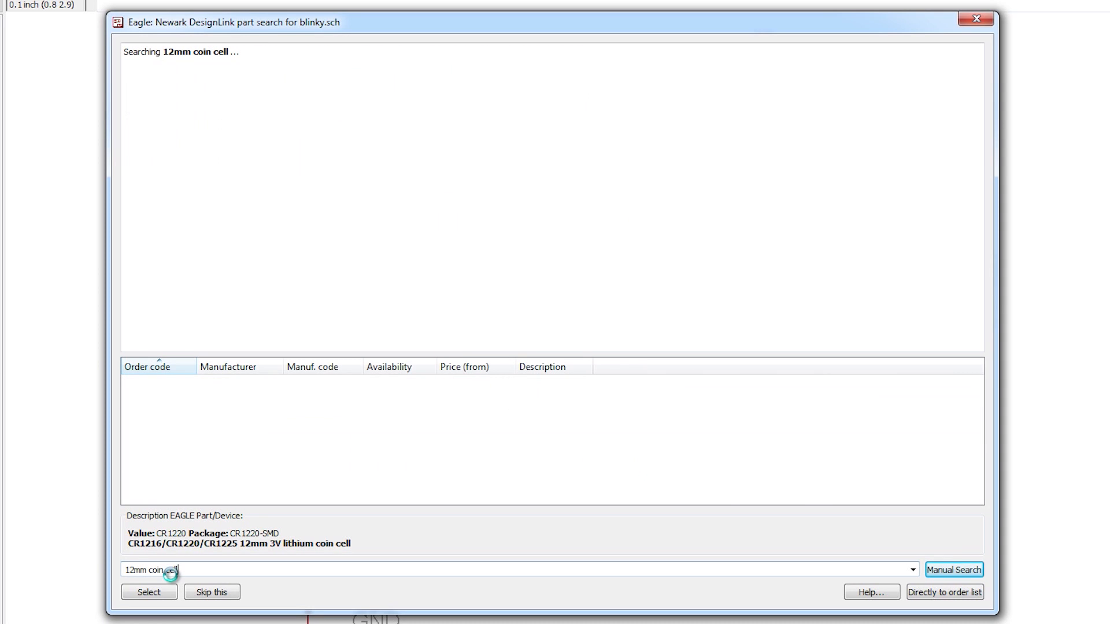
Step: Assign the Keystone 3080 battery contact to the CR1220 cell and the AVX 08056D226MAT2A to the 22uF capacitor
{"action": "left_click", "coordinate": [237, 395]}
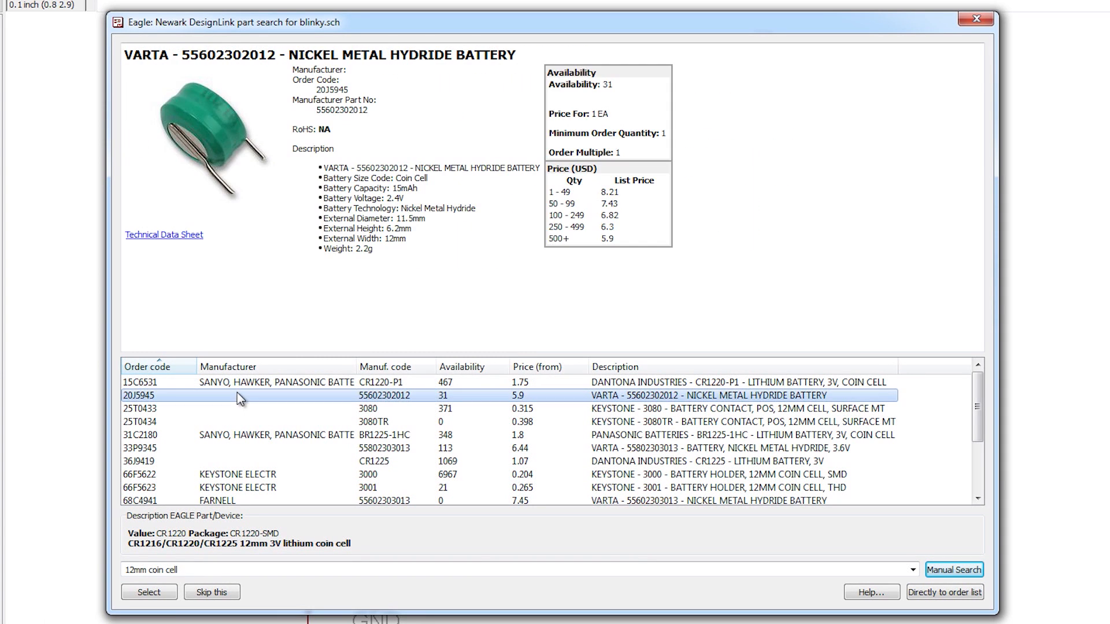
{"action": "left_click", "coordinate": [237, 407]}
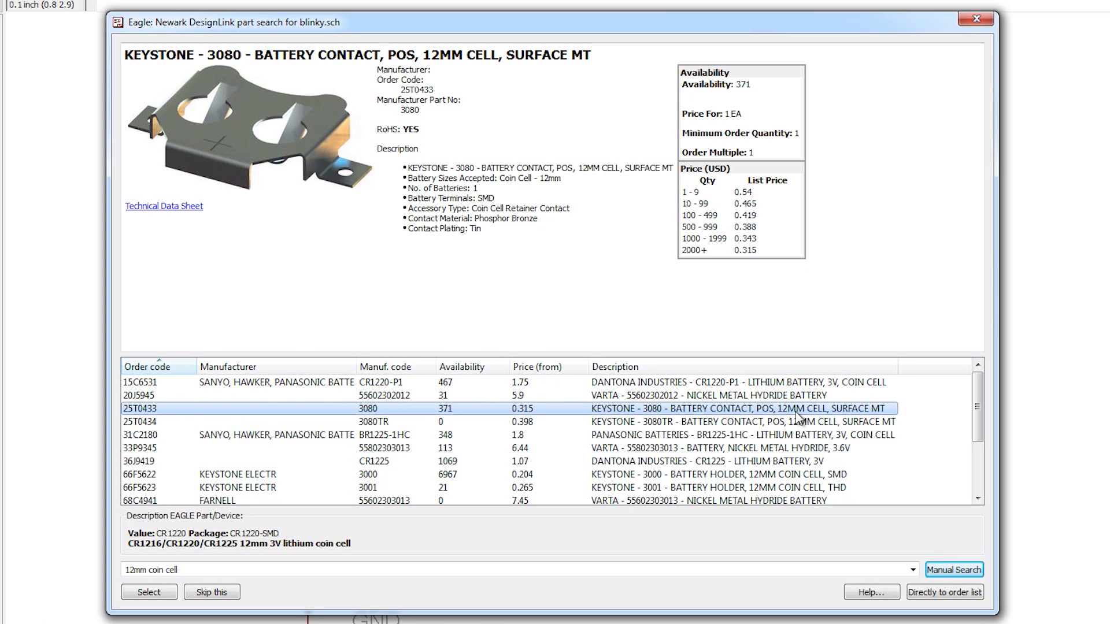
{"action": "left_click", "coordinate": [155, 590]}
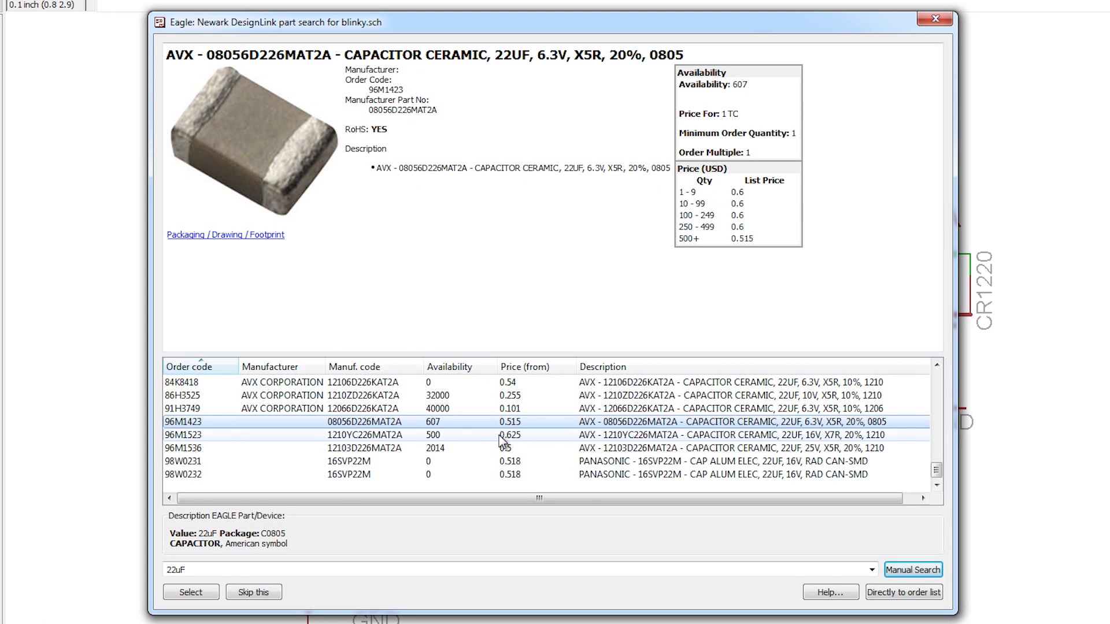
{"action": "left_click", "coordinate": [202, 598]}
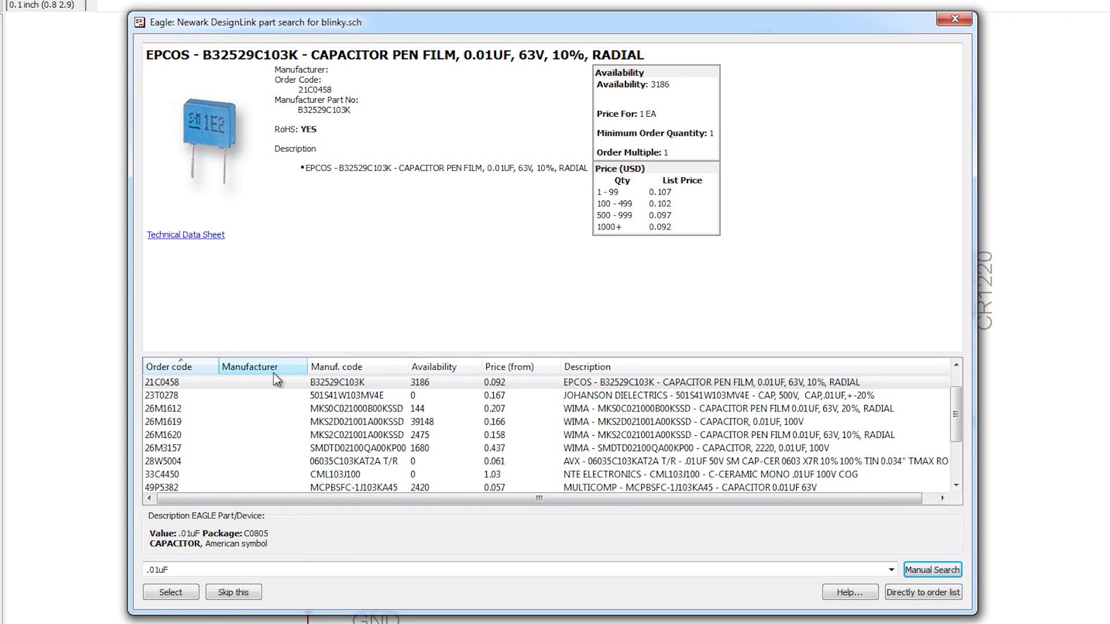
Step: Examine the product details of several .01uF search results for a capacitor that suits the C0805 package
{"action": "left_click", "coordinate": [272, 409]}
{"action": "left_click", "coordinate": [270, 466]}
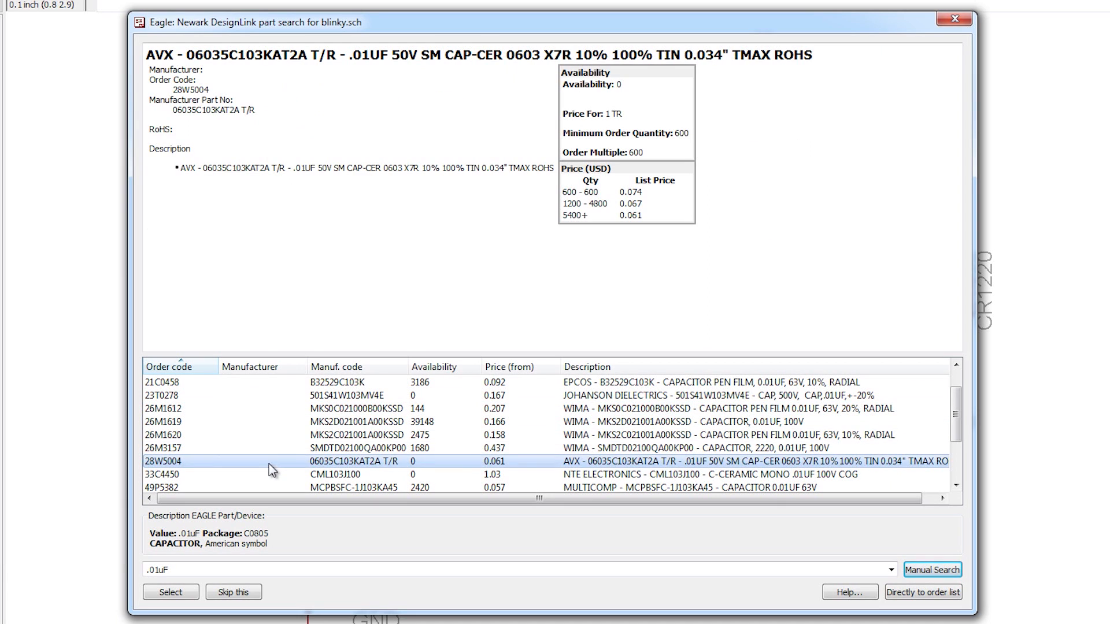
{"action": "left_click", "coordinate": [279, 439]}
{"action": "scroll", "coordinate": [277, 442], "scroll_direction": "down", "scroll_amount": 2}
{"action": "left_click", "coordinate": [276, 445]}
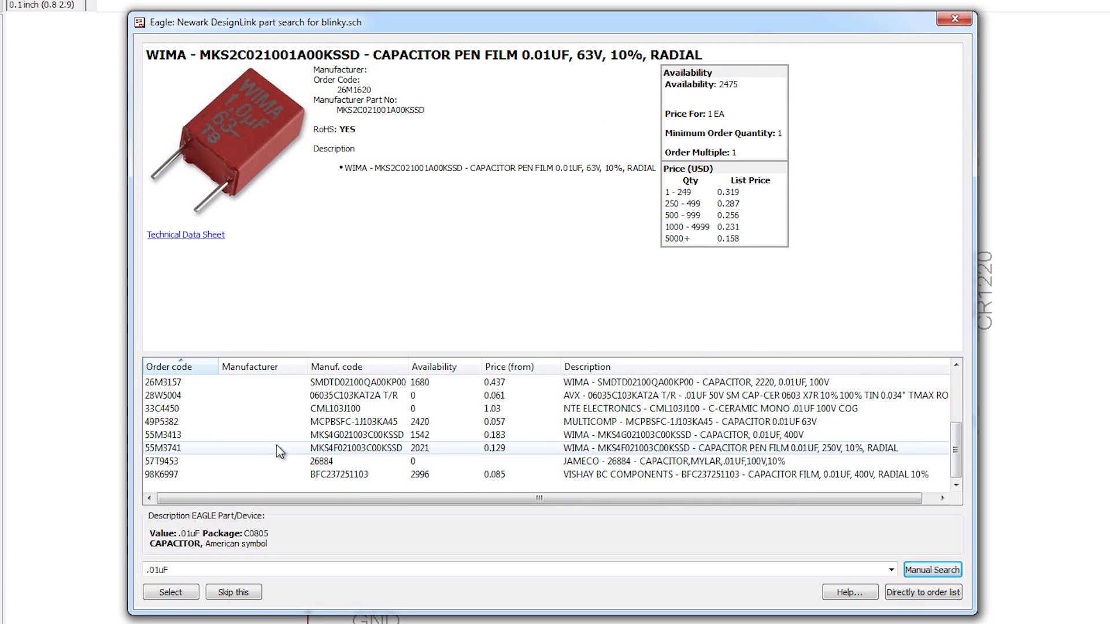
{"action": "left_click", "coordinate": [279, 434]}
{"action": "left_click", "coordinate": [277, 421]}
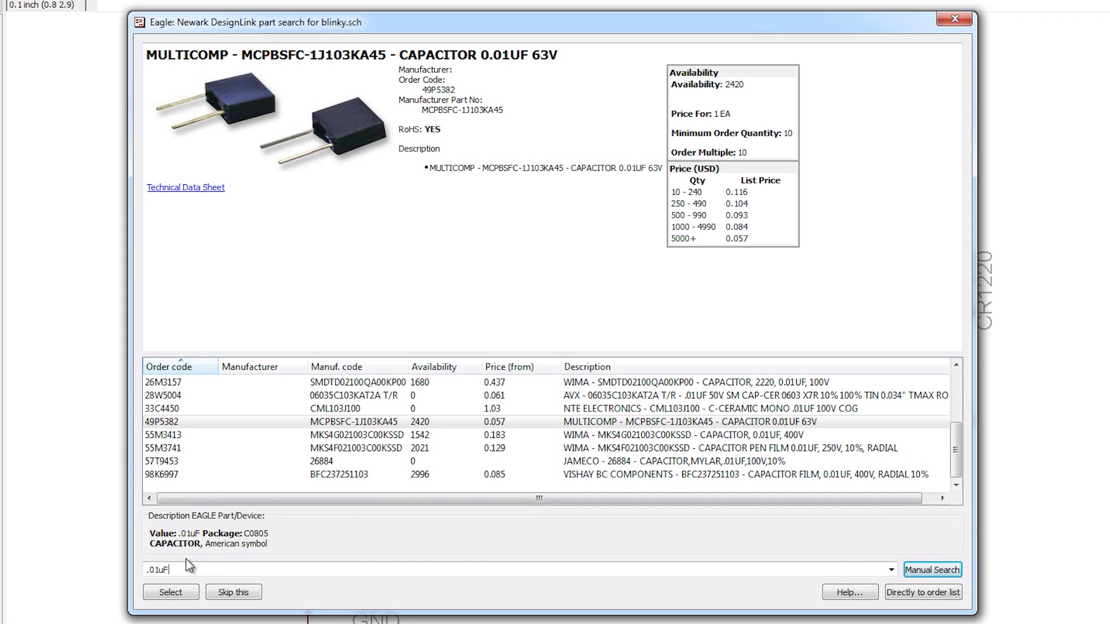
Step: Search for ".01uF 0805 capacitor" and look through the results for a matching 0805 part
{"action": "type", "text": "805"}
{"action": "type", "text": " capacti"}
{"action": "type", "text": "itor"}
{"action": "key", "text": "Return"}
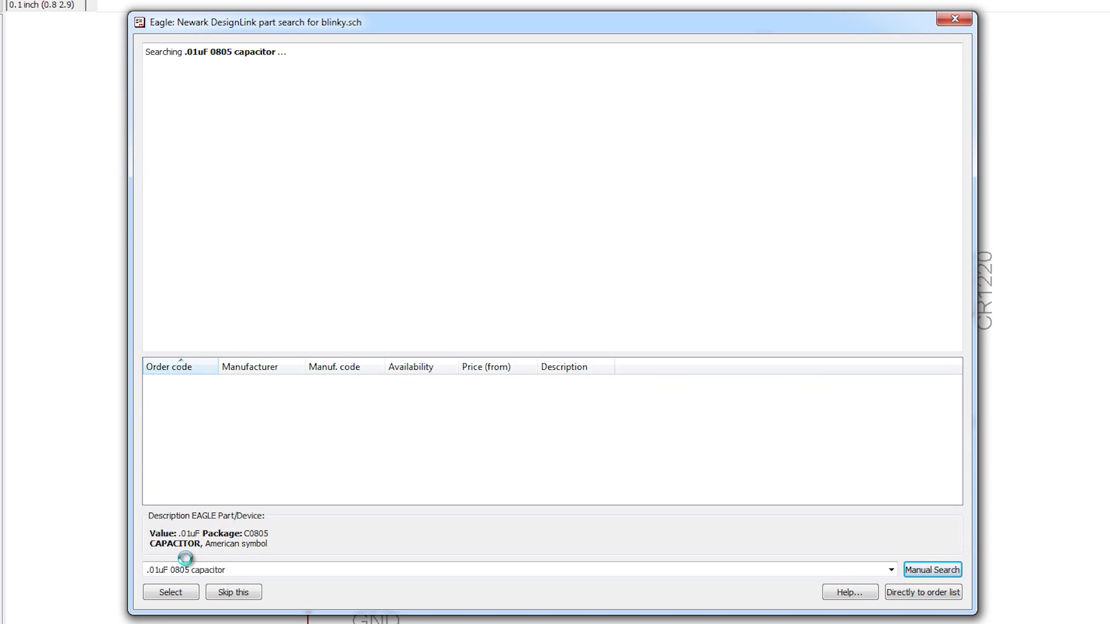
{"action": "left_click", "coordinate": [221, 383]}
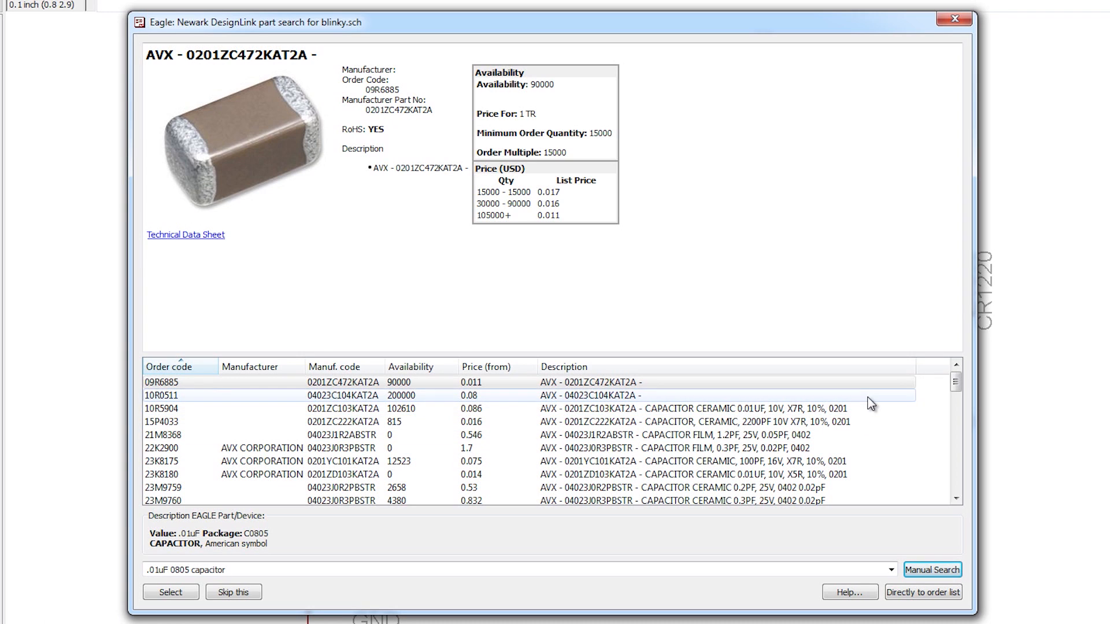
{"action": "scroll", "coordinate": [865, 408], "scroll_direction": "down", "scroll_amount": 1}
{"action": "scroll", "coordinate": [866, 417], "scroll_direction": "down", "scroll_amount": 3}
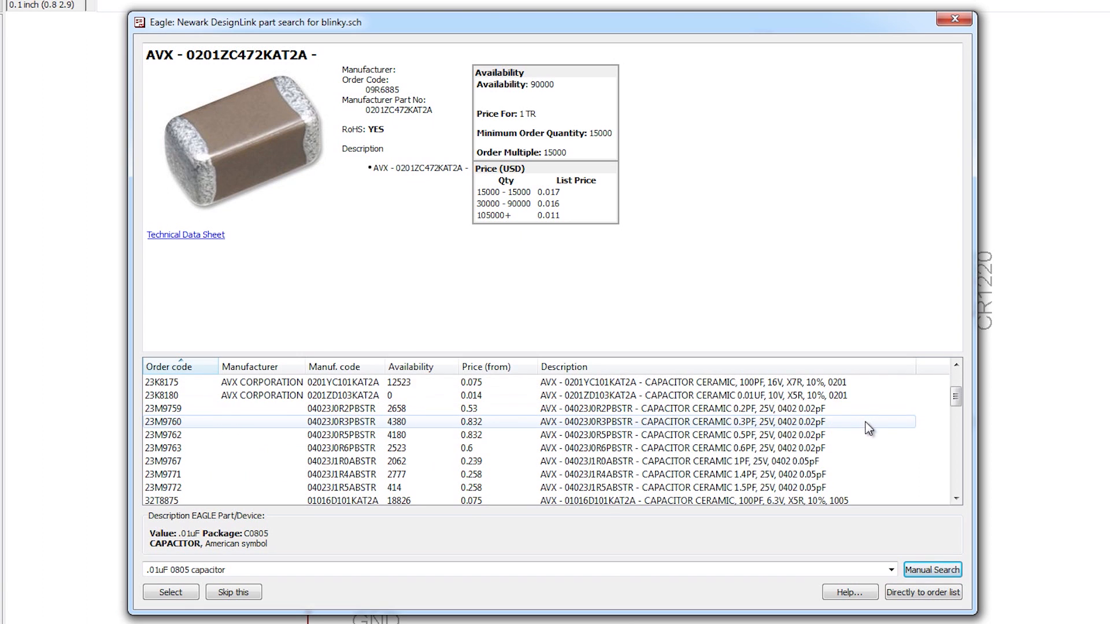
{"action": "scroll", "coordinate": [853, 453], "scroll_direction": "down", "scroll_amount": 6}
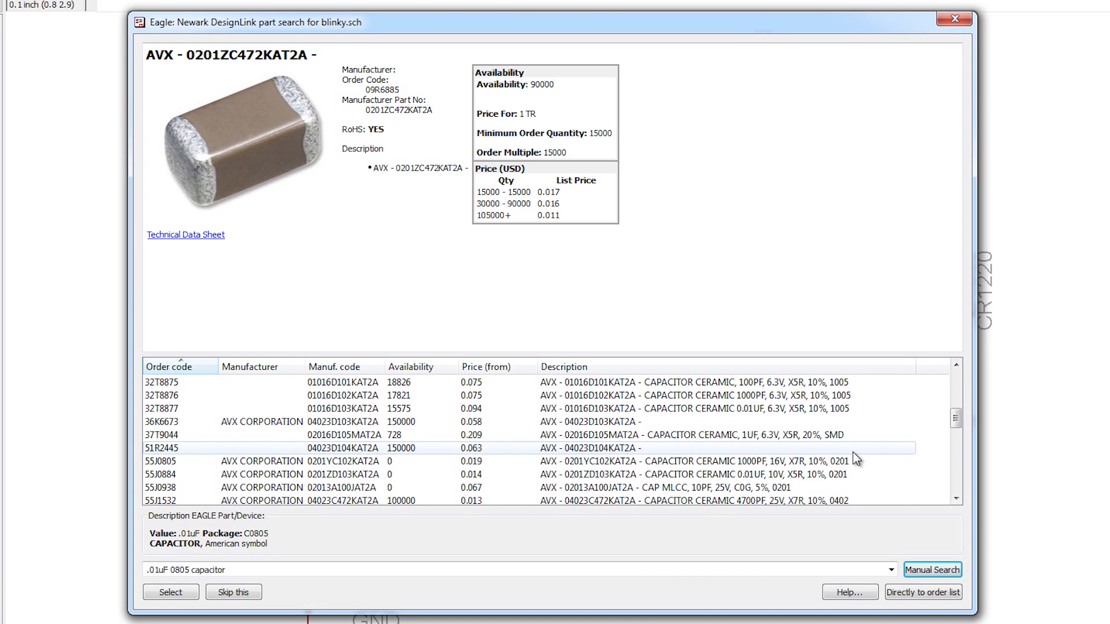
{"action": "scroll", "coordinate": [855, 458], "scroll_direction": "down", "scroll_amount": 1}
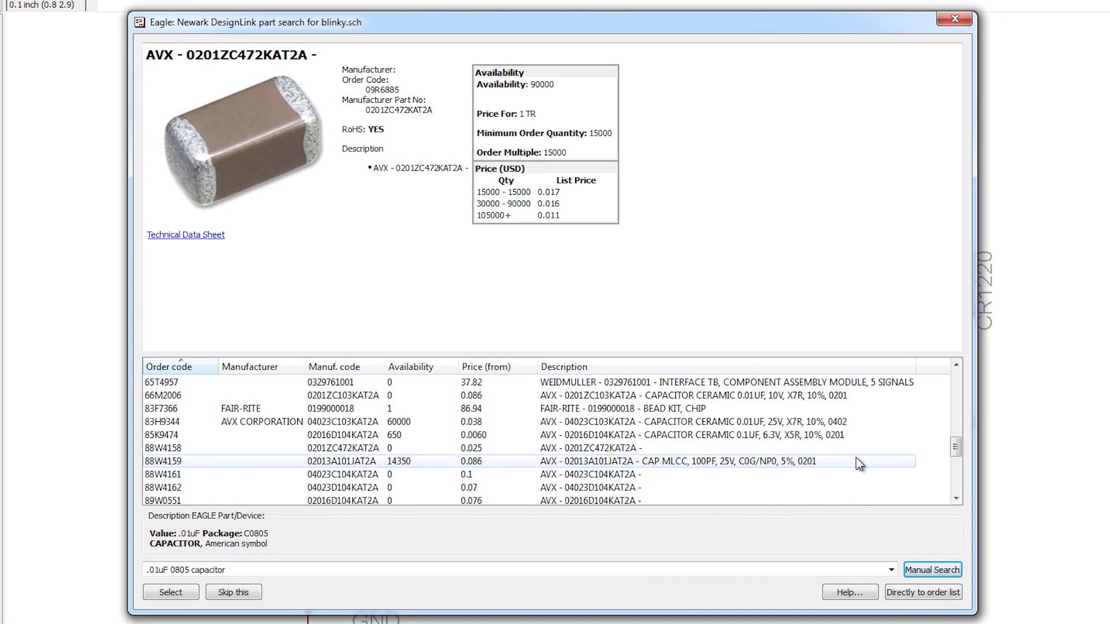
{"action": "scroll", "coordinate": [859, 463], "scroll_direction": "down", "scroll_amount": 5}
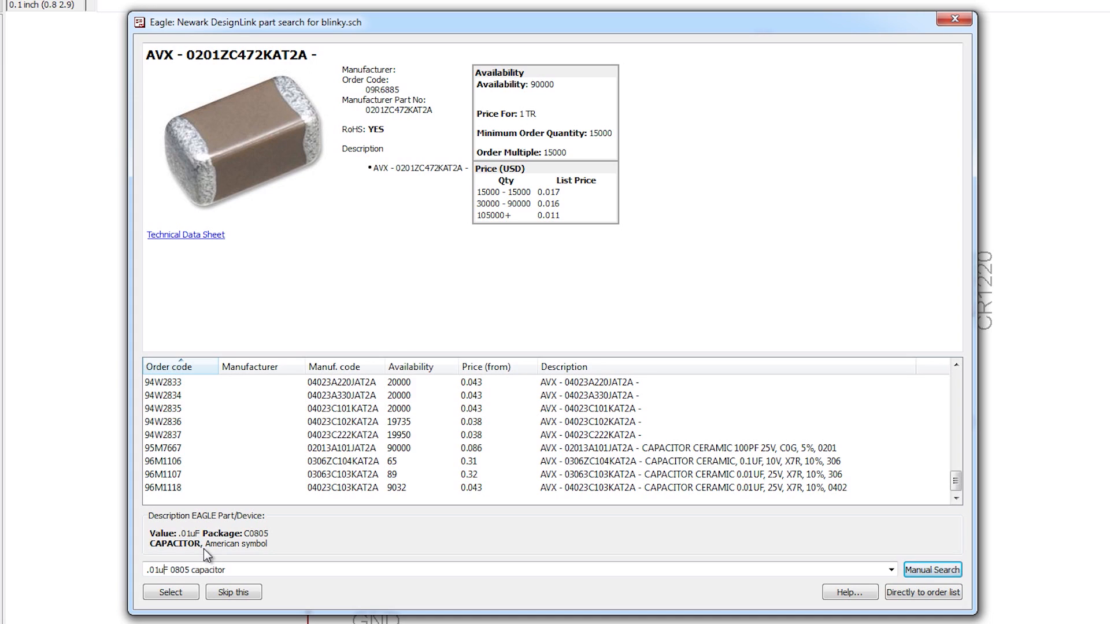
Step: Change the capacitance in the query to 10nF and search for "10nF 0805 capacitor"
{"action": "key", "text": "BackSpace"}
{"action": "key", "text": "BackSpace"}
{"action": "key", "text": "BackSpace"}
{"action": "key", "text": "BackSpace"}
{"action": "type", "text": "10n"}
{"action": "key", "text": "Return"}
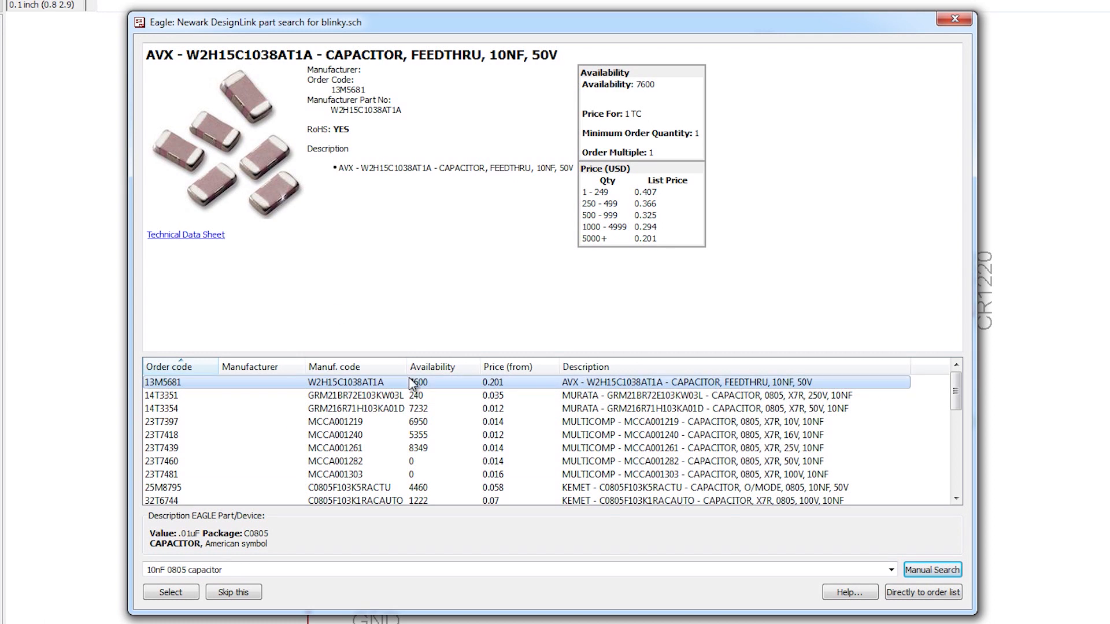
Step: Assign the Murata GRM216R71H103KA01D 50V X7R capacitor to the .01uF part
{"action": "left_click", "coordinate": [616, 399]}
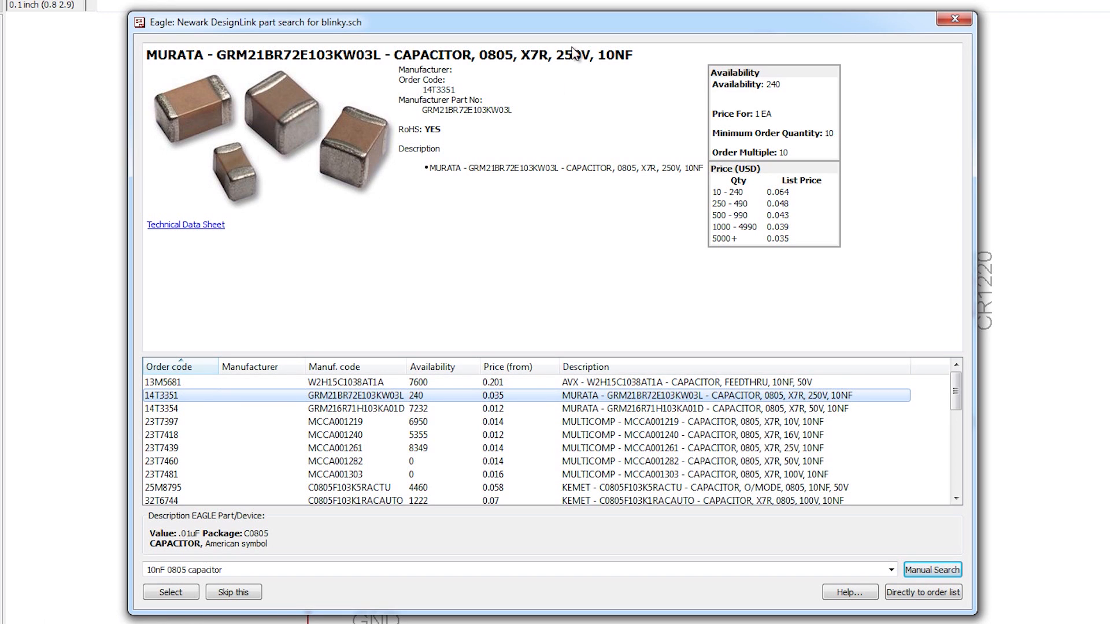
{"action": "left_click", "coordinate": [511, 411]}
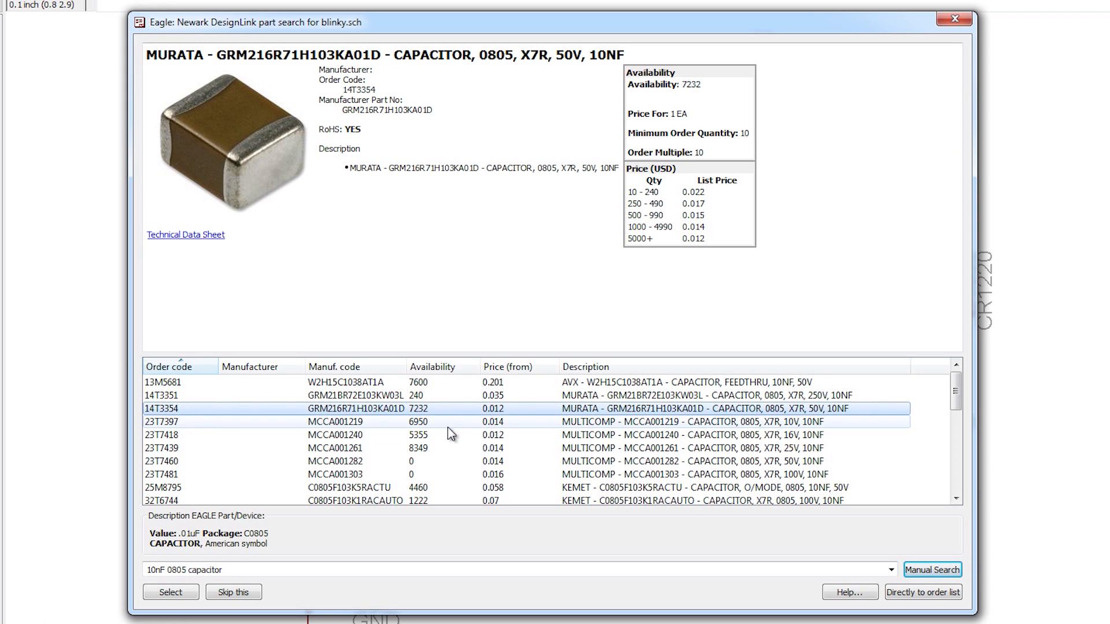
{"action": "left_click", "coordinate": [164, 592]}
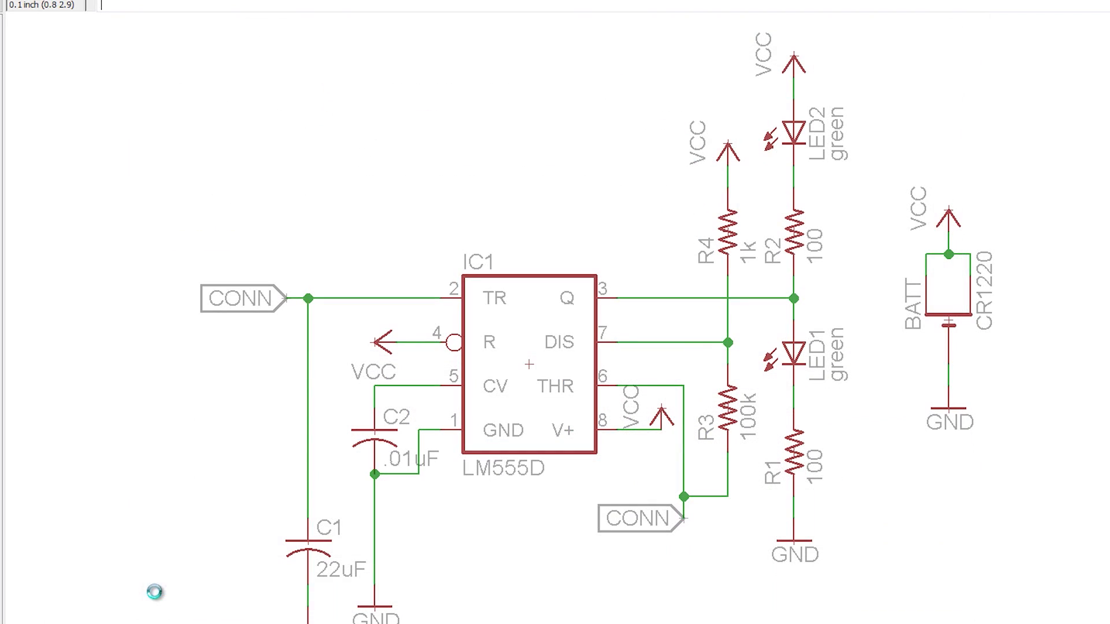
Step: Search for "green LED 0805 SMD" for the green LED part
{"action": "left_click", "coordinate": [75, 622]}
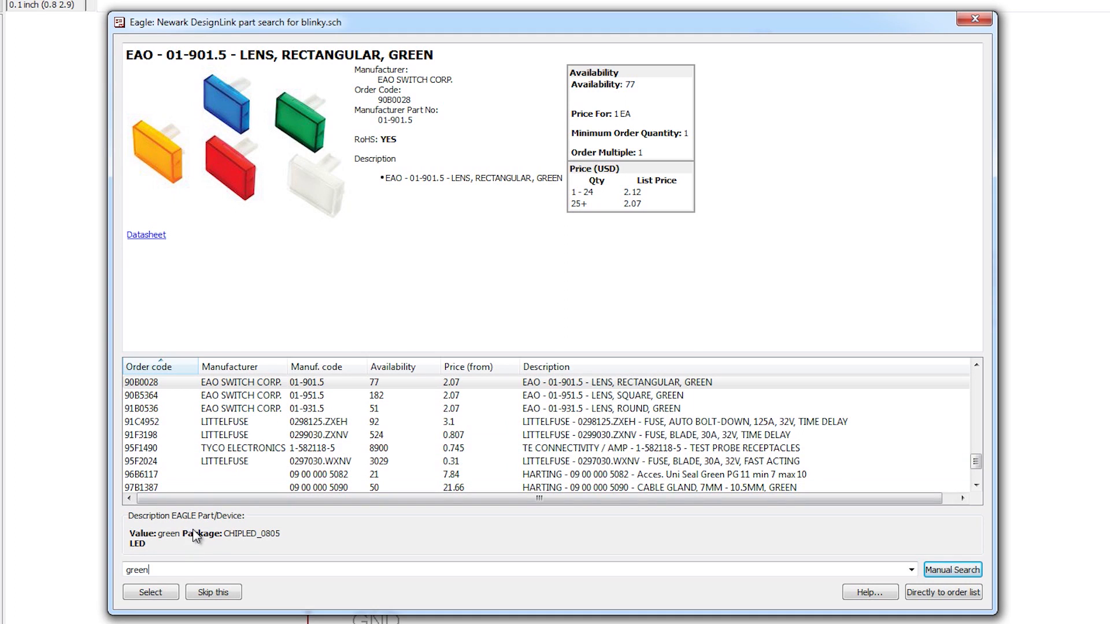
{"action": "type", "text": "LED 0805 SMD"}
{"action": "left_click", "coordinate": [170, 569]}
{"action": "key", "text": "Return"}
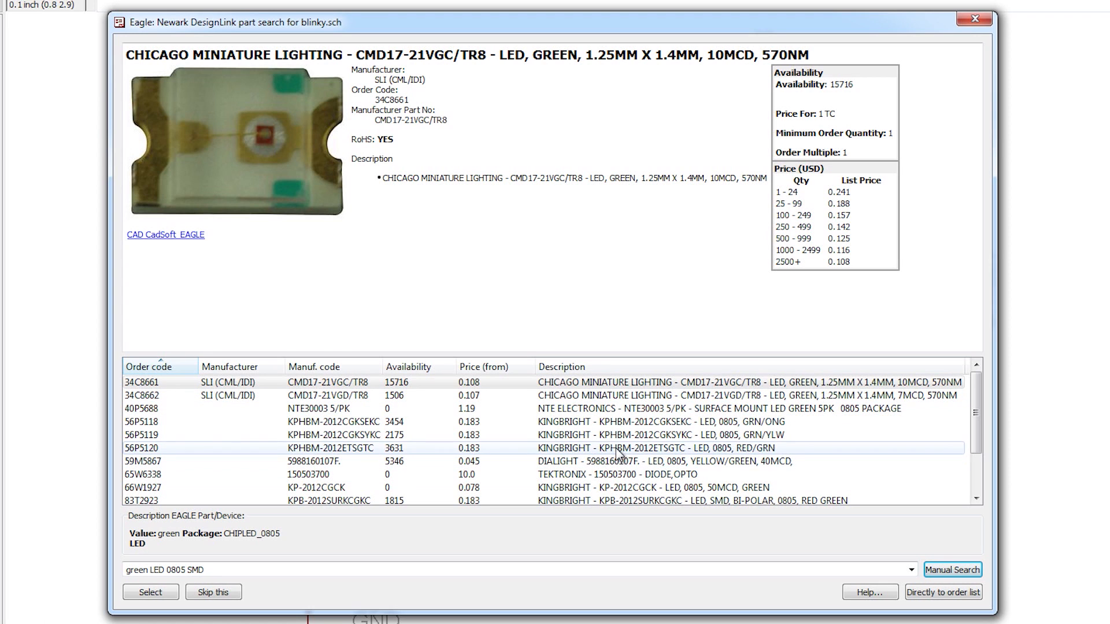
Step: Compare the green LED results and assign the Wurth Elektronik 150080GS75000 to the part
{"action": "left_click", "coordinate": [618, 414]}
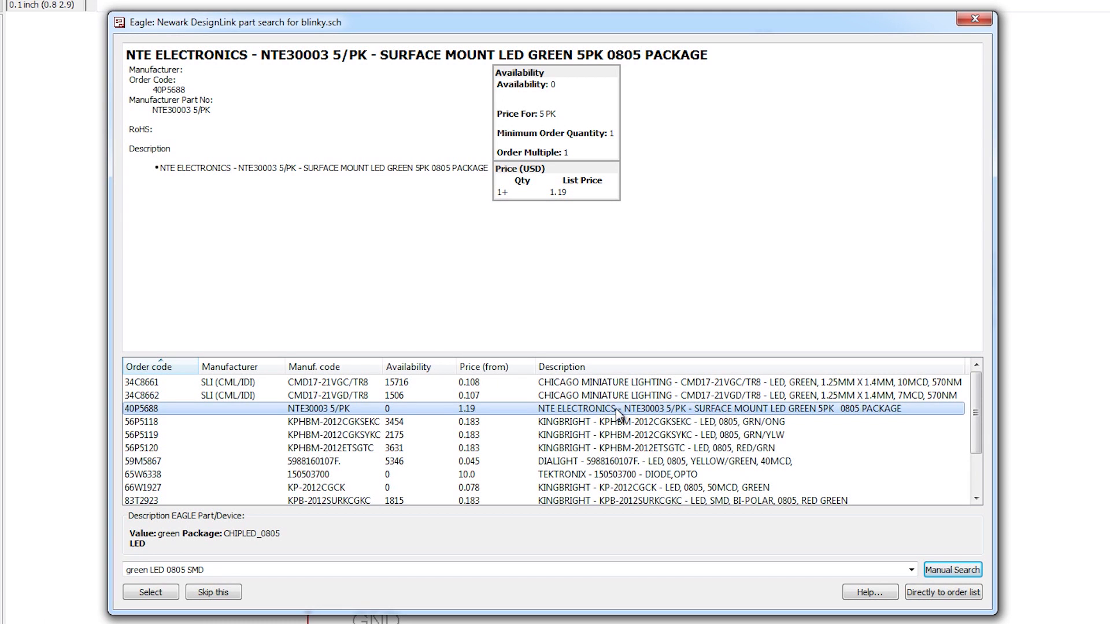
{"action": "scroll", "coordinate": [392, 414], "scroll_direction": "down", "scroll_amount": 2}
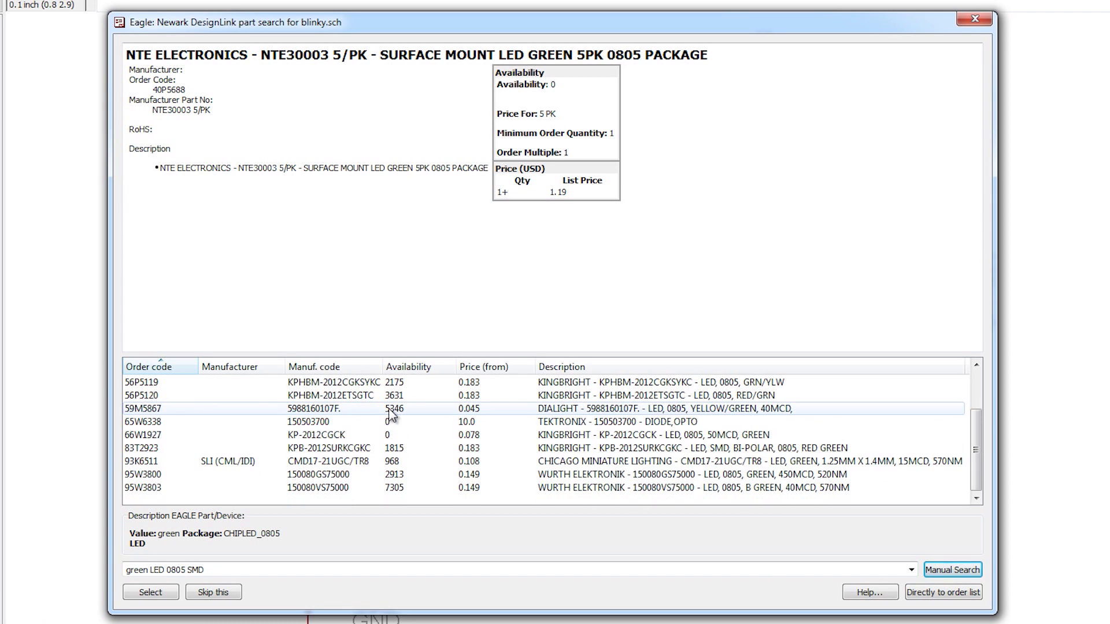
{"action": "left_click", "coordinate": [681, 475]}
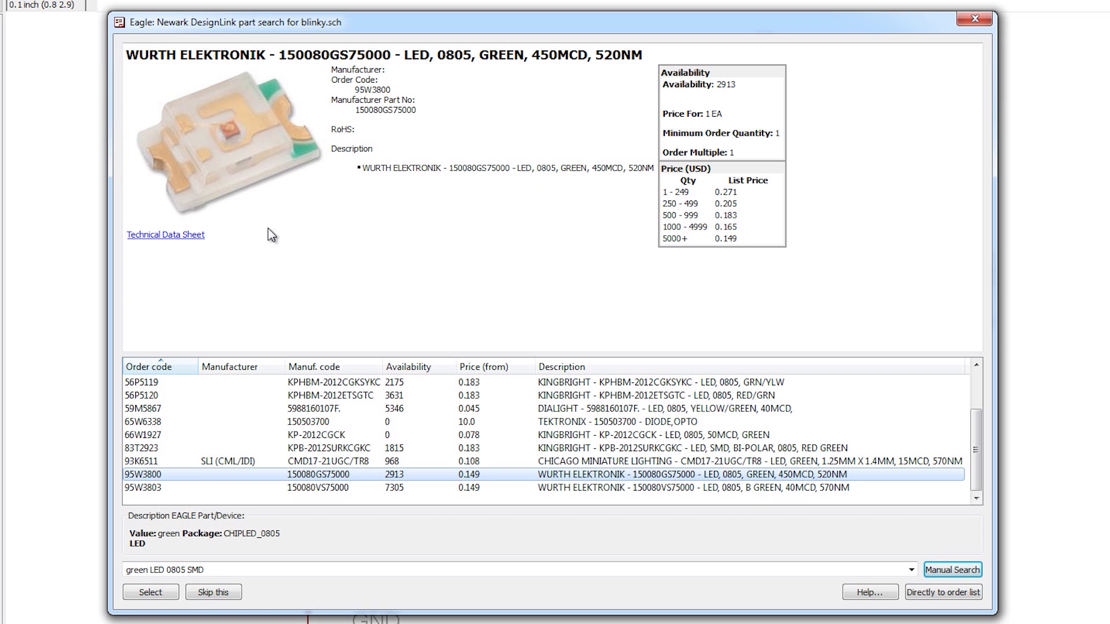
{"action": "left_click", "coordinate": [147, 593]}
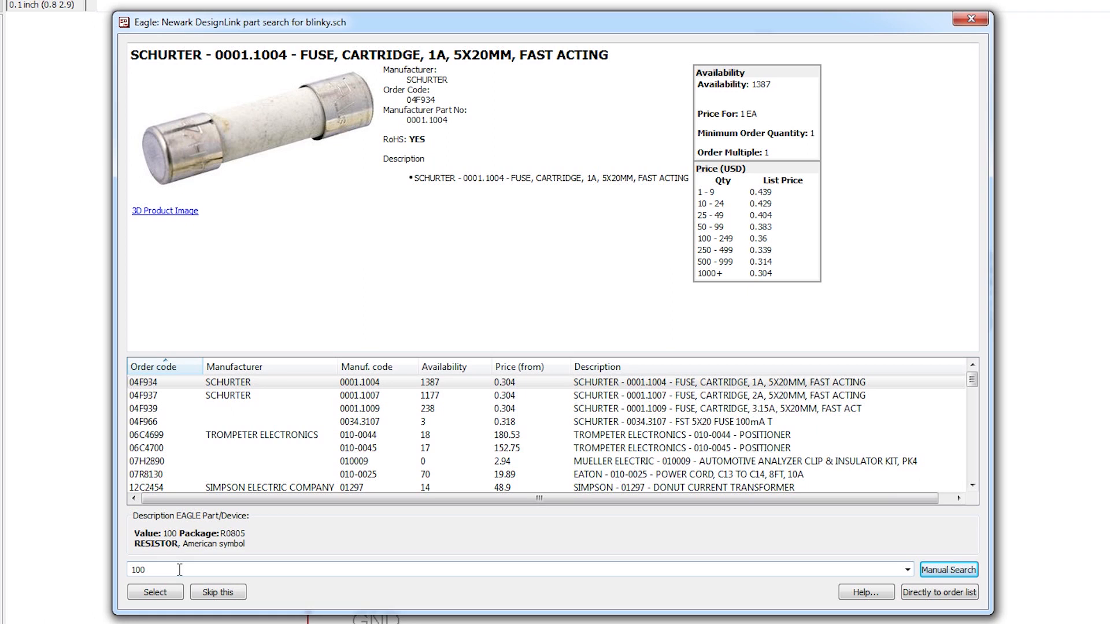
Step: Search for "100 ohm resistor 0805" and assign the Bourns CR0805-JW-101ELF to the 100 ohm resistor
{"action": "type", "text": "ohm resistor 0805"}
{"action": "key", "text": "Return"}
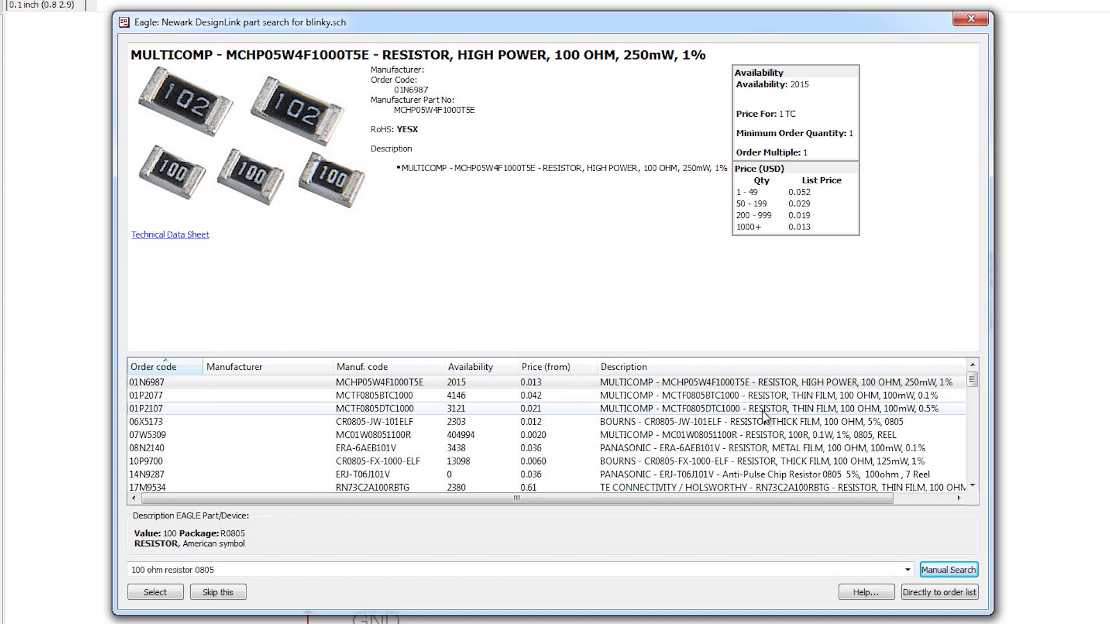
{"action": "left_click", "coordinate": [709, 423]}
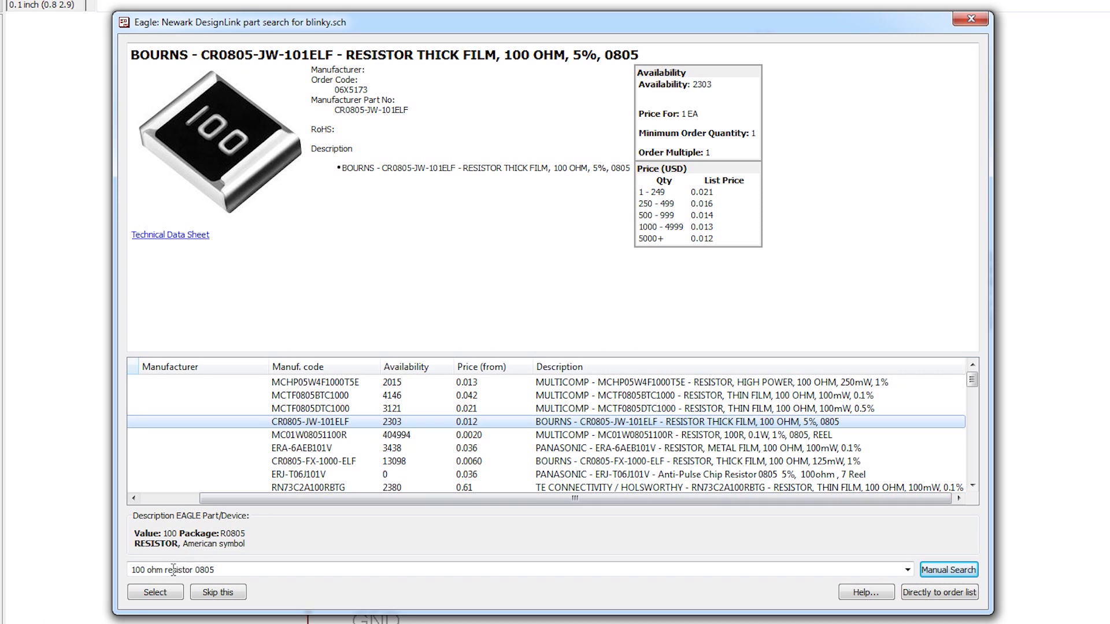
{"action": "left_click", "coordinate": [159, 592]}
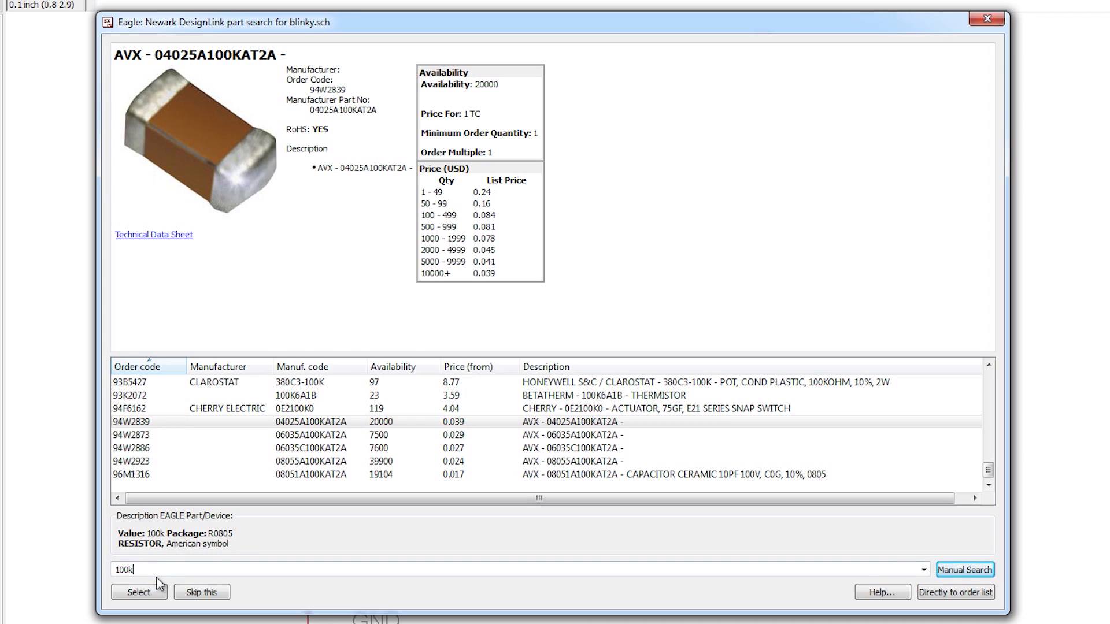
Step: Search for "100k resistor 0805" for the 100k resistor part
{"action": "type", "text": "resistor 0804"}
{"action": "key", "text": "Return"}
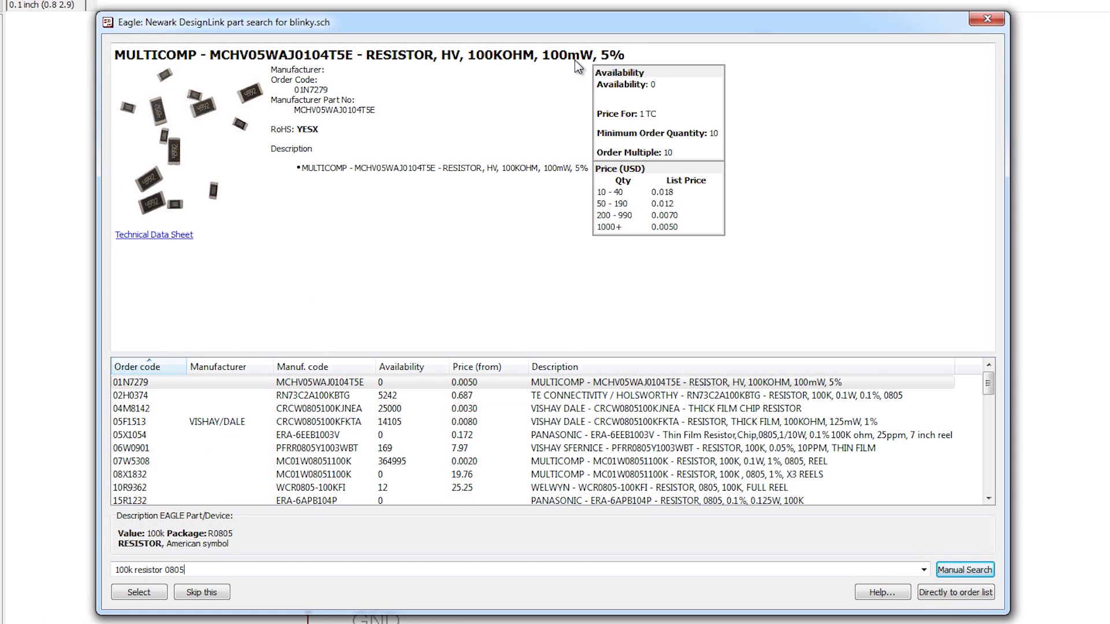
Step: Compare the 100k resistor results and assign the Multicomp MC 0.1W 0805 5% 100K to the part
{"action": "left_click", "coordinate": [519, 387]}
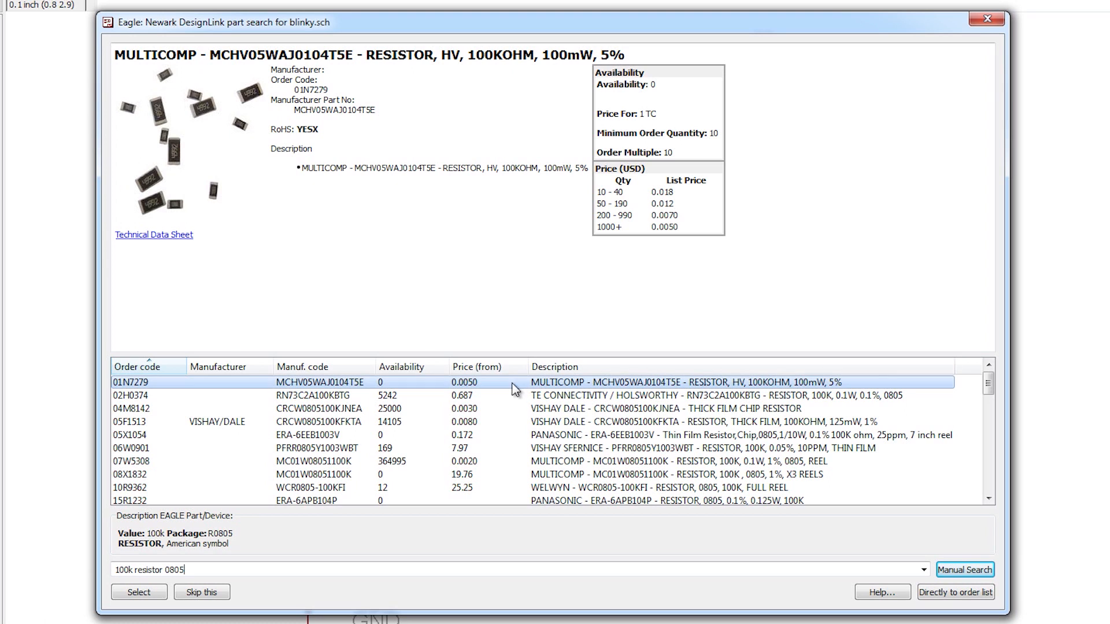
{"action": "left_click", "coordinate": [418, 396]}
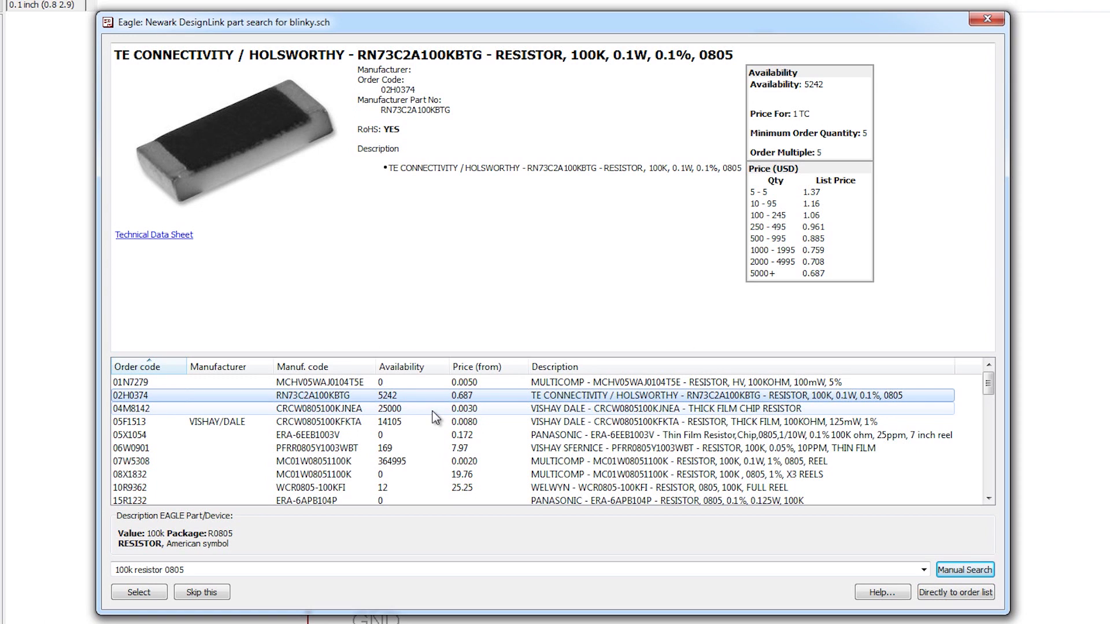
{"action": "left_click", "coordinate": [435, 409]}
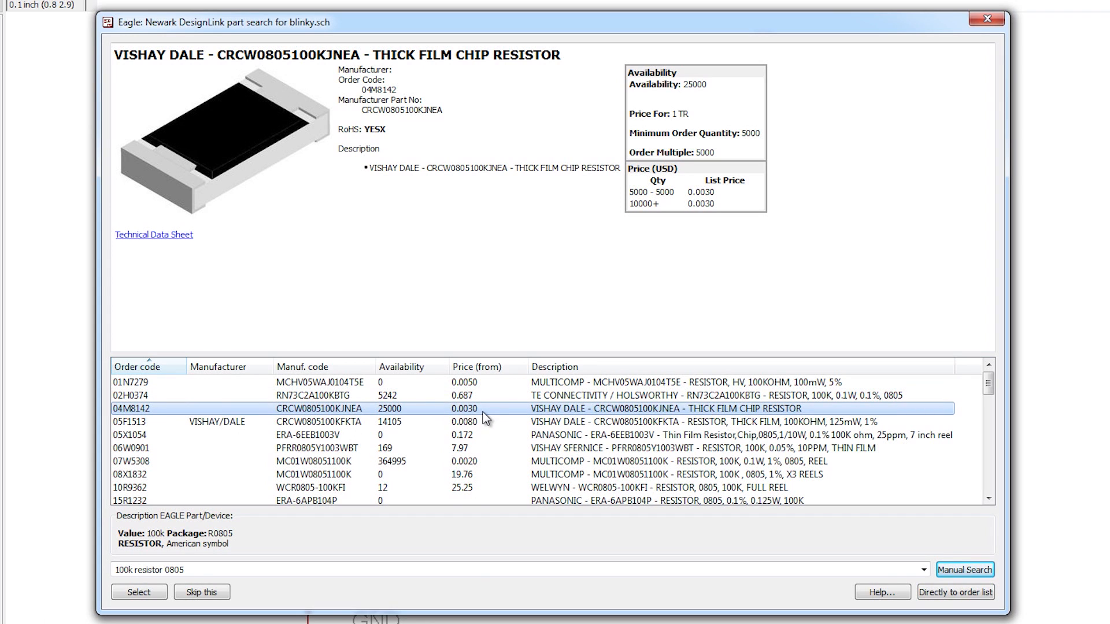
{"action": "left_click", "coordinate": [446, 397]}
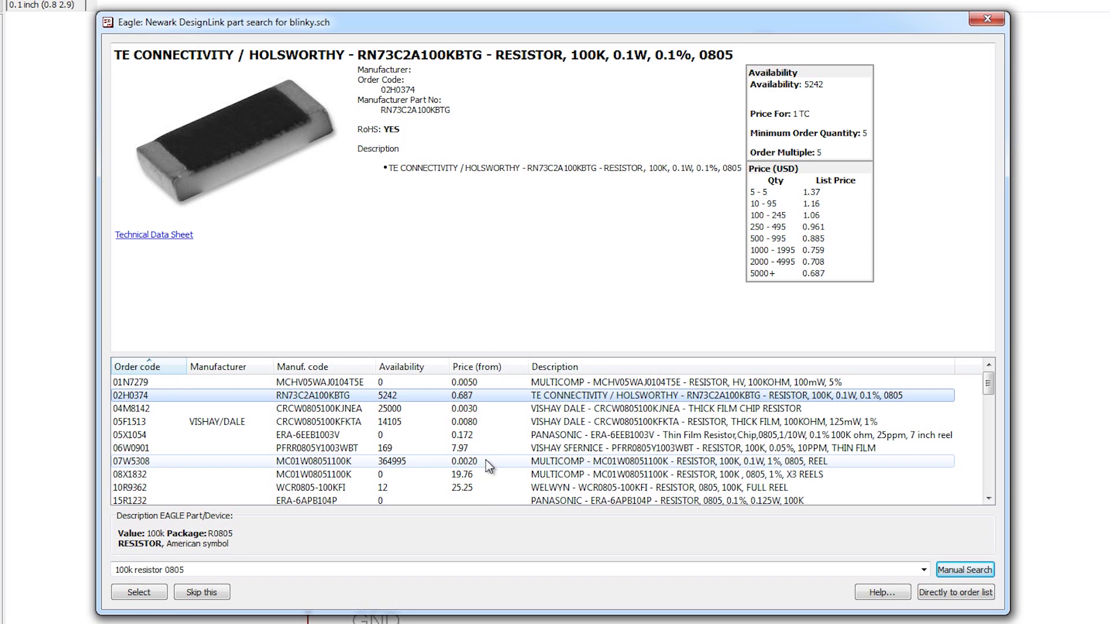
{"action": "scroll", "coordinate": [486, 489], "scroll_direction": "down", "scroll_amount": 2}
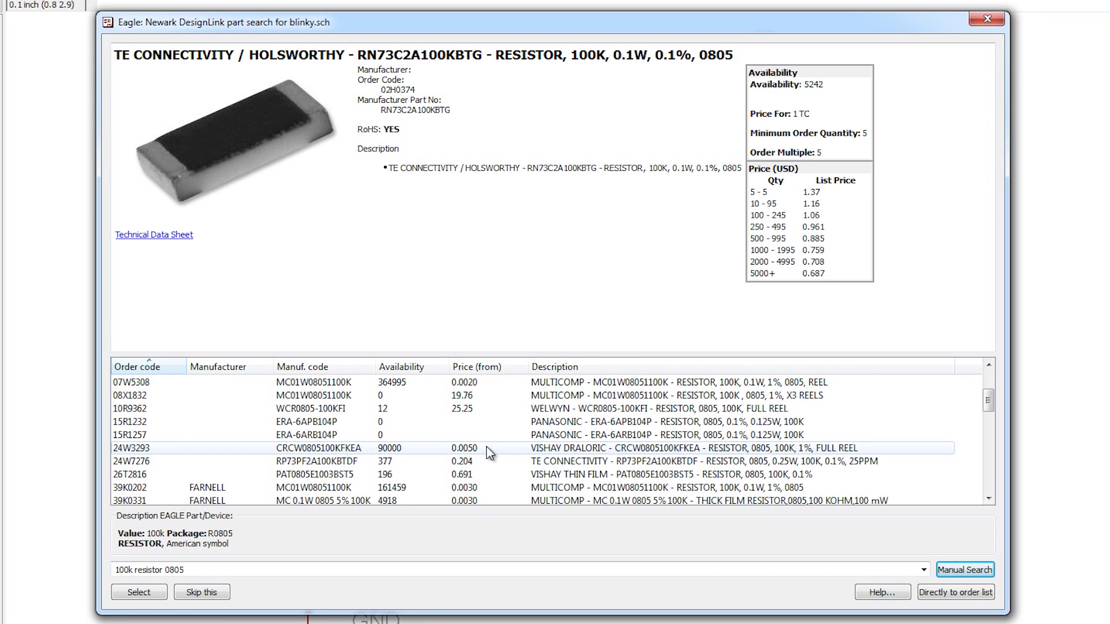
{"action": "left_click", "coordinate": [486, 448]}
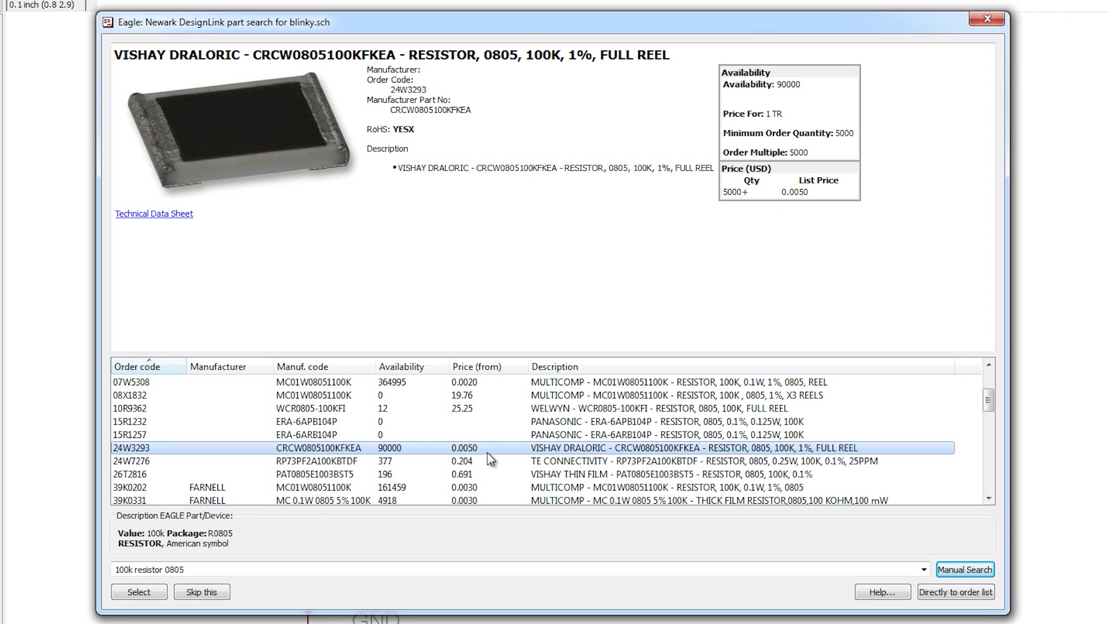
{"action": "left_click", "coordinate": [488, 463]}
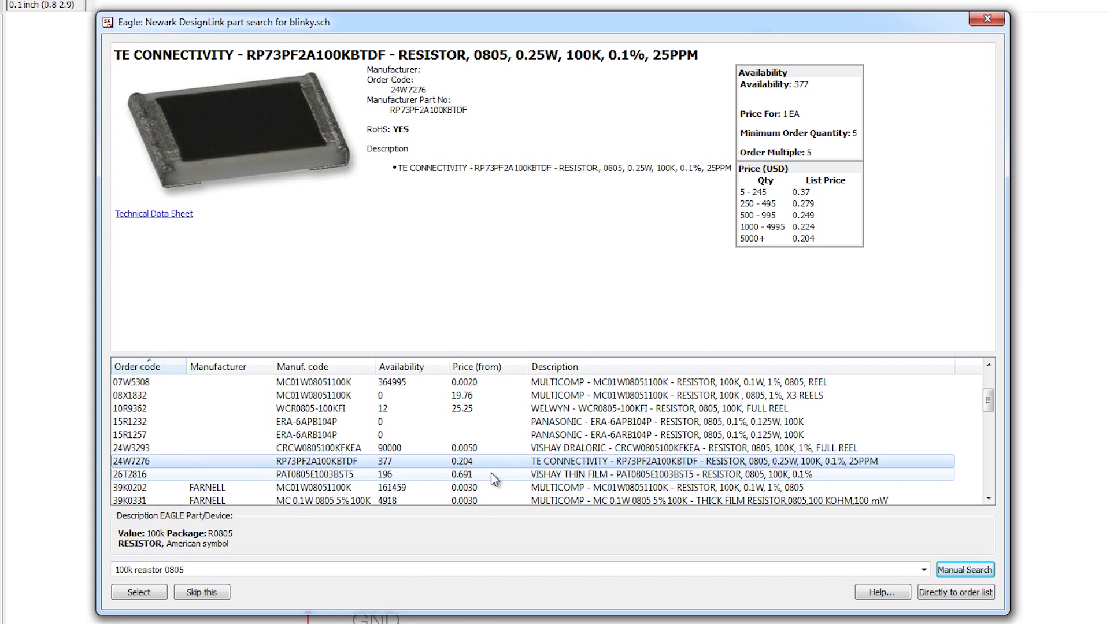
{"action": "left_click", "coordinate": [498, 487]}
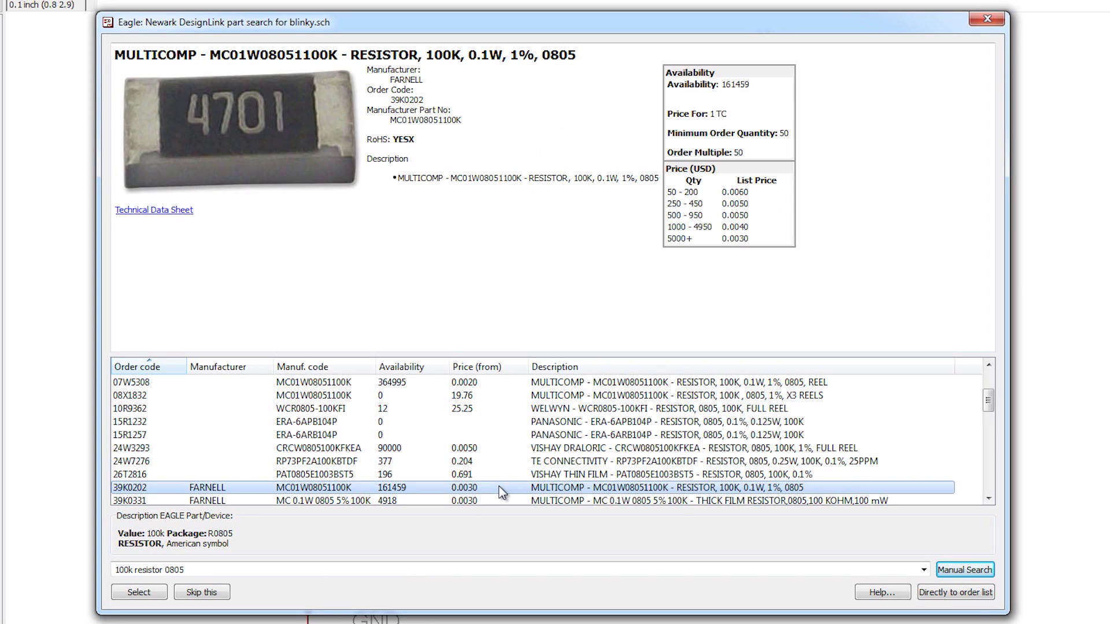
{"action": "scroll", "coordinate": [499, 485], "scroll_direction": "down", "scroll_amount": 1}
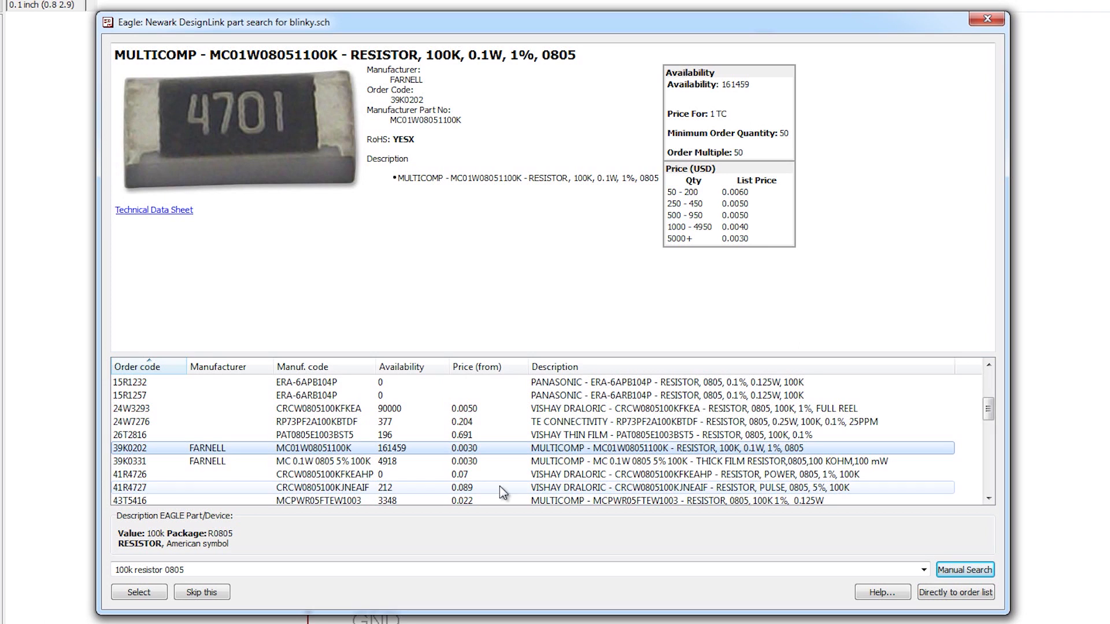
{"action": "left_click", "coordinate": [499, 461]}
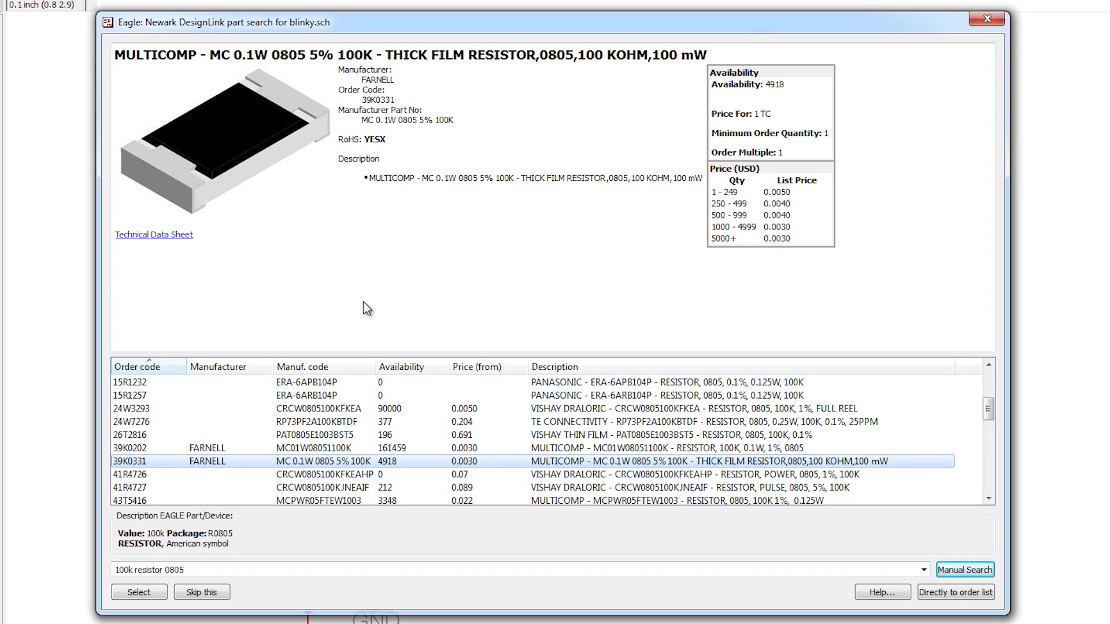
{"action": "left_click", "coordinate": [159, 596]}
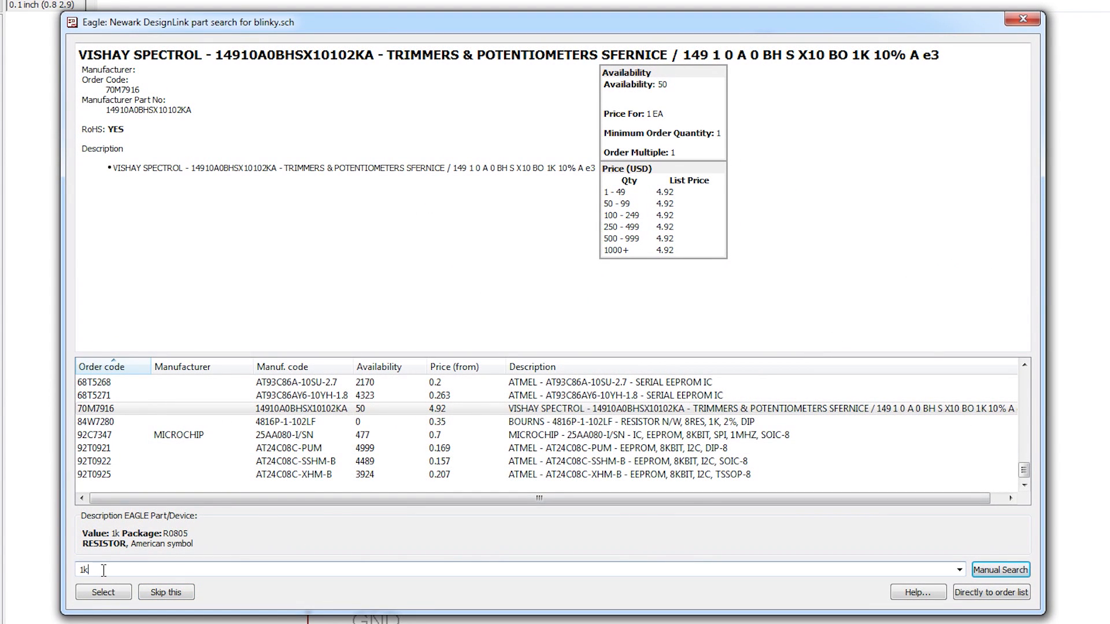
Step: Search for "1k resistor 0805" and assign the Vishay Dale CRCW08051K00FKTA to the 1k resistor
{"action": "type", "text": "resistor 0805"}
{"action": "key", "text": "Return"}
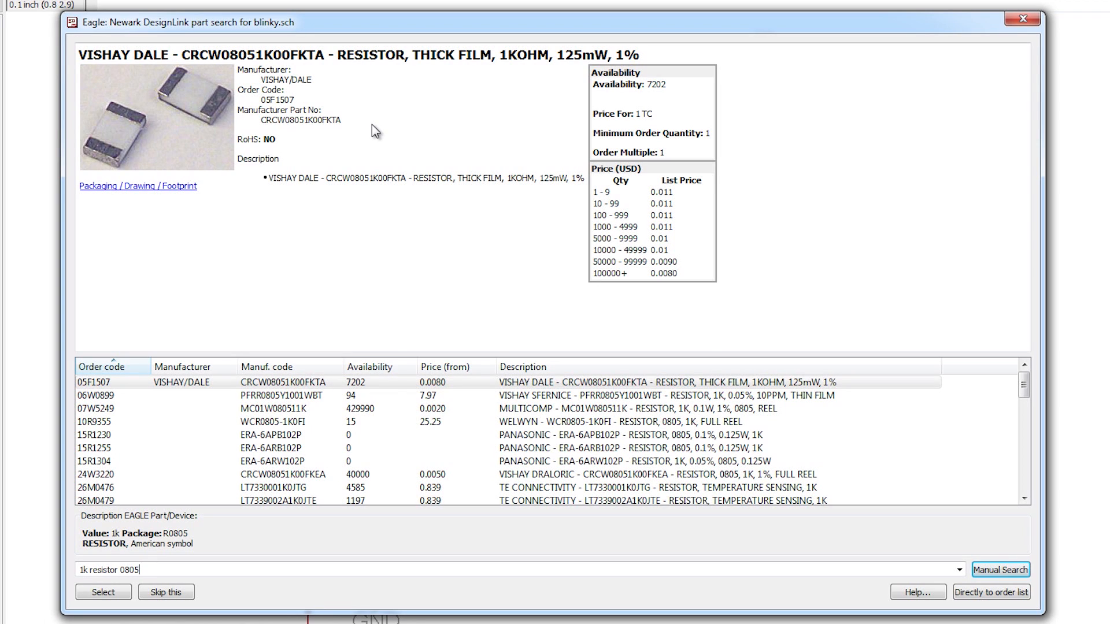
{"action": "left_click", "coordinate": [418, 384]}
{"action": "left_click_drag", "start_coordinate": [221, 56], "coordinate": [257, 56]}
{"action": "left_click", "coordinate": [321, 382]}
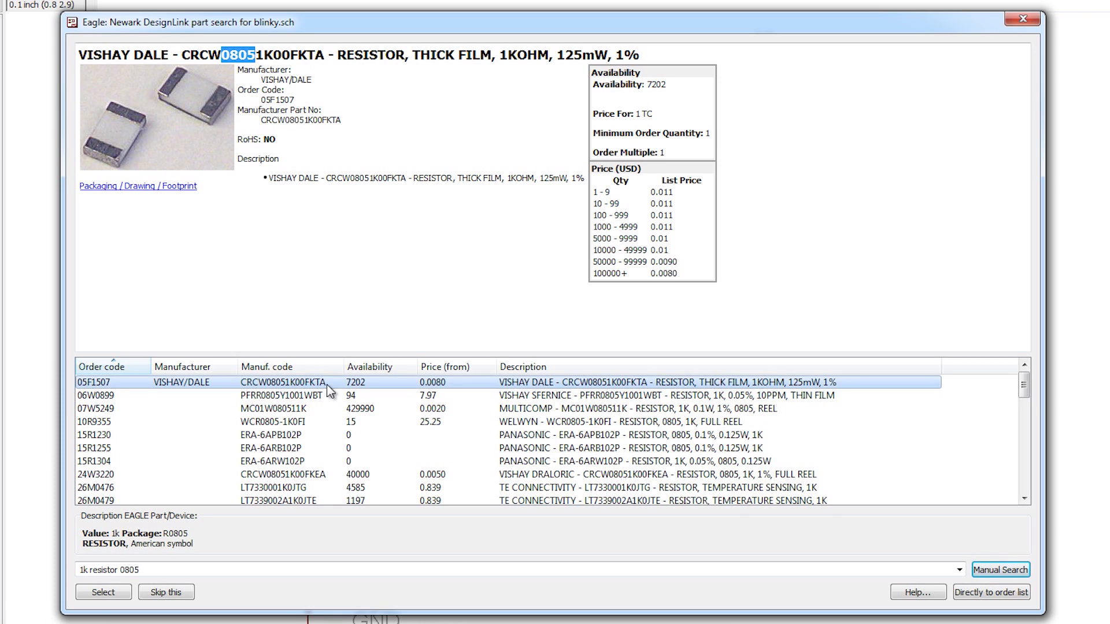
{"action": "left_click", "coordinate": [96, 599]}
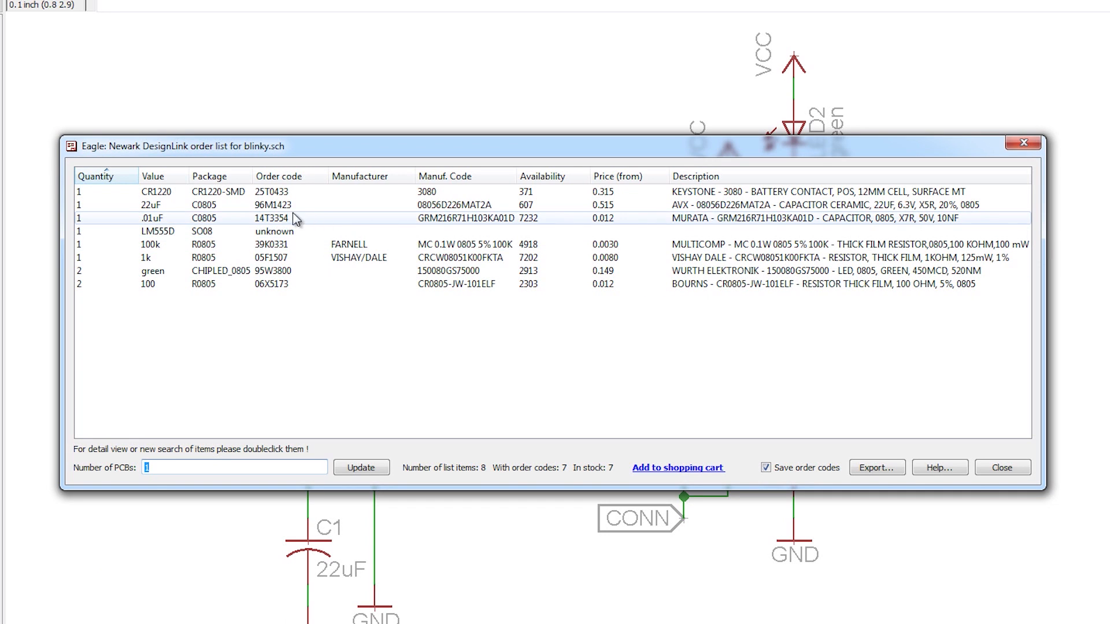
Step: Reopen the part search for the LM555D timer from the order list and search for "555D"
{"action": "left_click", "coordinate": [120, 232]}
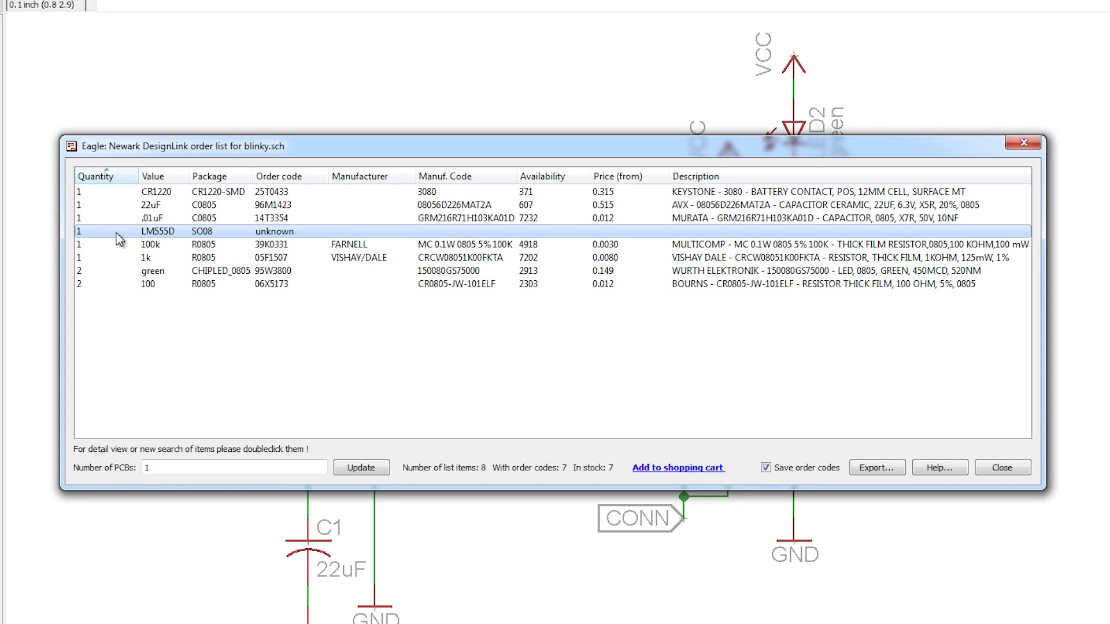
{"action": "double_click", "coordinate": [119, 237]}
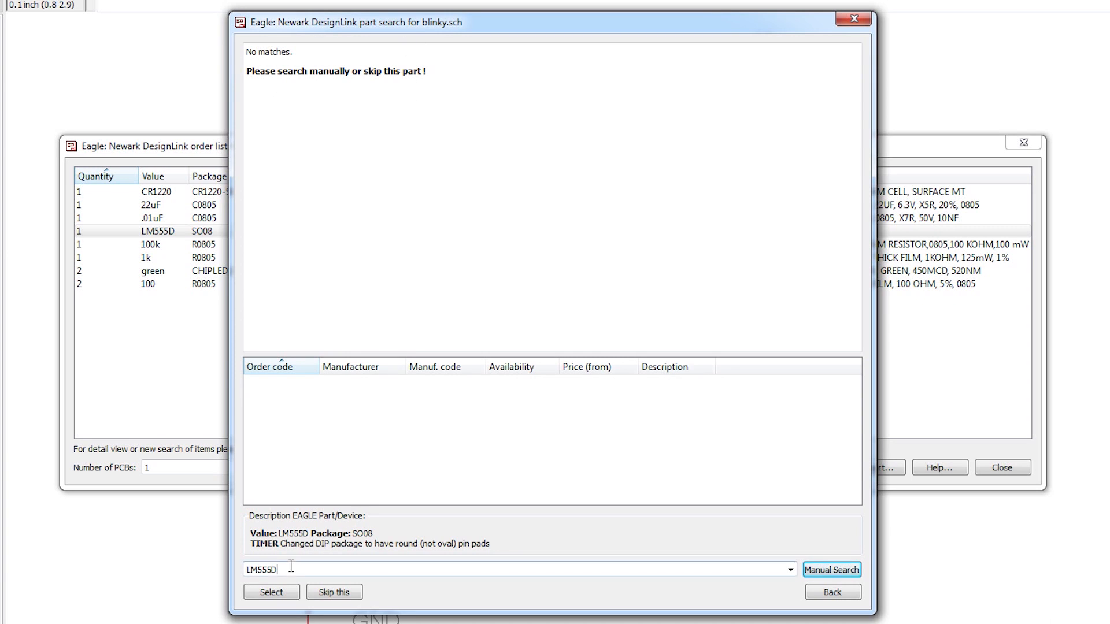
{"action": "left_click", "coordinate": [257, 570]}
{"action": "key", "text": "BackSpace"}
{"action": "key", "text": "BackSpace"}
{"action": "key", "text": "Return"}
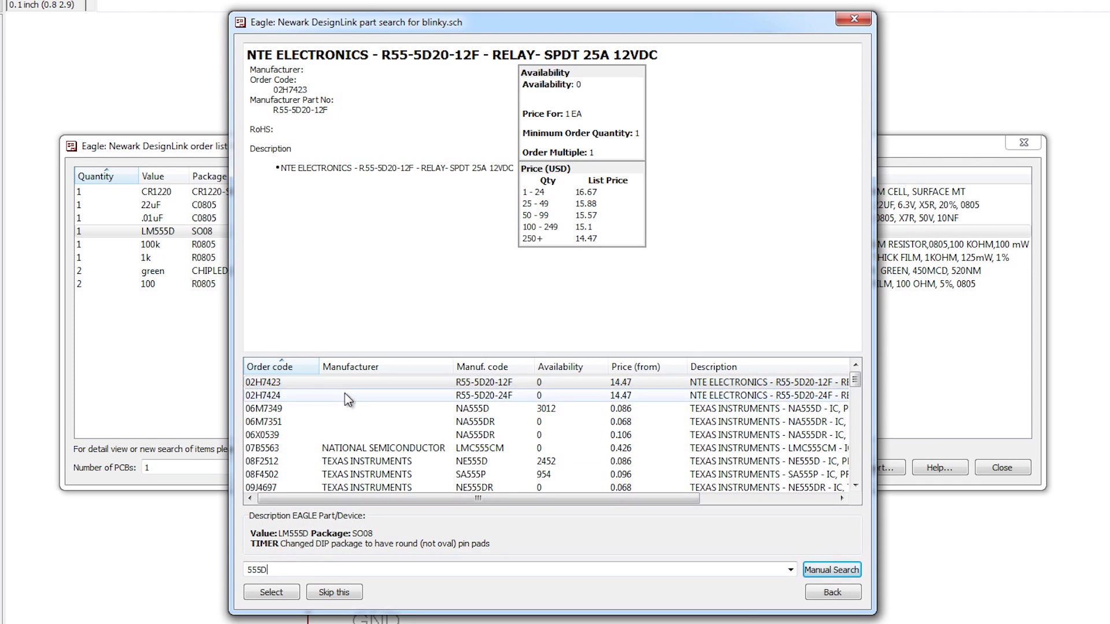
Step: Compare the price, availability and package details of the NE555D, NE555DR, NA555D and LMC555CM timers
{"action": "left_click", "coordinate": [364, 462]}
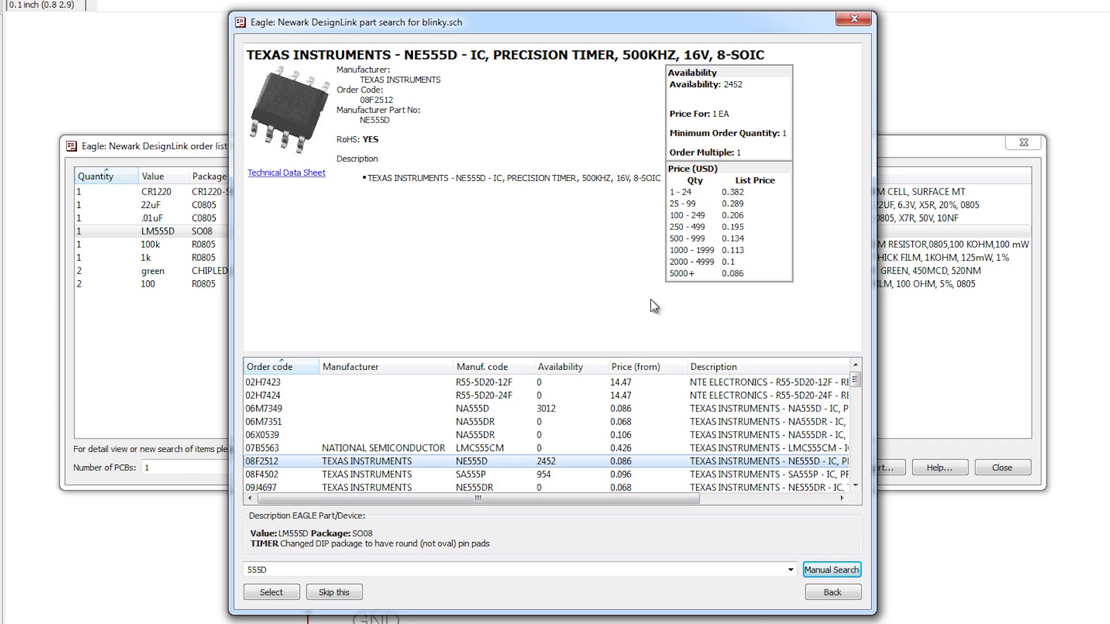
{"action": "left_click", "coordinate": [476, 475]}
{"action": "left_click", "coordinate": [478, 487]}
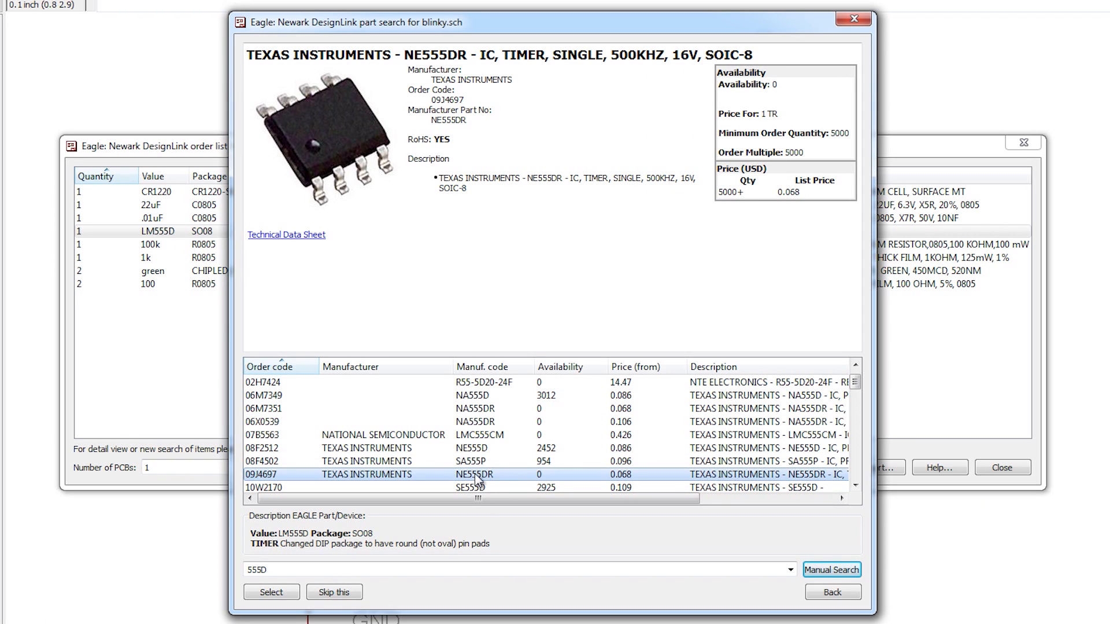
{"action": "left_click", "coordinate": [488, 448]}
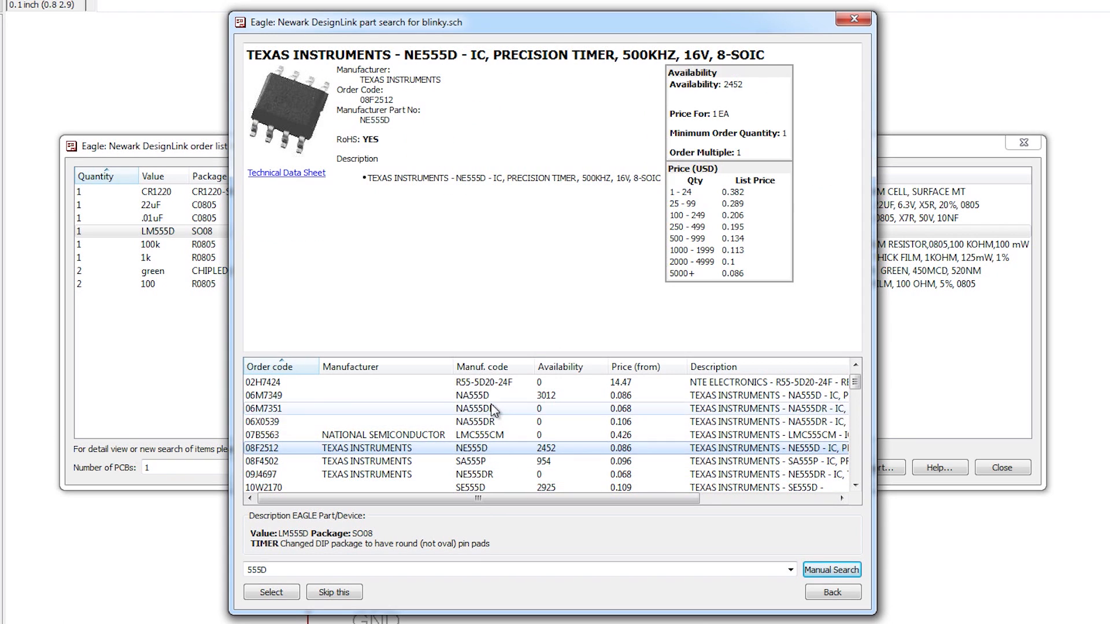
{"action": "left_click", "coordinate": [490, 396]}
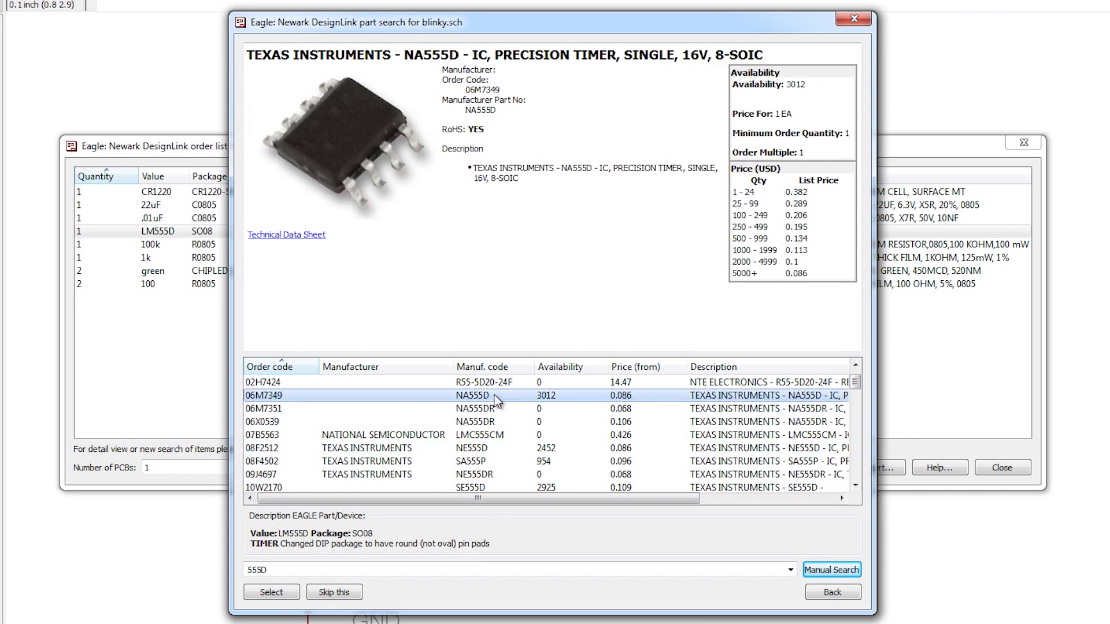
{"action": "left_click", "coordinate": [497, 448]}
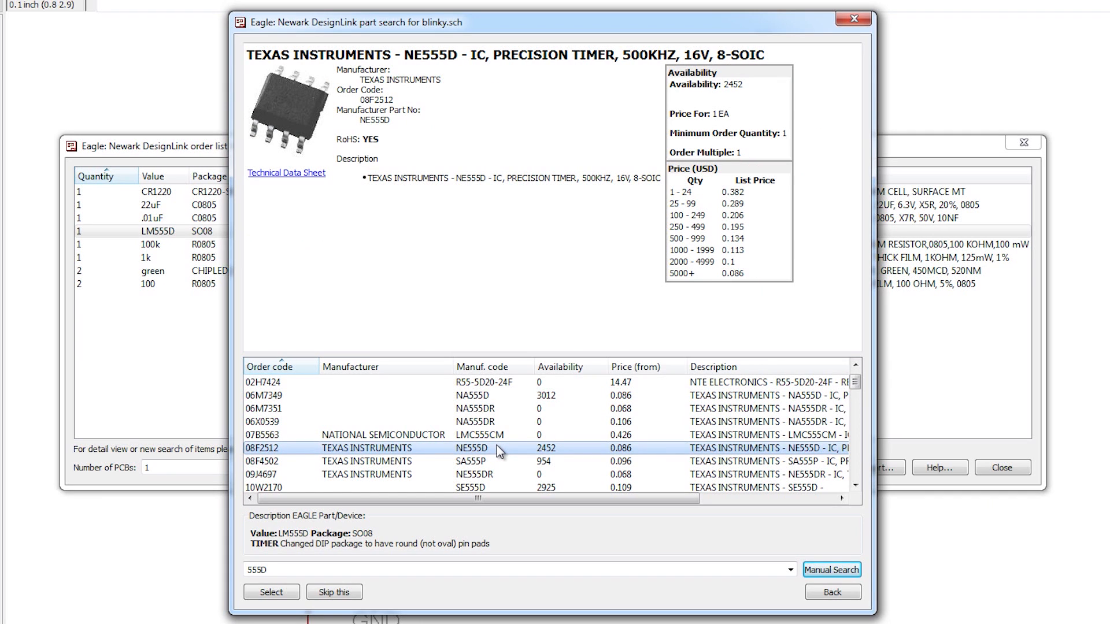
{"action": "left_click", "coordinate": [501, 435]}
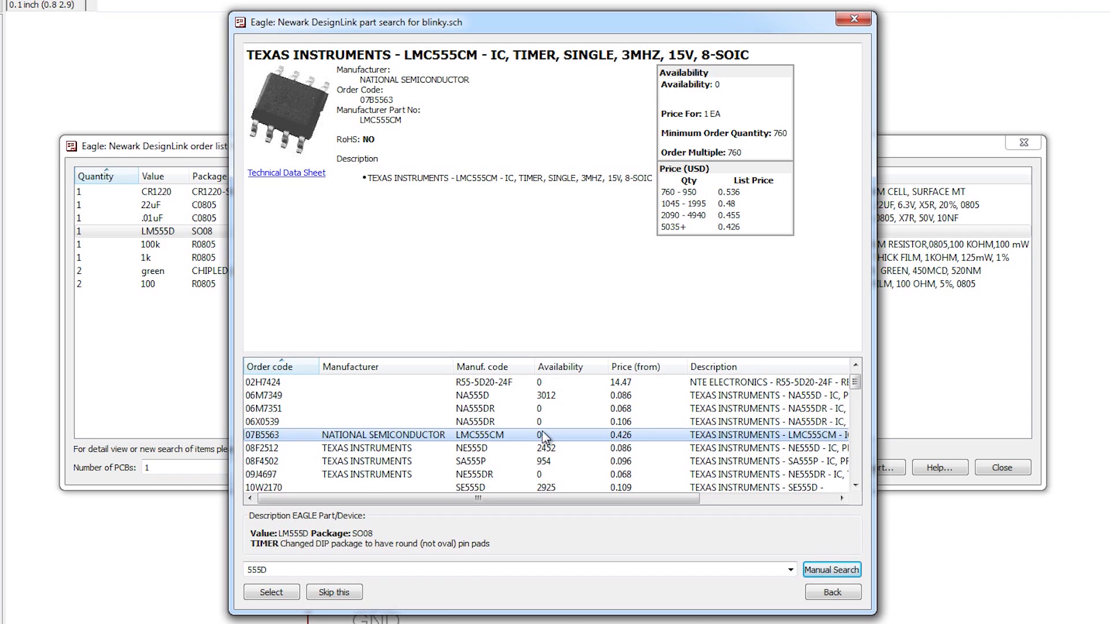
Step: Check the LMC555CM/NOPB and TLC555CD alternatives further down the results, and go back to the Texas Instruments NE555D
{"action": "scroll", "coordinate": [549, 453], "scroll_direction": "up", "scroll_amount": 1}
{"action": "scroll", "coordinate": [552, 452], "scroll_direction": "down", "scroll_amount": 5}
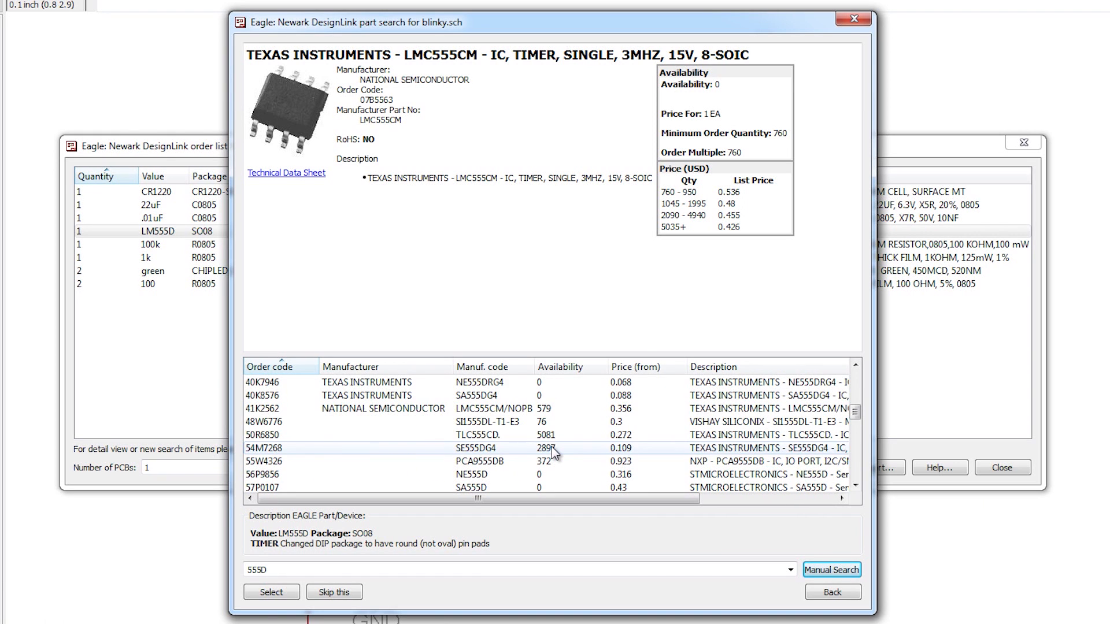
{"action": "left_click", "coordinate": [561, 408]}
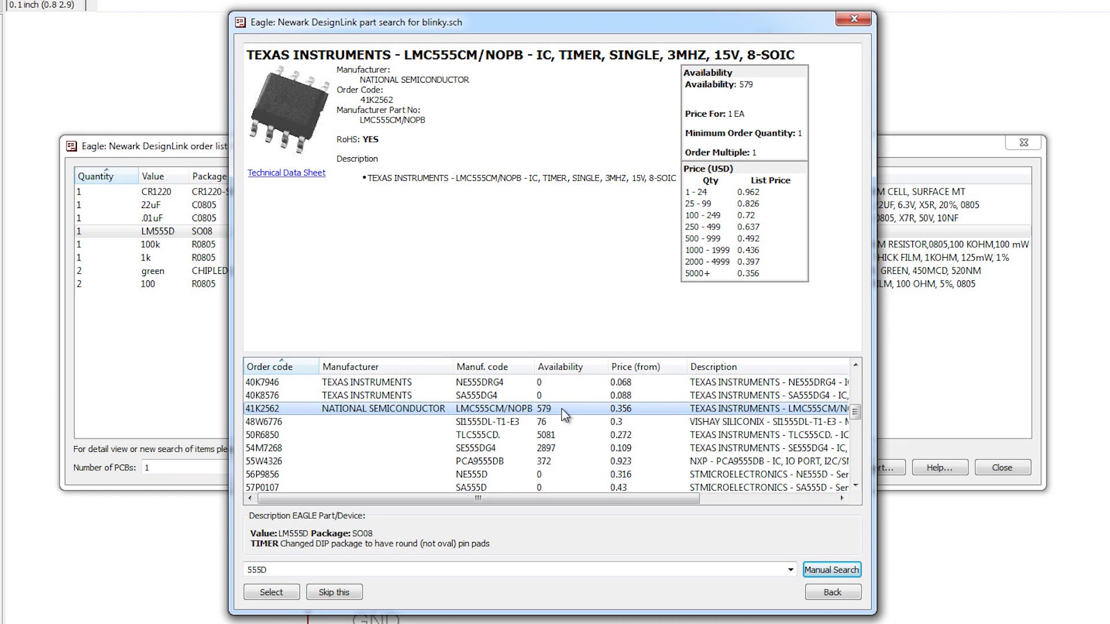
{"action": "scroll", "coordinate": [561, 408], "scroll_direction": "down", "scroll_amount": 4}
{"action": "left_click", "coordinate": [563, 397]}
{"action": "scroll", "coordinate": [546, 435], "scroll_direction": "up", "scroll_amount": 10}
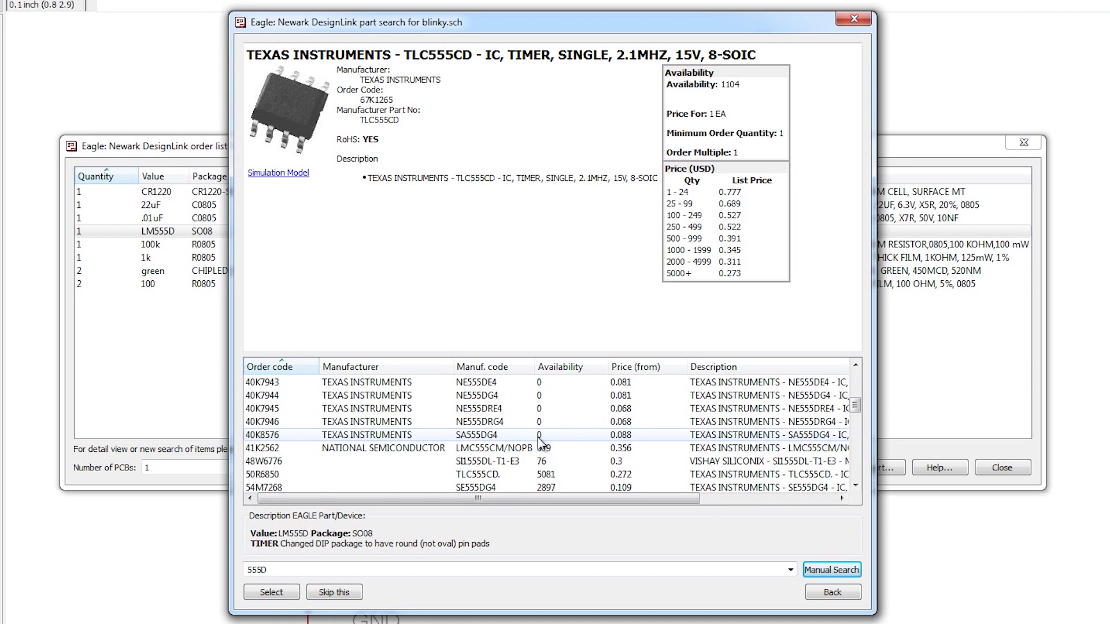
{"action": "scroll", "coordinate": [540, 443], "scroll_direction": "down", "scroll_amount": 1}
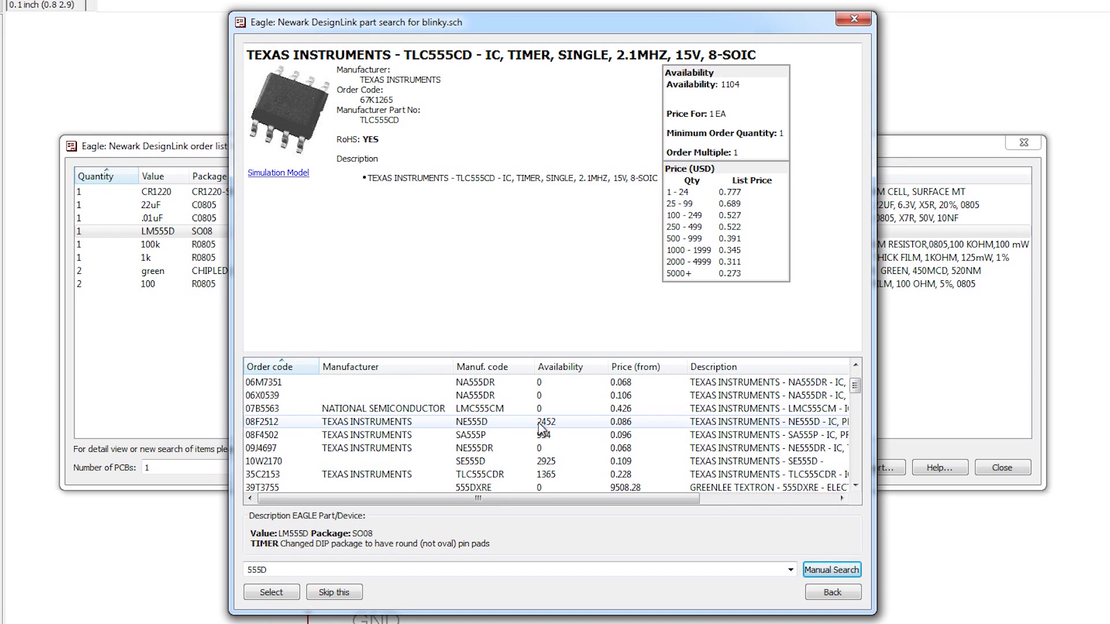
{"action": "left_click", "coordinate": [541, 422]}
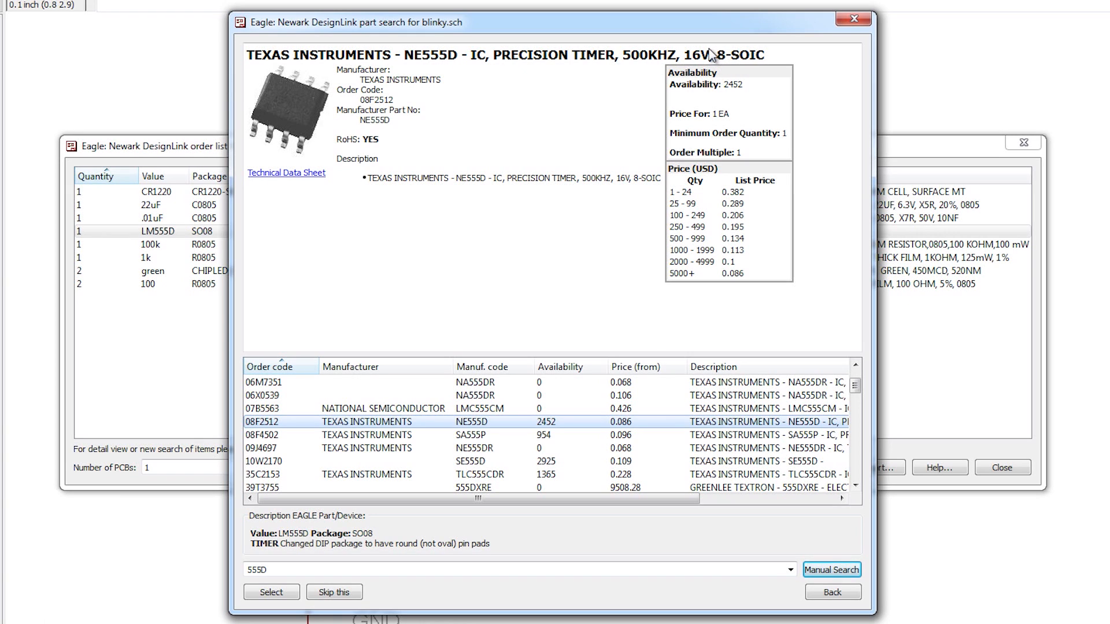
Step: Open the NE555D technical data sheet and examine its package types and ordering information table
{"action": "left_click", "coordinate": [287, 177]}
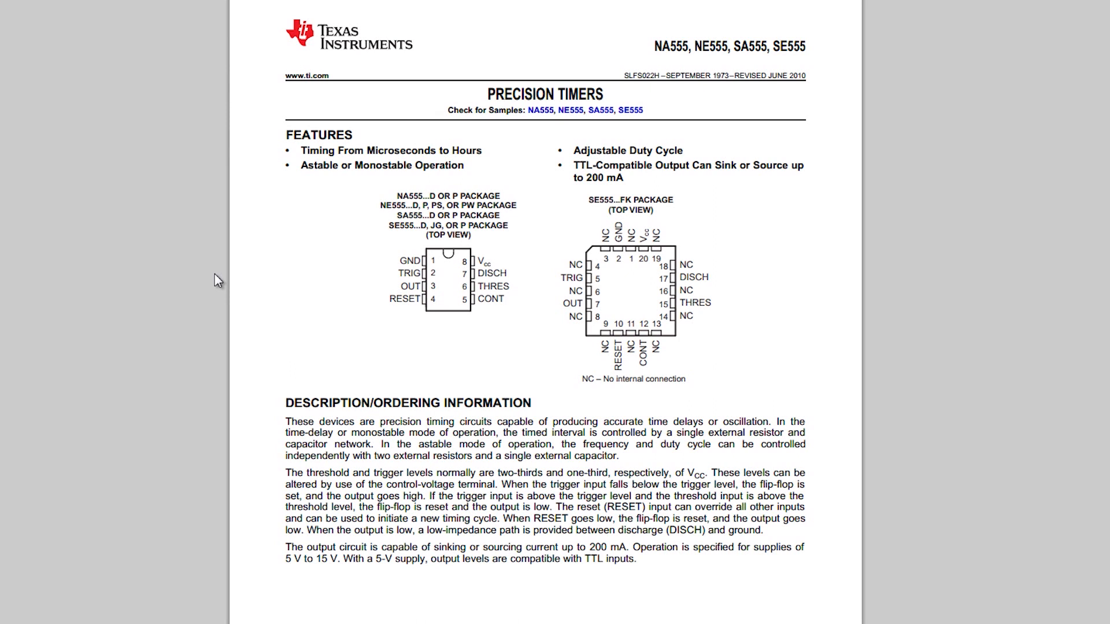
{"action": "scroll", "coordinate": [217, 283], "scroll_direction": "down", "scroll_amount": 3}
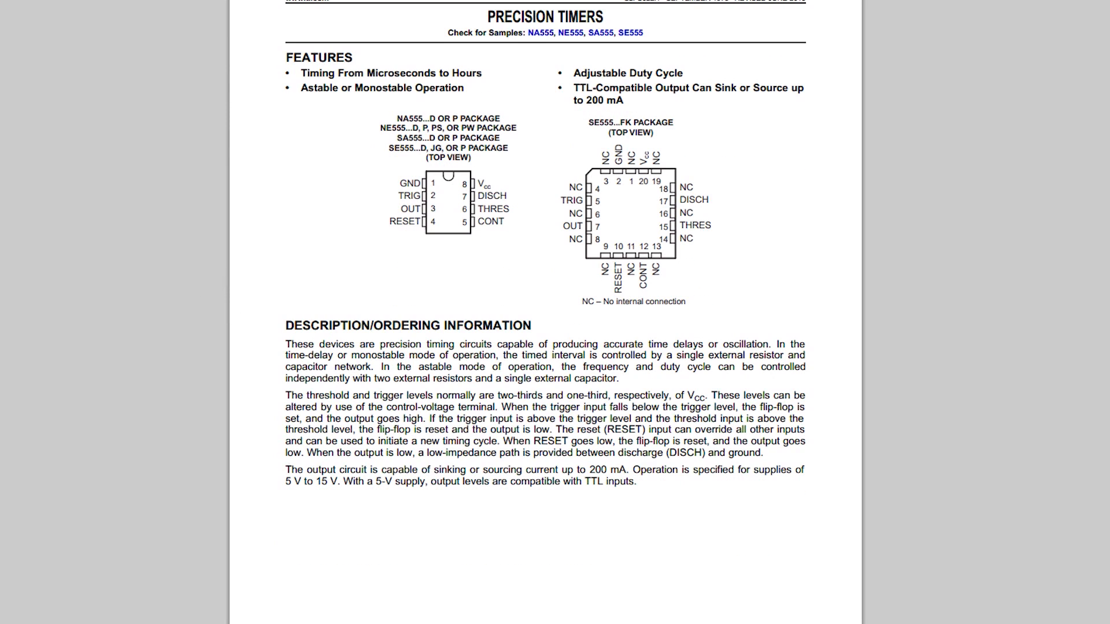
{"action": "mouse_move", "coordinate": [307, 623]}
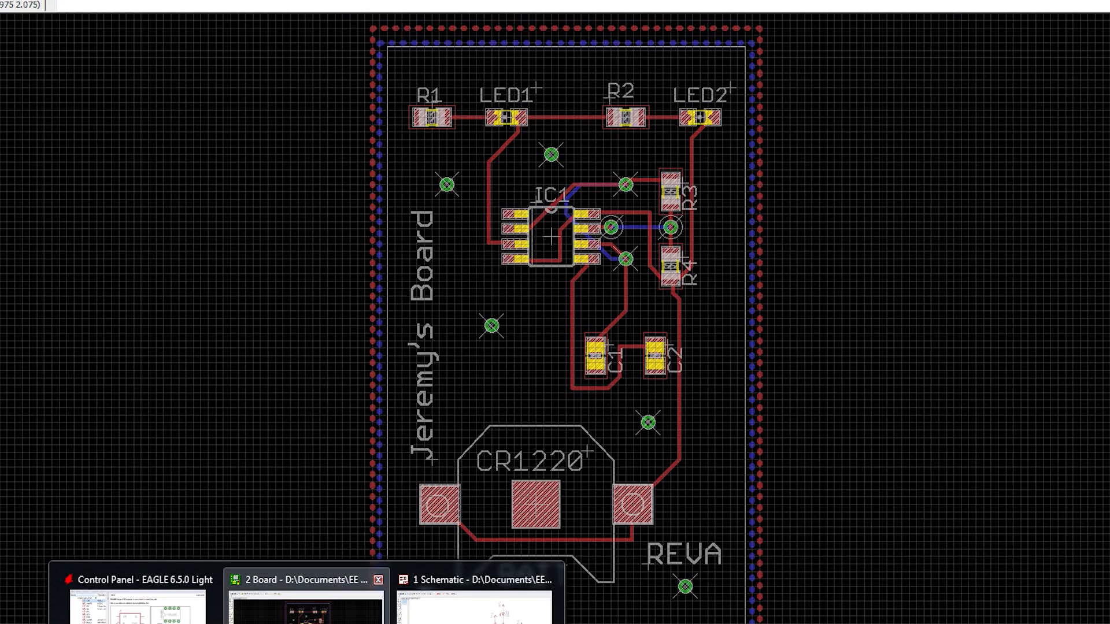
{"action": "left_click", "coordinate": [306, 609]}
{"action": "left_click_drag", "start_coordinate": [457, 27], "coordinate": [556, 30]}
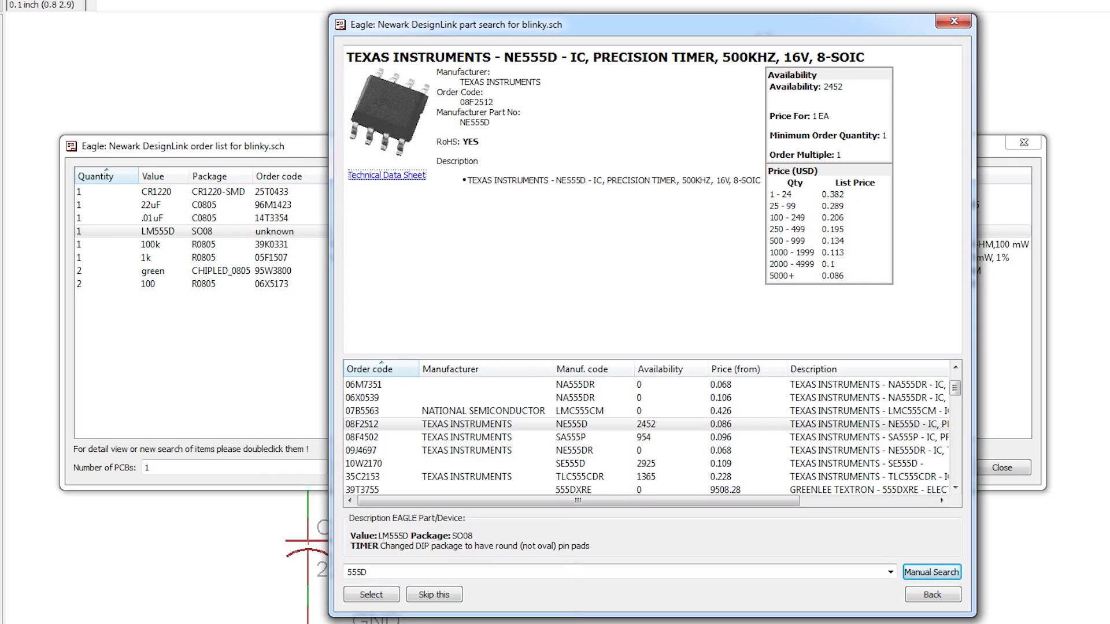
{"action": "mouse_move", "coordinate": [307, 623]}
{"action": "mouse_move", "coordinate": [307, 601]}
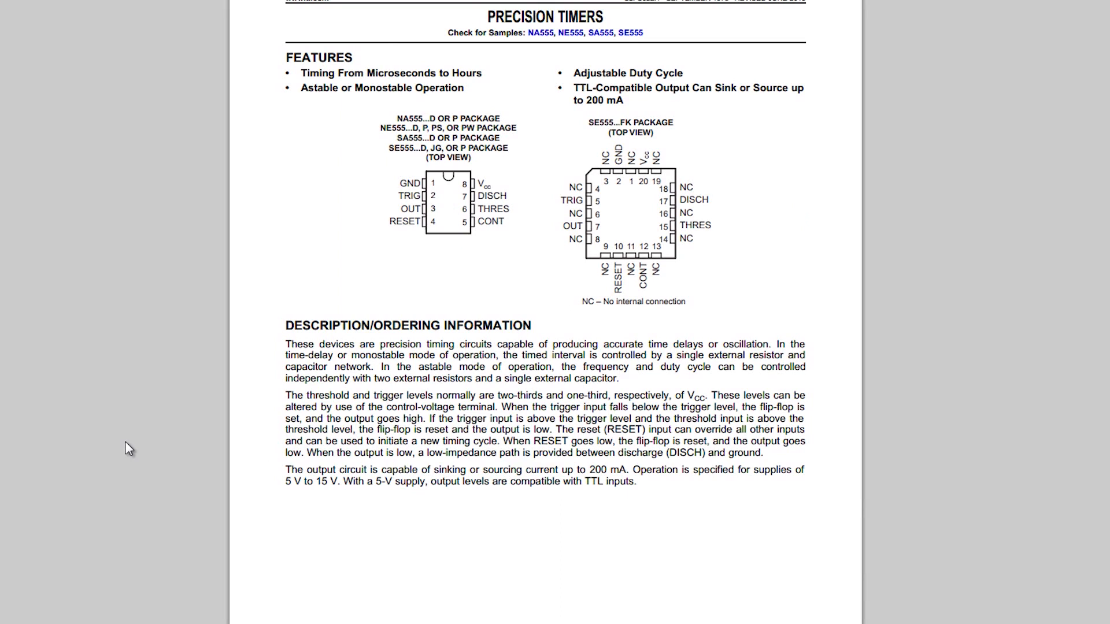
{"action": "scroll", "coordinate": [129, 449], "scroll_direction": "down", "scroll_amount": 15}
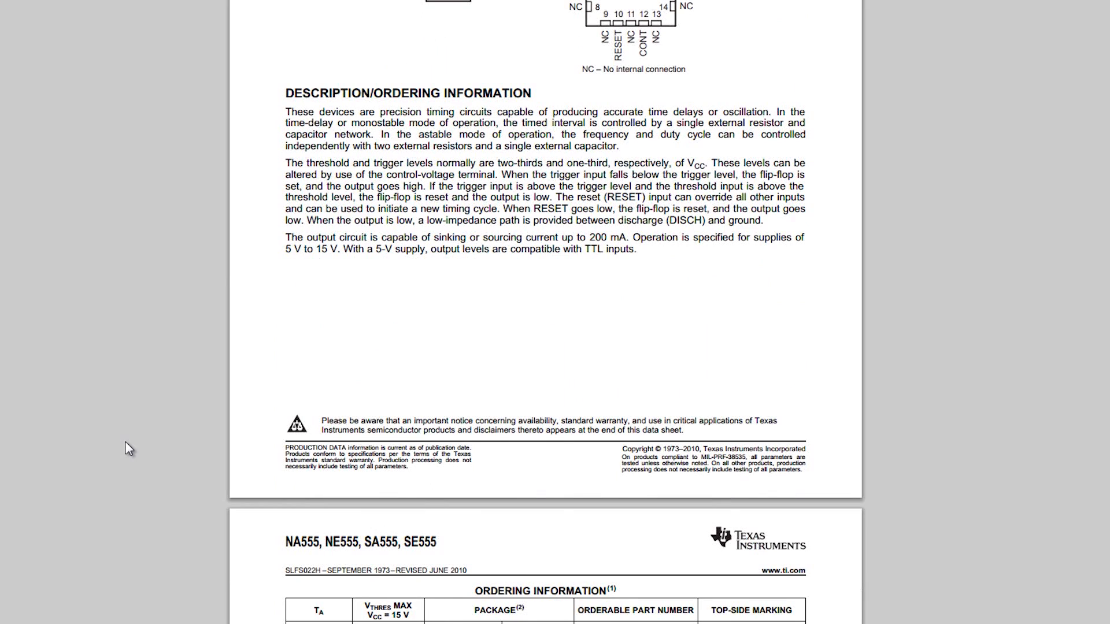
{"action": "scroll", "coordinate": [129, 449], "scroll_direction": "down", "scroll_amount": 5}
{"action": "scroll", "coordinate": [128, 449], "scroll_direction": "up", "scroll_amount": 9}
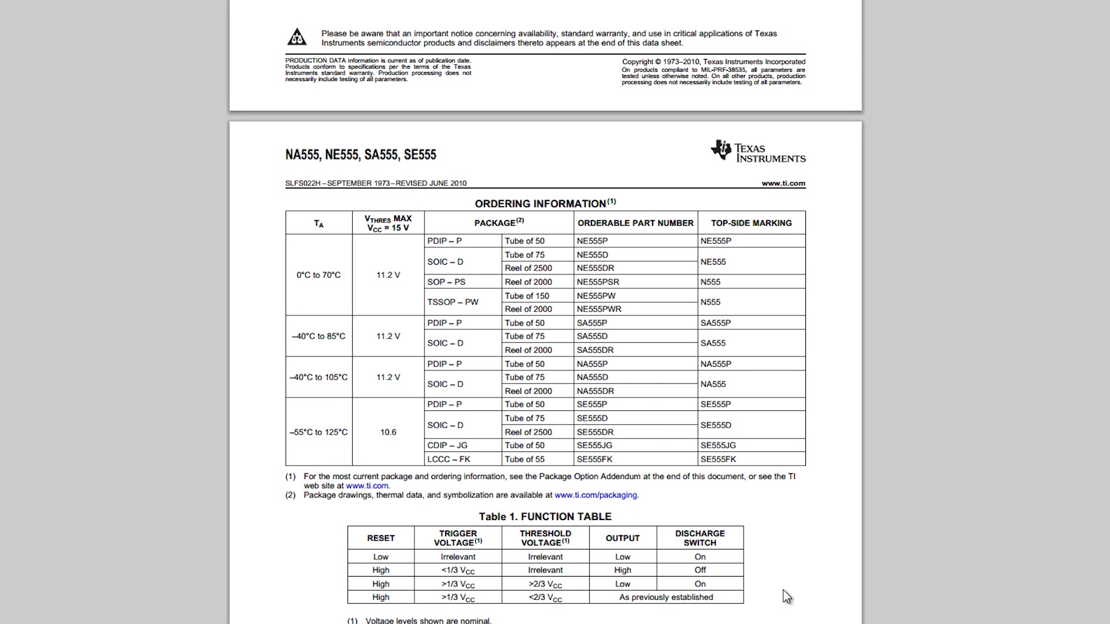
Step: Examine the functional block diagram, absolute maximum ratings and recommended operating conditions in the NE555 data sheet
{"action": "scroll", "coordinate": [787, 597], "scroll_direction": "down", "scroll_amount": 15}
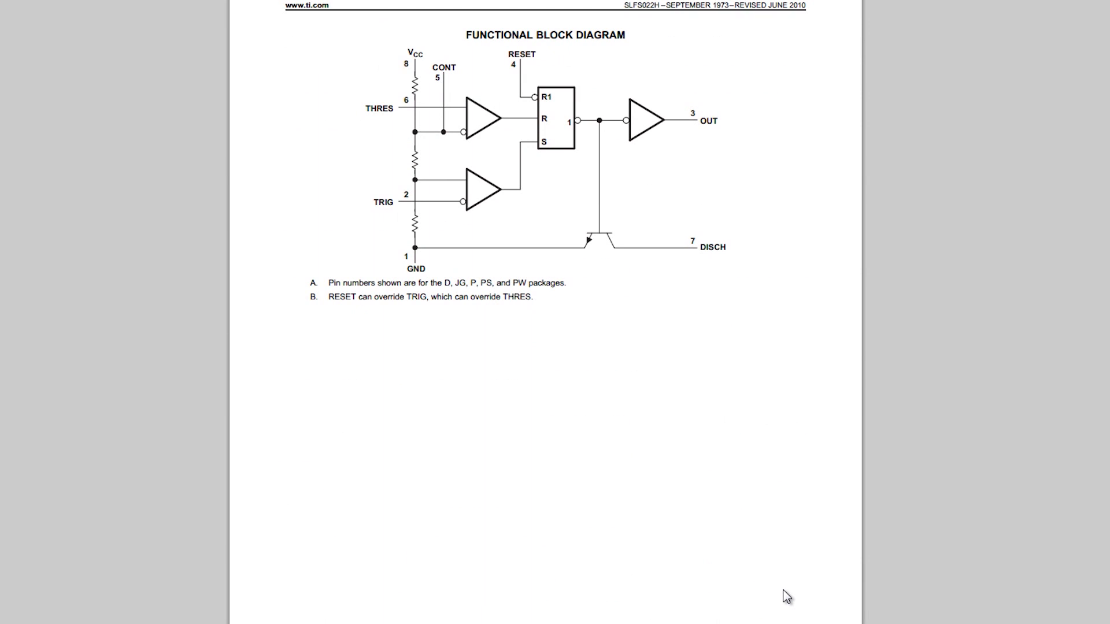
{"action": "scroll", "coordinate": [788, 596], "scroll_direction": "down", "scroll_amount": 10}
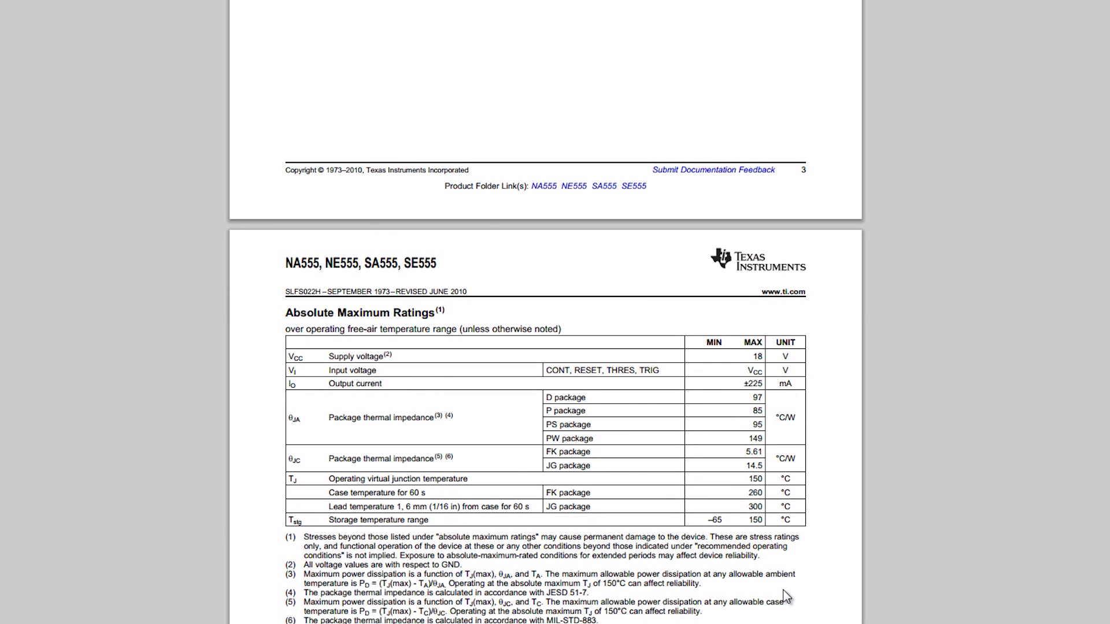
{"action": "scroll", "coordinate": [785, 595], "scroll_direction": "down", "scroll_amount": 3}
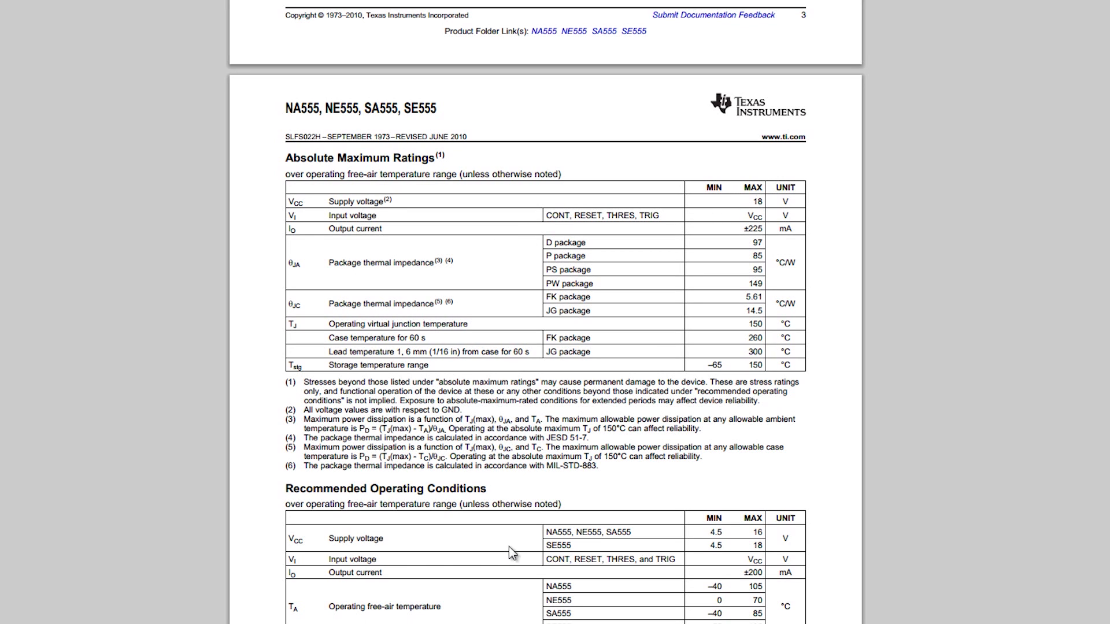
{"action": "scroll", "coordinate": [525, 536], "scroll_direction": "down", "scroll_amount": 3}
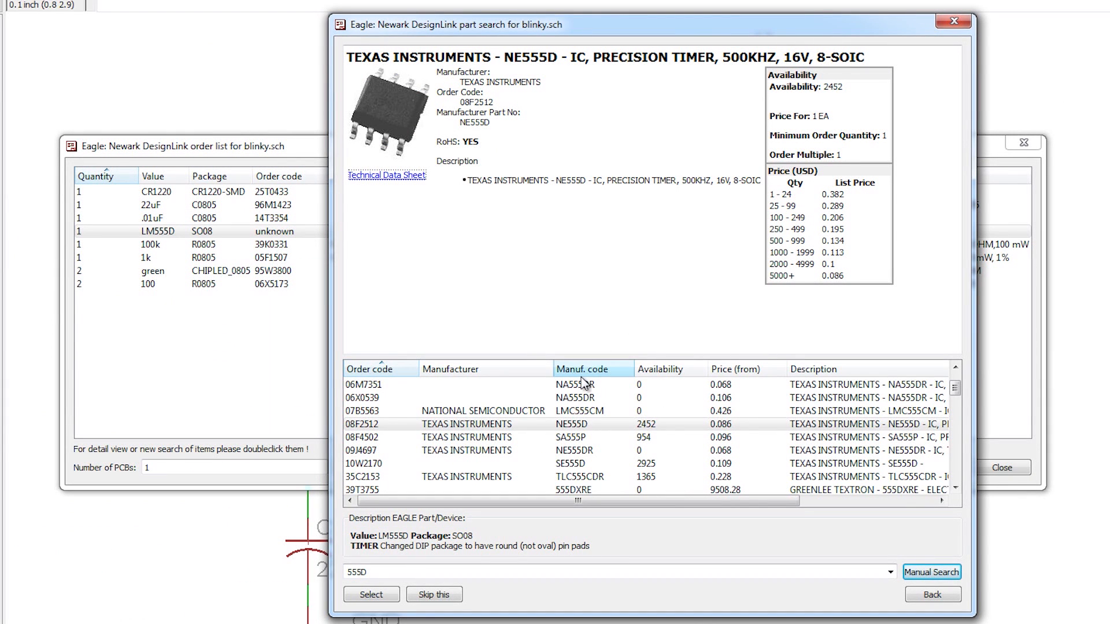
Step: Check the SA555P and SE555D timers, sort the results by availability, and assign the TLC555CD. to the LM555D
{"action": "left_click", "coordinate": [522, 438]}
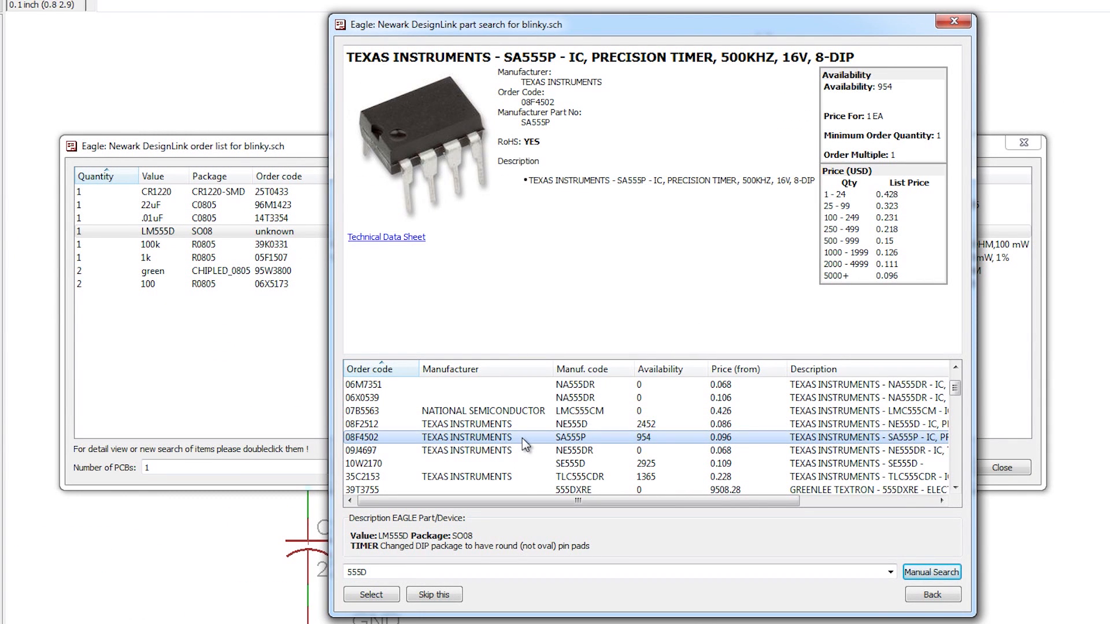
{"action": "left_click", "coordinate": [532, 465]}
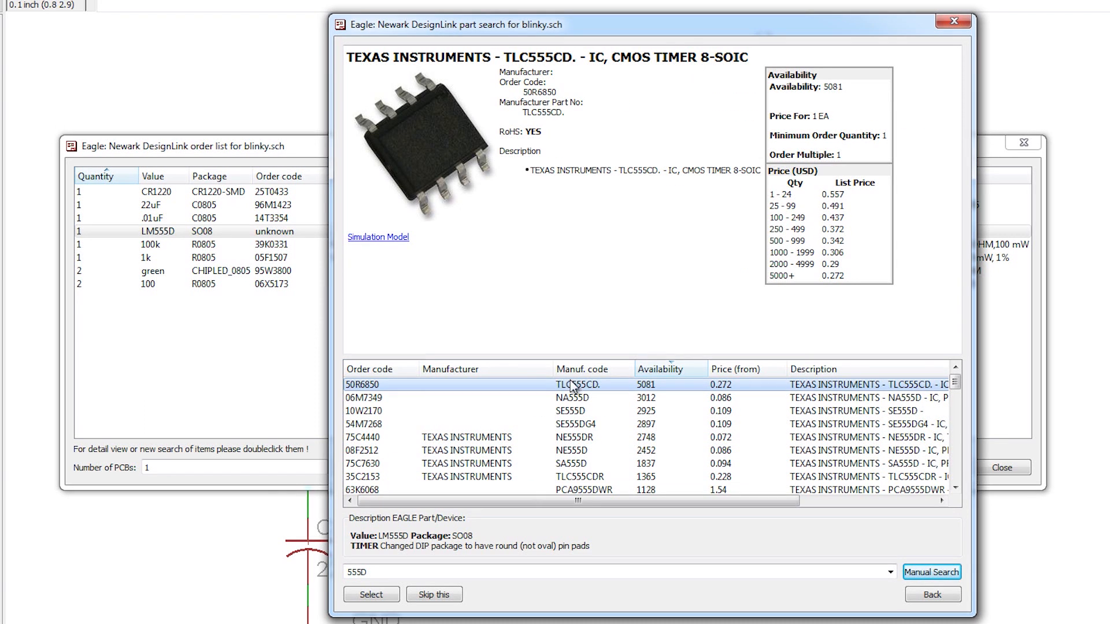
{"action": "double_click", "coordinate": [522, 383]}
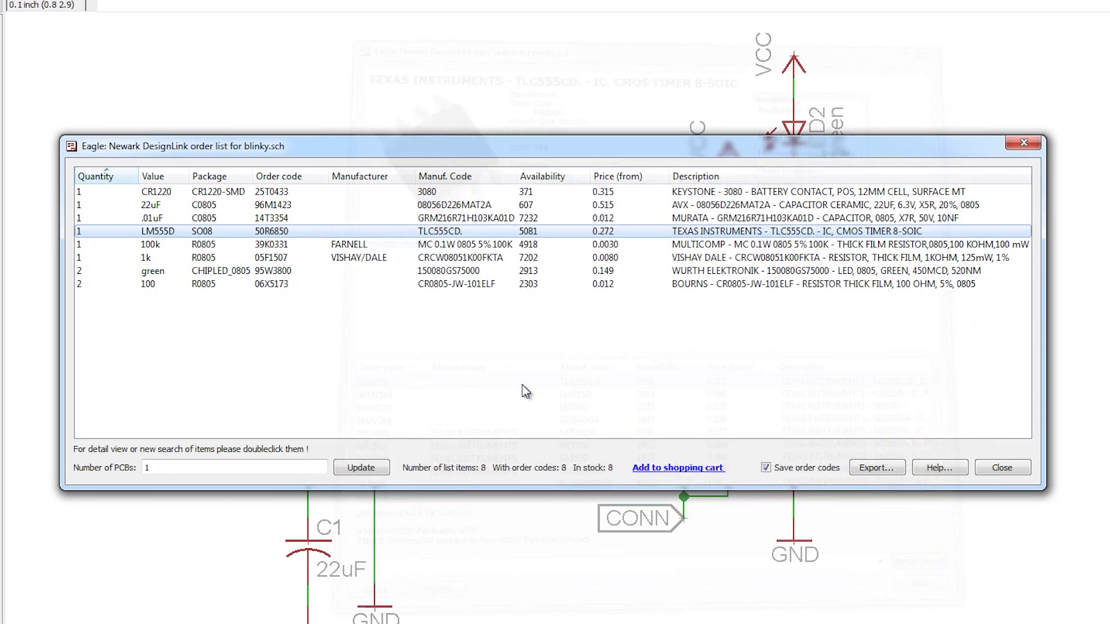
Step: Open the technical data sheet of the TLC555CD. assigned to the LM555D and examine its features, pinouts and available options
{"action": "double_click", "coordinate": [321, 230]}
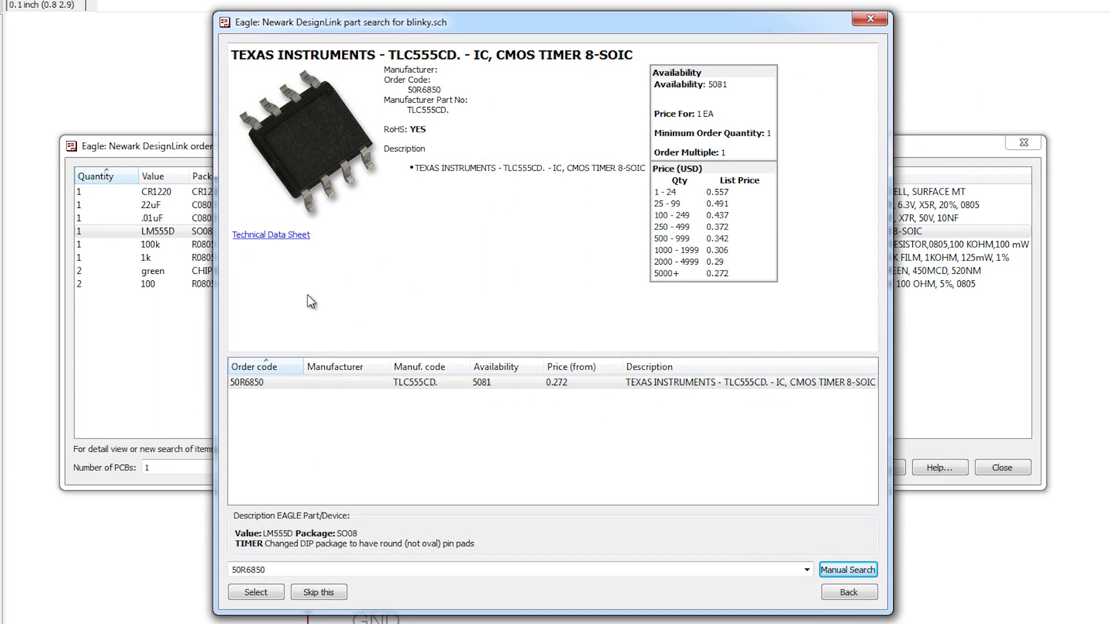
{"action": "left_click", "coordinate": [297, 235]}
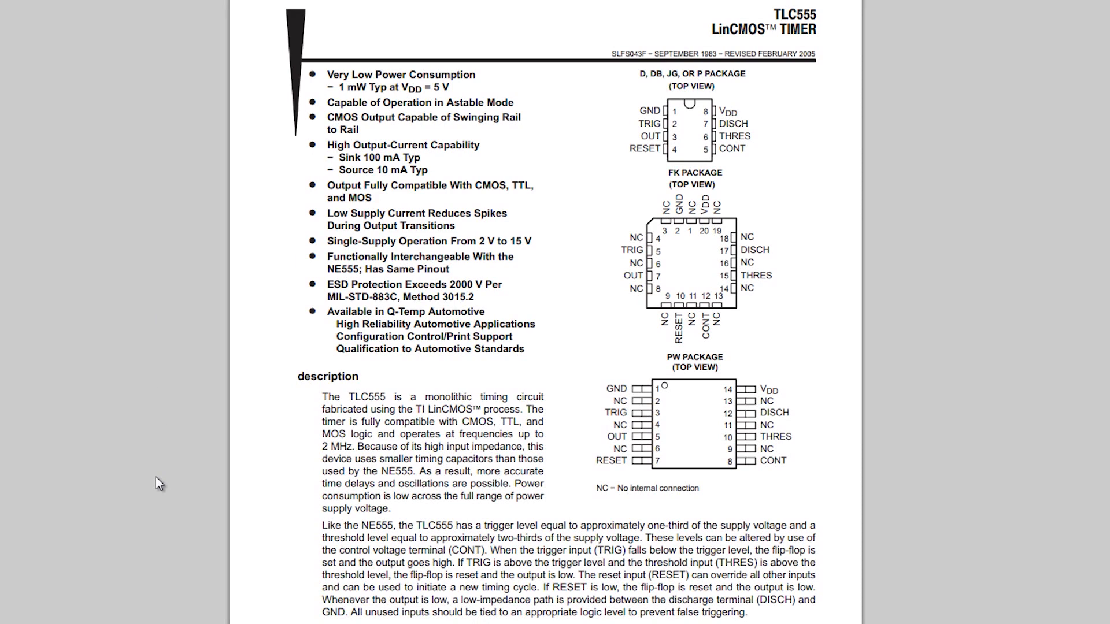
{"action": "scroll", "coordinate": [155, 476], "scroll_direction": "down", "scroll_amount": 10}
{"action": "scroll", "coordinate": [155, 476], "scroll_direction": "down", "scroll_amount": 2}
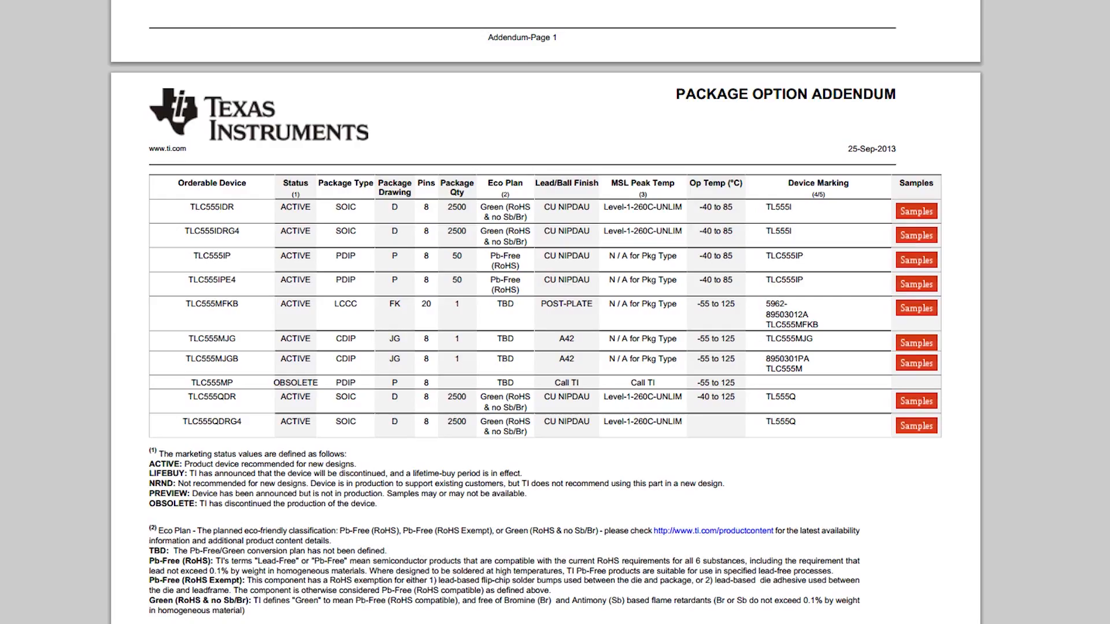
{"action": "scroll", "coordinate": [545, 312], "scroll_direction": "down", "scroll_amount": 15}
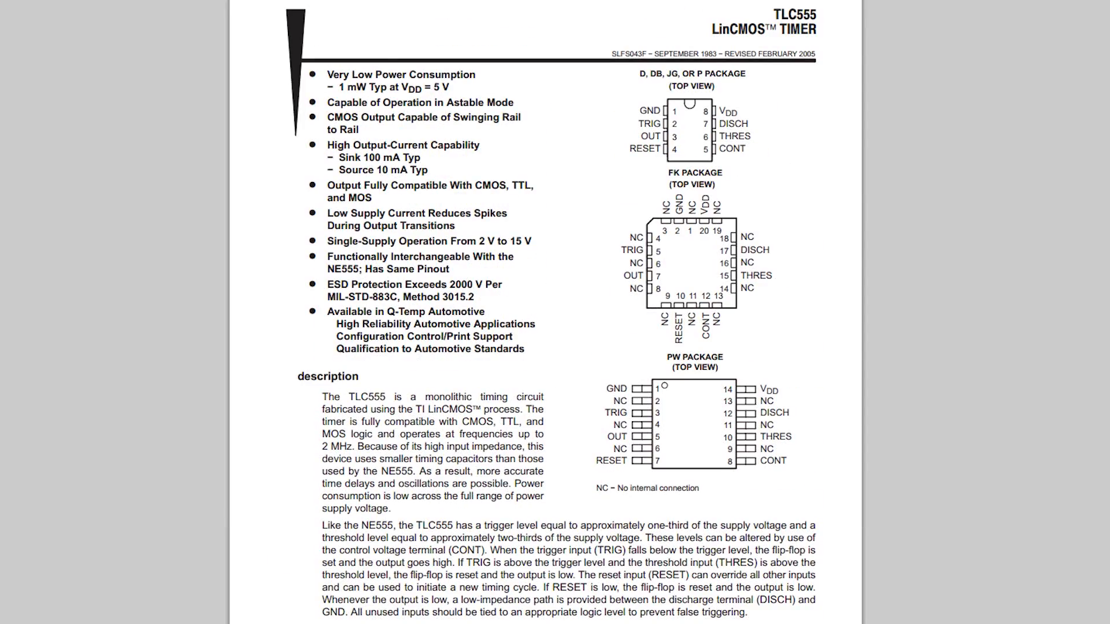
{"action": "scroll", "coordinate": [550, 312], "scroll_direction": "down", "scroll_amount": 3}
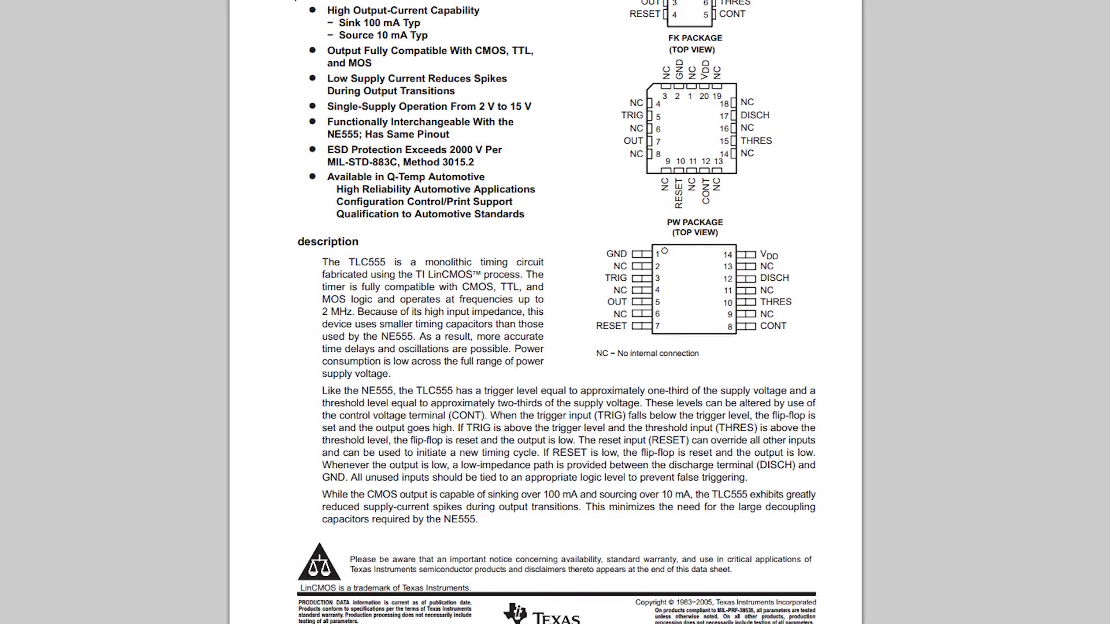
{"action": "scroll", "coordinate": [471, 168], "scroll_direction": "up", "scroll_amount": 3}
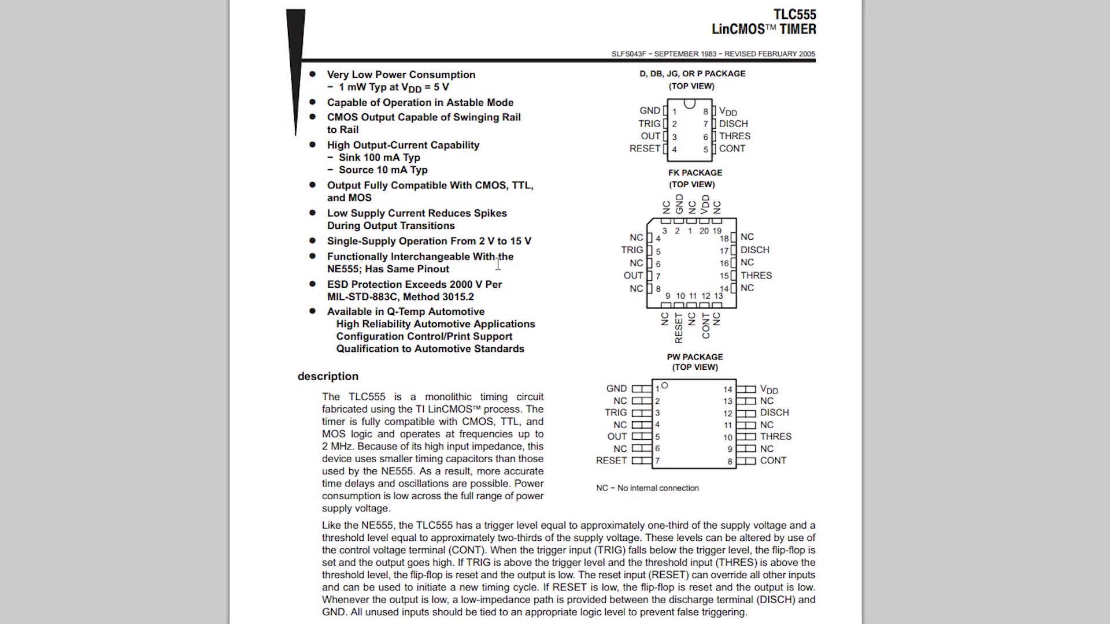
{"action": "scroll", "coordinate": [497, 261], "scroll_direction": "down", "scroll_amount": 6}
{"action": "scroll", "coordinate": [494, 263], "scroll_direction": "up", "scroll_amount": 6}
{"action": "scroll", "coordinate": [930, 298], "scroll_direction": "down", "scroll_amount": 5}
{"action": "scroll", "coordinate": [933, 306], "scroll_direction": "down", "scroll_amount": 3}
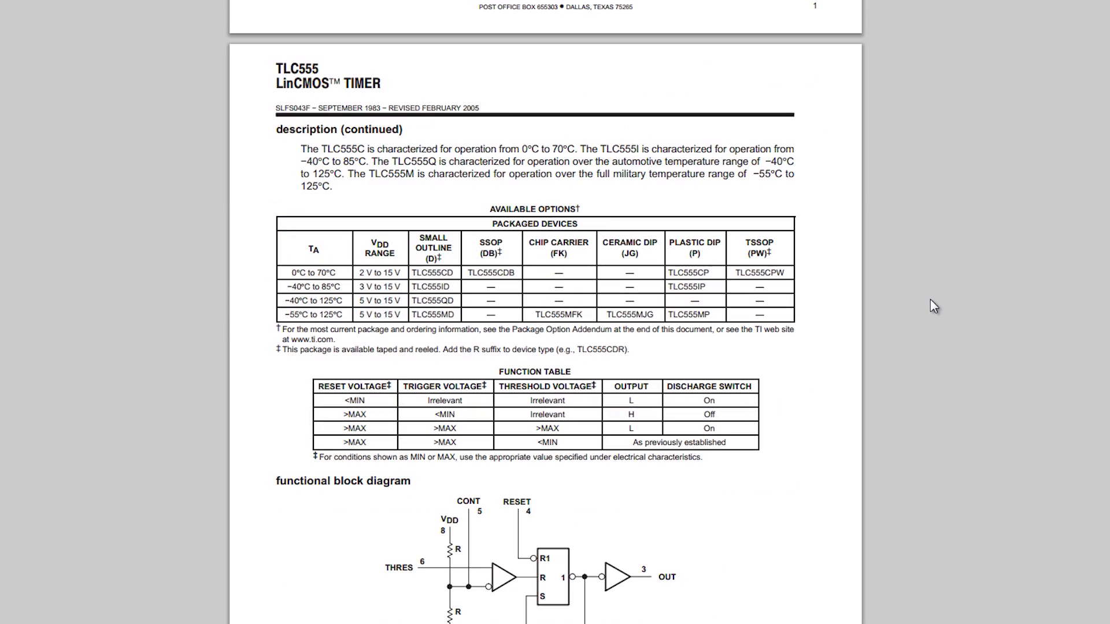
Step: Review the TLC555's recommended operating conditions and electrical characteristics tables, and confirm the TLC555CD. as the part for the LM555D
{"action": "scroll", "coordinate": [931, 301], "scroll_direction": "down", "scroll_amount": 5}
{"action": "scroll", "coordinate": [931, 301], "scroll_direction": "down", "scroll_amount": 2}
{"action": "scroll", "coordinate": [930, 300], "scroll_direction": "down", "scroll_amount": 6}
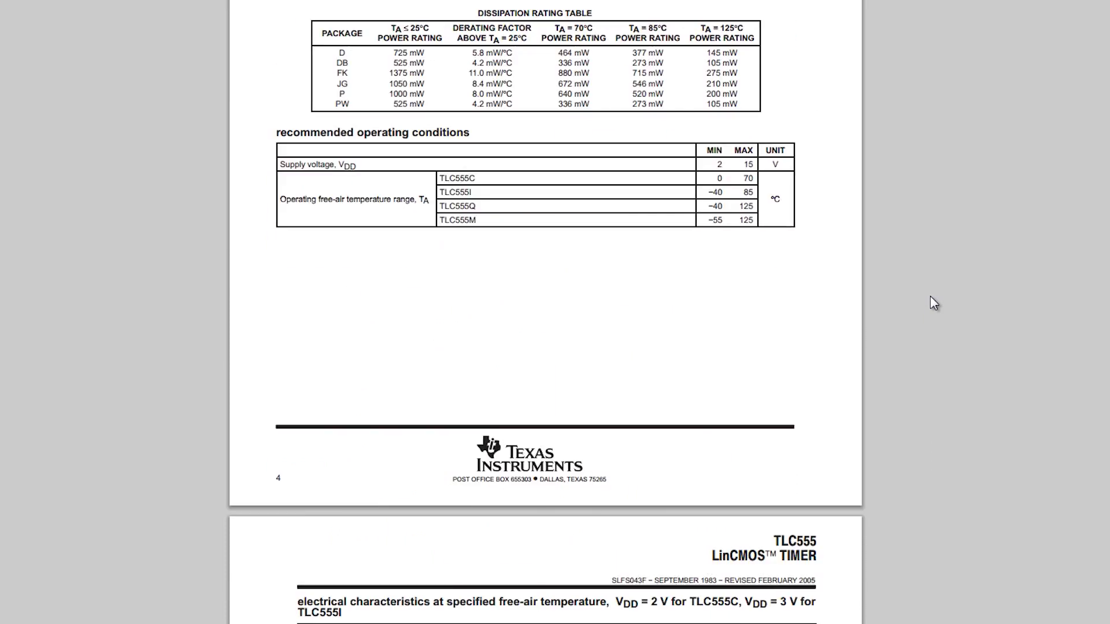
{"action": "scroll", "coordinate": [930, 300], "scroll_direction": "down", "scroll_amount": 4}
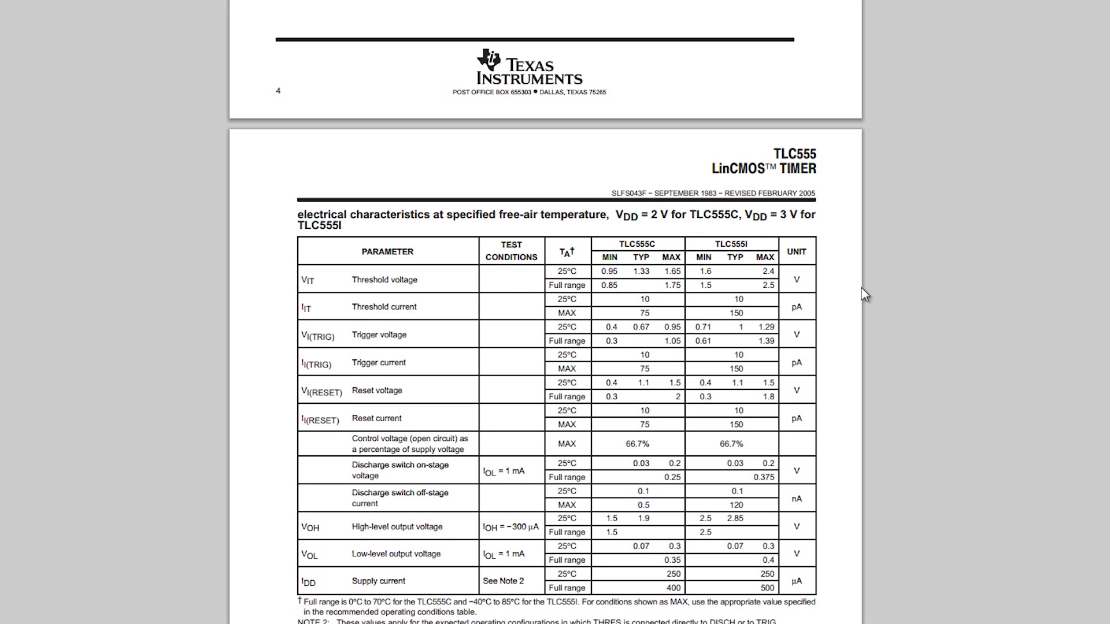
{"action": "scroll", "coordinate": [900, 315], "scroll_direction": "down", "scroll_amount": 4}
{"action": "scroll", "coordinate": [901, 316], "scroll_direction": "down", "scroll_amount": 5}
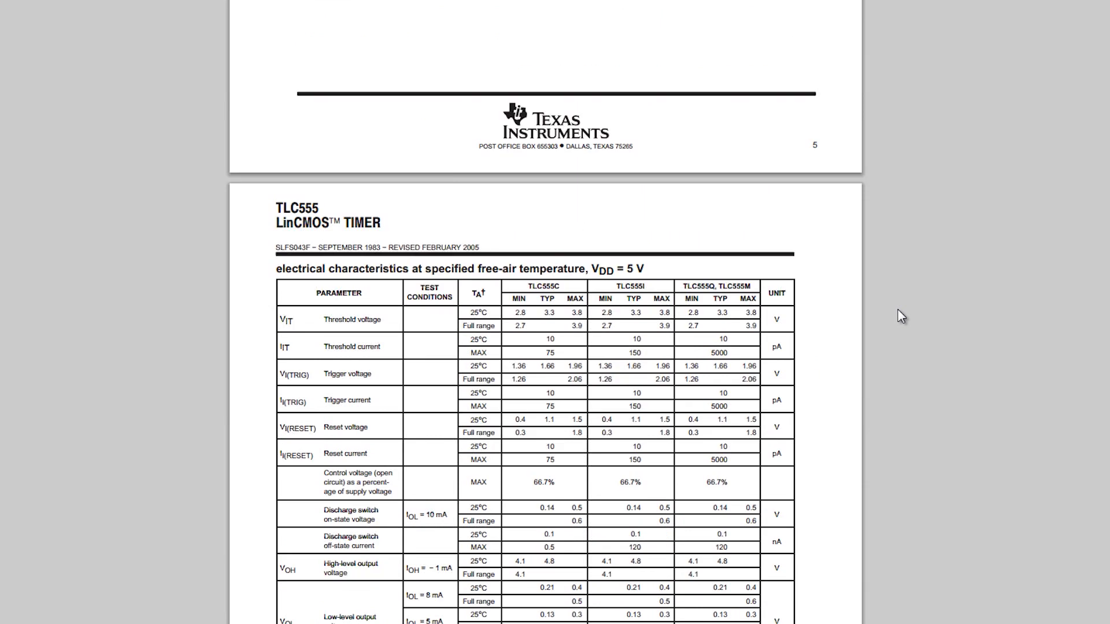
{"action": "scroll", "coordinate": [900, 316], "scroll_direction": "down", "scroll_amount": 5}
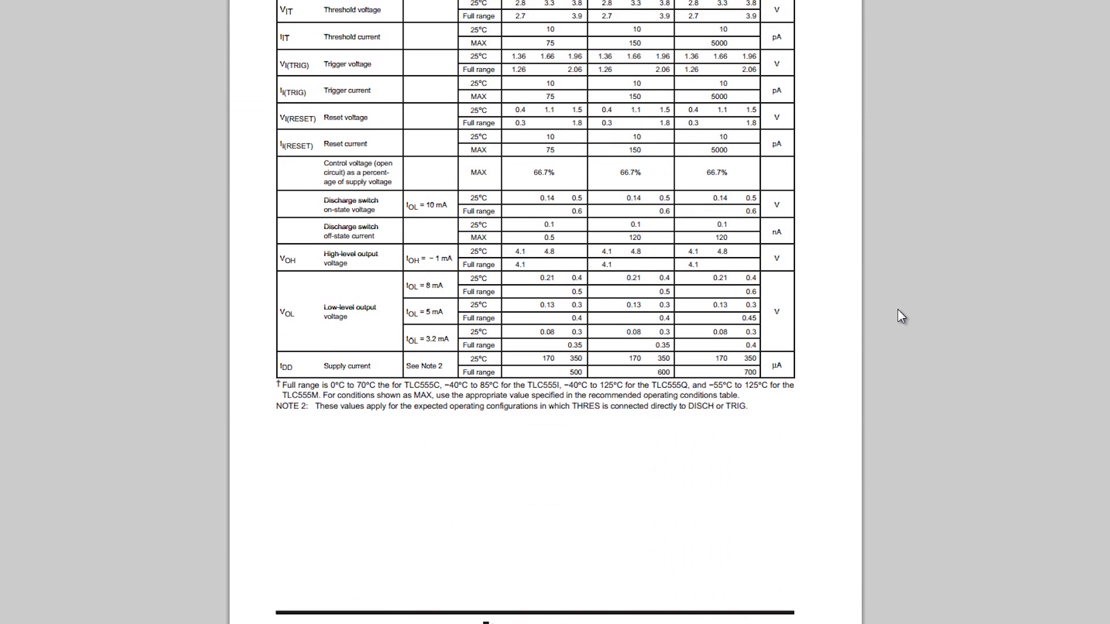
{"action": "scroll", "coordinate": [901, 316], "scroll_direction": "down", "scroll_amount": 4}
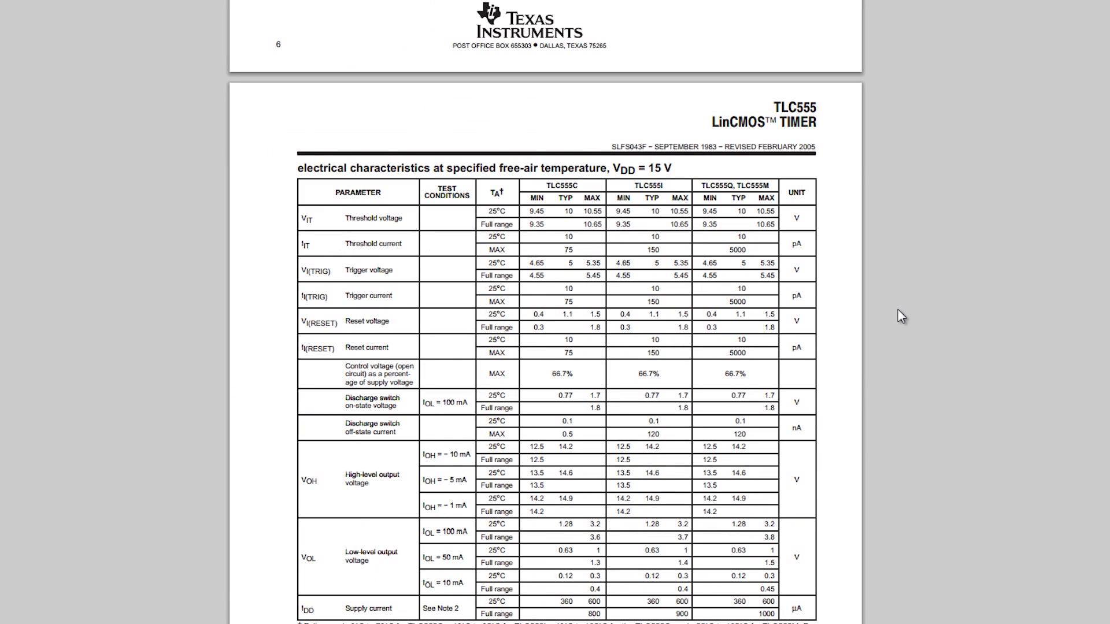
{"action": "scroll", "coordinate": [901, 316], "scroll_direction": "down", "scroll_amount": 10}
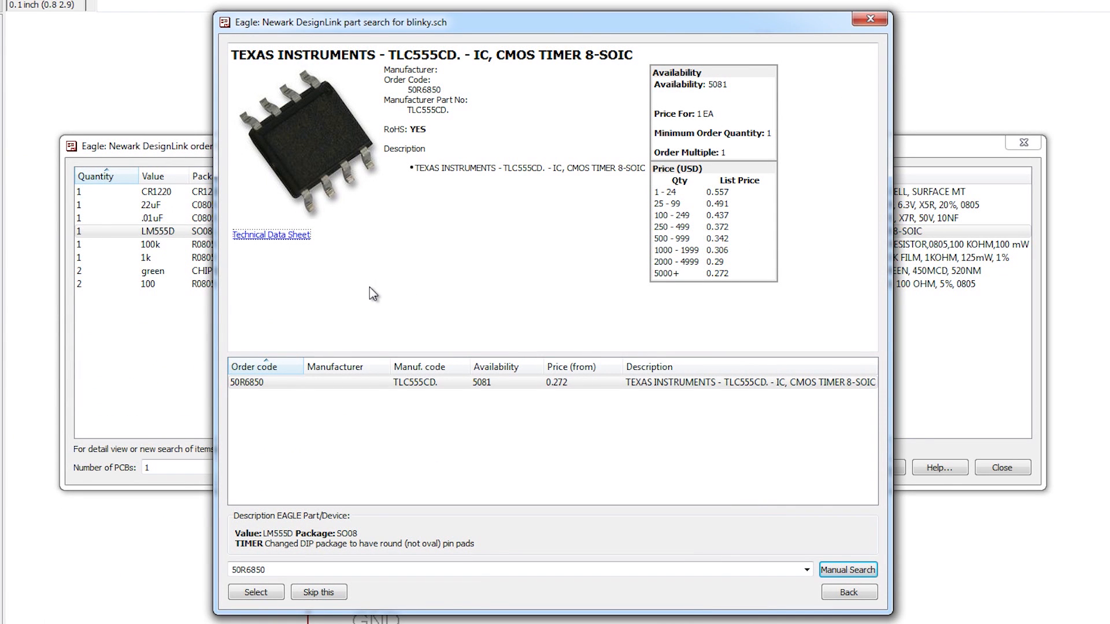
{"action": "left_click", "coordinate": [258, 595]}
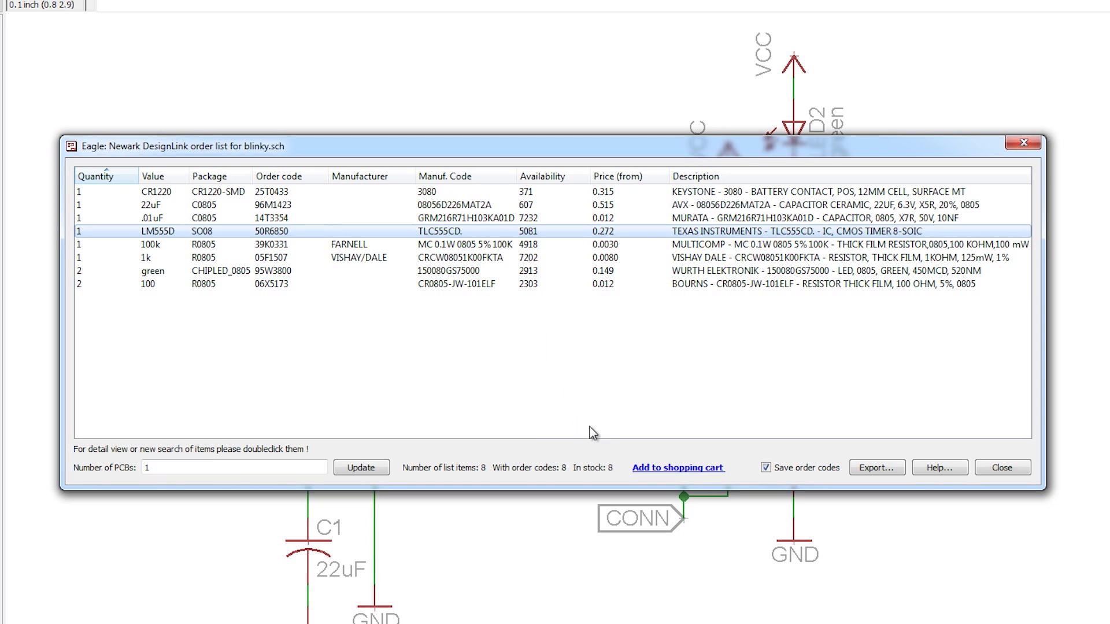
Step: Set the number of PCBs to 5 and update the order list quantities
{"action": "left_click", "coordinate": [206, 470]}
{"action": "key", "text": "BackSpace"}
{"action": "type", "text": "5"}
{"action": "left_click", "coordinate": [363, 469]}
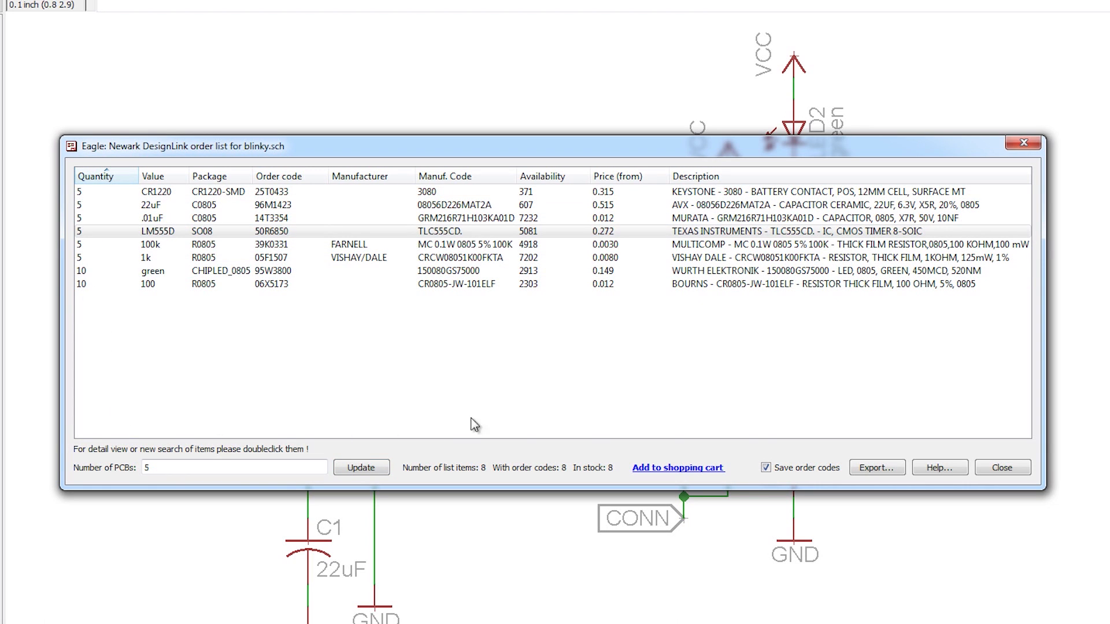
Step: Export the order list to the 03 PCB folder as blinky-order.txt
{"action": "left_click", "coordinate": [875, 466]}
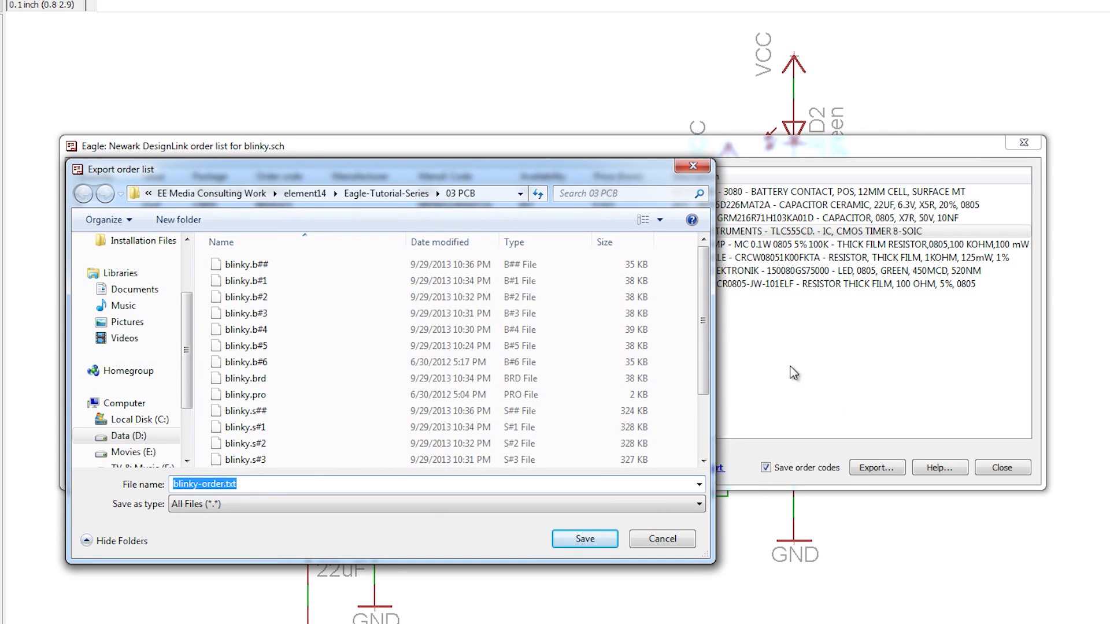
{"action": "left_click_drag", "start_coordinate": [705, 317], "coordinate": [705, 342]}
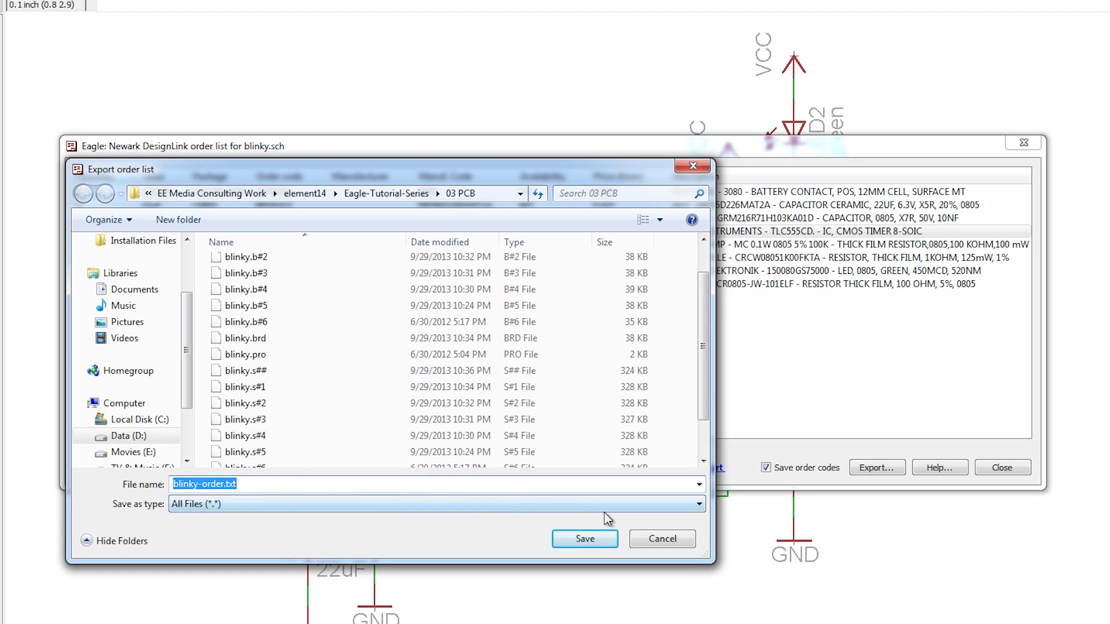
{"action": "left_click", "coordinate": [566, 542]}
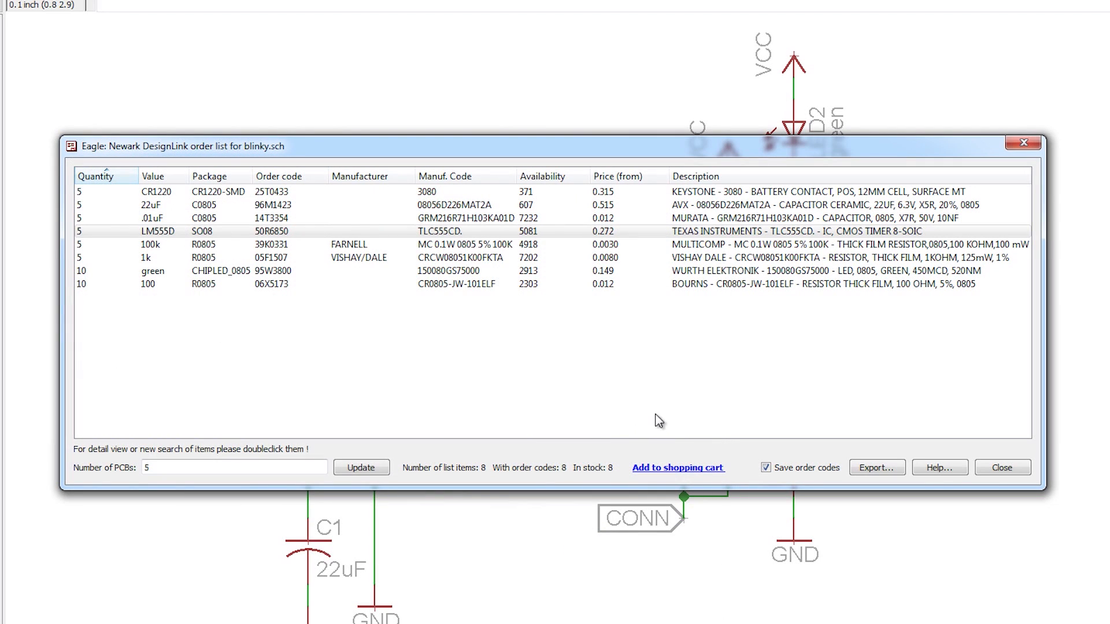
Step: Add the order list to the Newark element14 shopping cart and review the items, quantities and prices there
{"action": "left_click", "coordinate": [676, 468]}
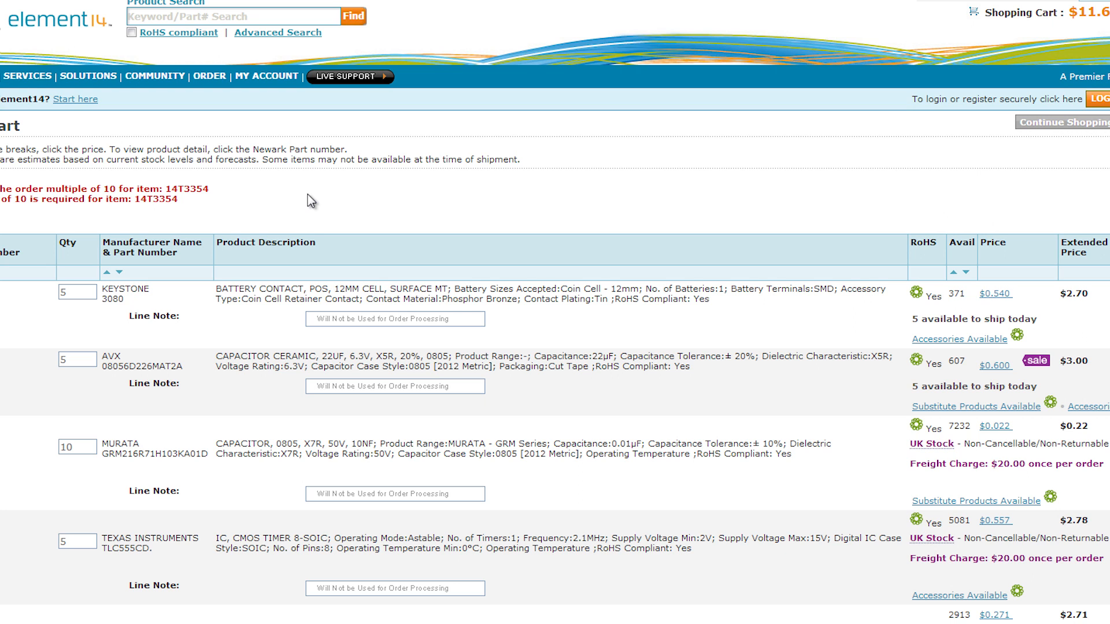
{"action": "scroll", "coordinate": [308, 194], "scroll_direction": "down", "scroll_amount": 7}
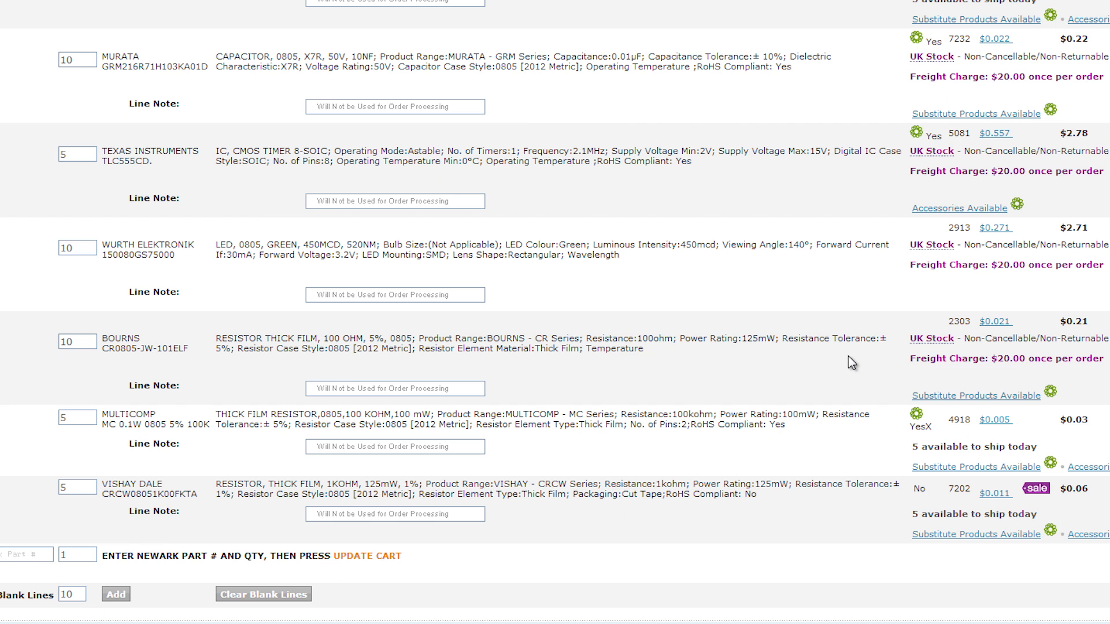
{"action": "scroll", "coordinate": [851, 355], "scroll_direction": "up", "scroll_amount": 3}
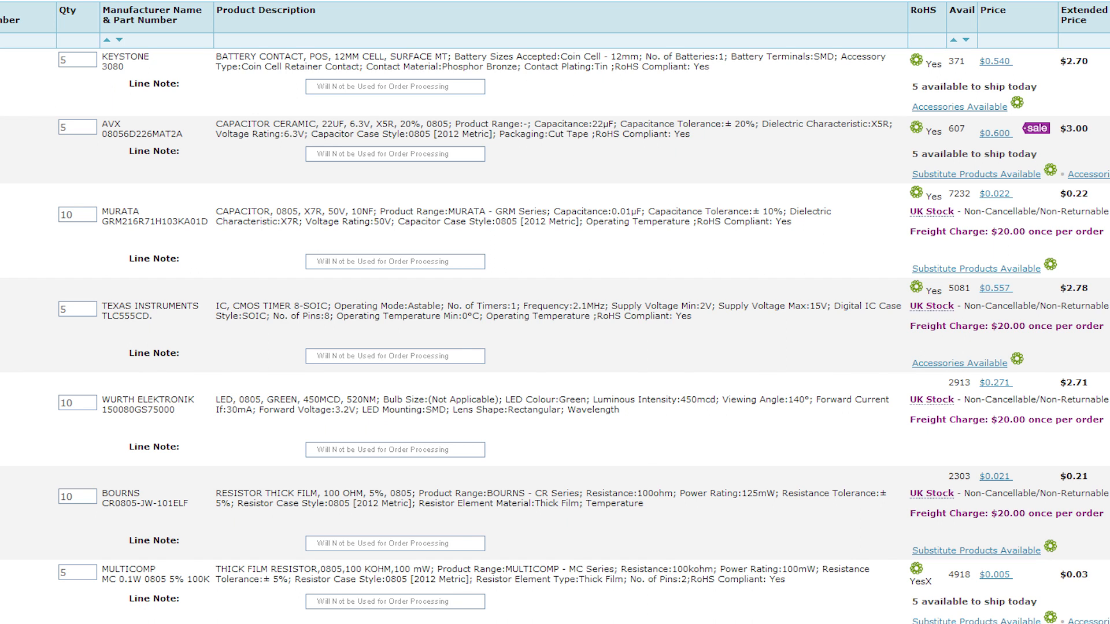
Step: Switch back to the EAGLE order list, view the part details of the CR1220 battery contact, and close them
{"action": "mouse_move", "coordinate": [307, 623]}
{"action": "left_click", "coordinate": [473, 613]}
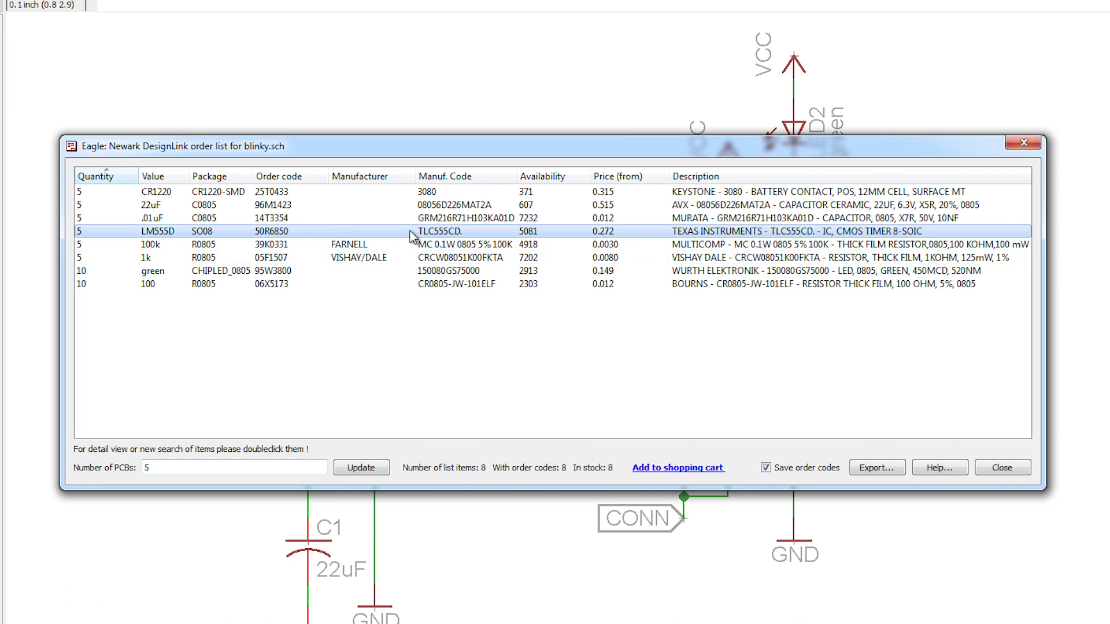
{"action": "double_click", "coordinate": [408, 193]}
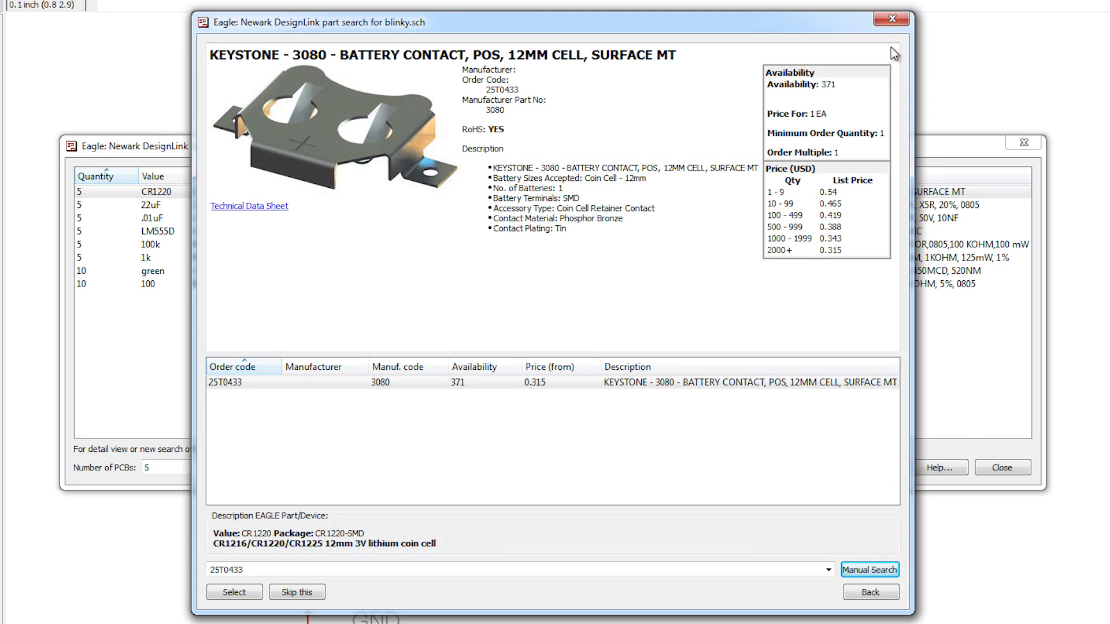
{"action": "left_click", "coordinate": [892, 19]}
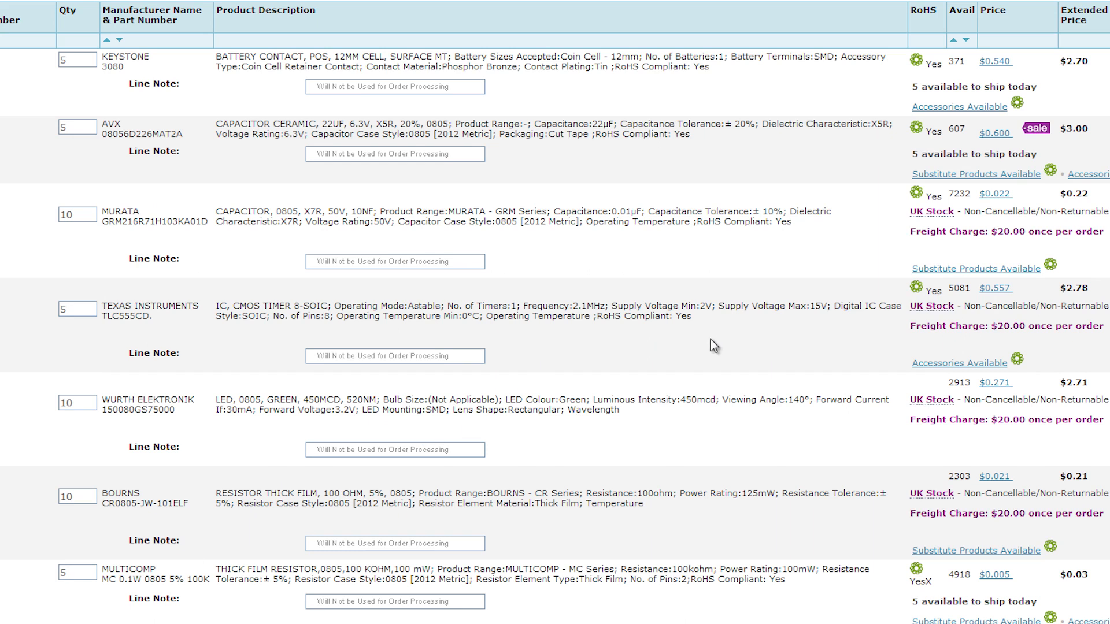
Step: Return to the Newark shopping cart page and check the cart lines, checkout area and order multiple notices
{"action": "scroll", "coordinate": [714, 345], "scroll_direction": "down", "scroll_amount": 10}
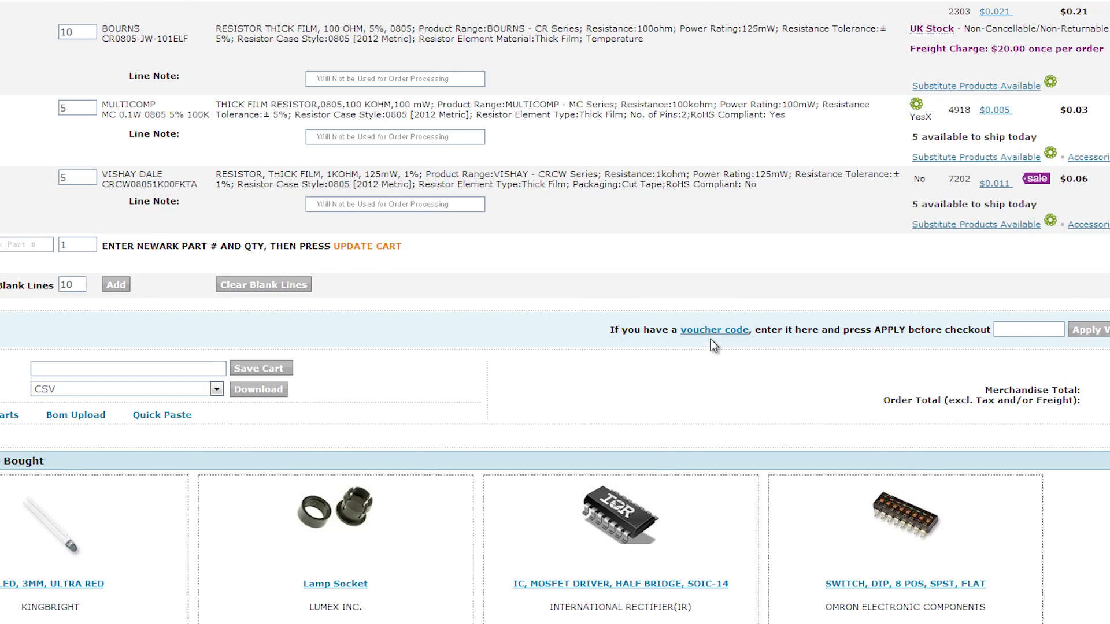
{"action": "scroll", "coordinate": [715, 345], "scroll_direction": "up", "scroll_amount": 4}
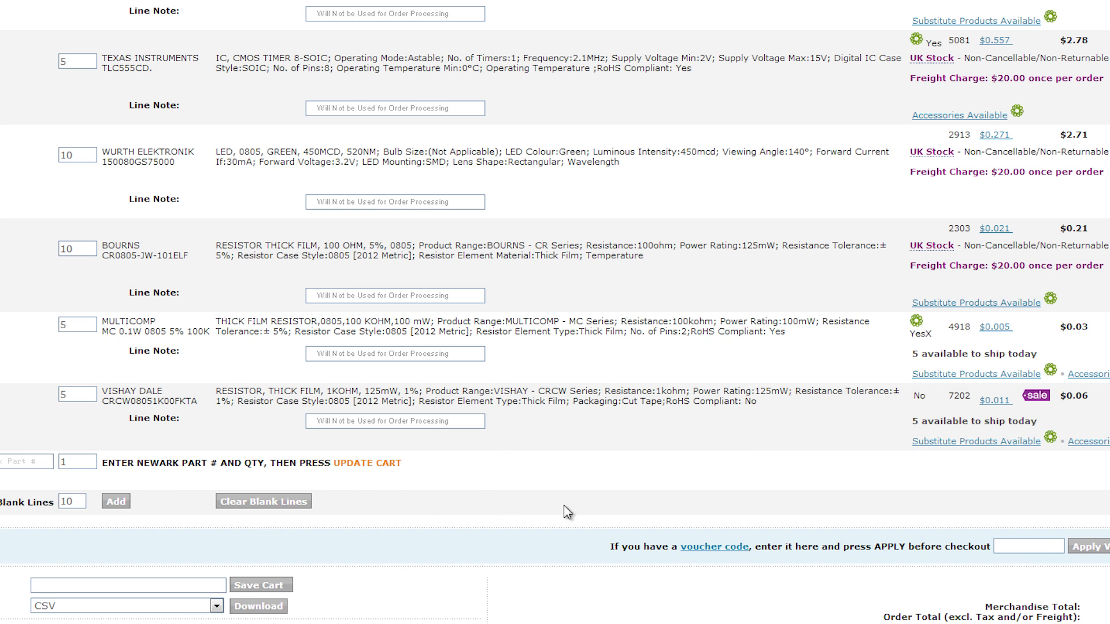
{"action": "scroll", "coordinate": [859, 518], "scroll_direction": "up", "scroll_amount": 7}
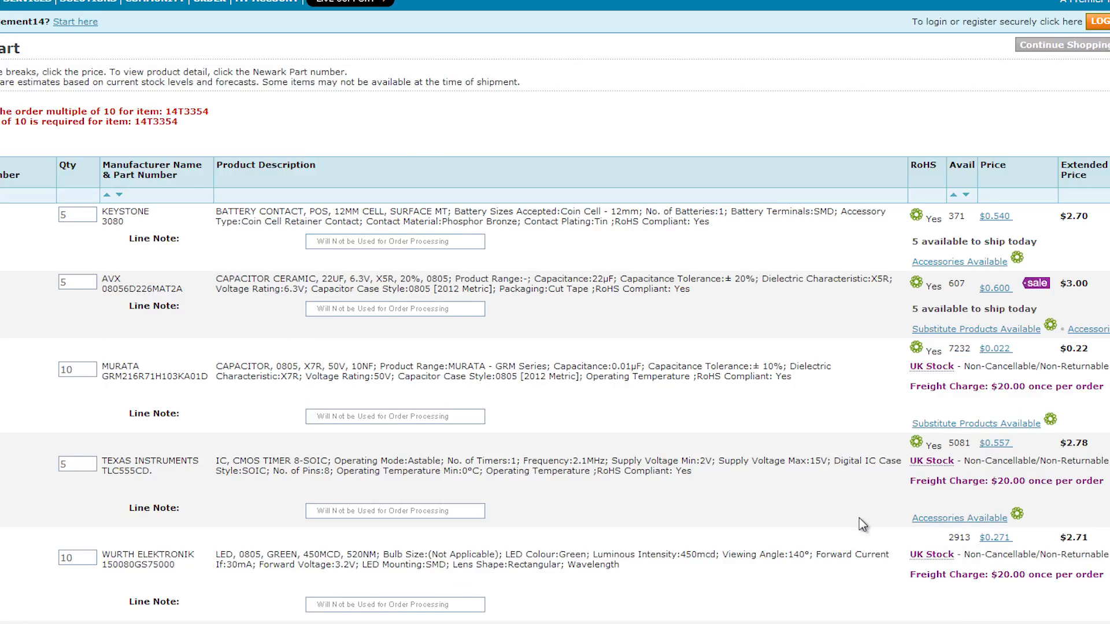
{"action": "scroll", "coordinate": [859, 518], "scroll_direction": "down", "scroll_amount": 5}
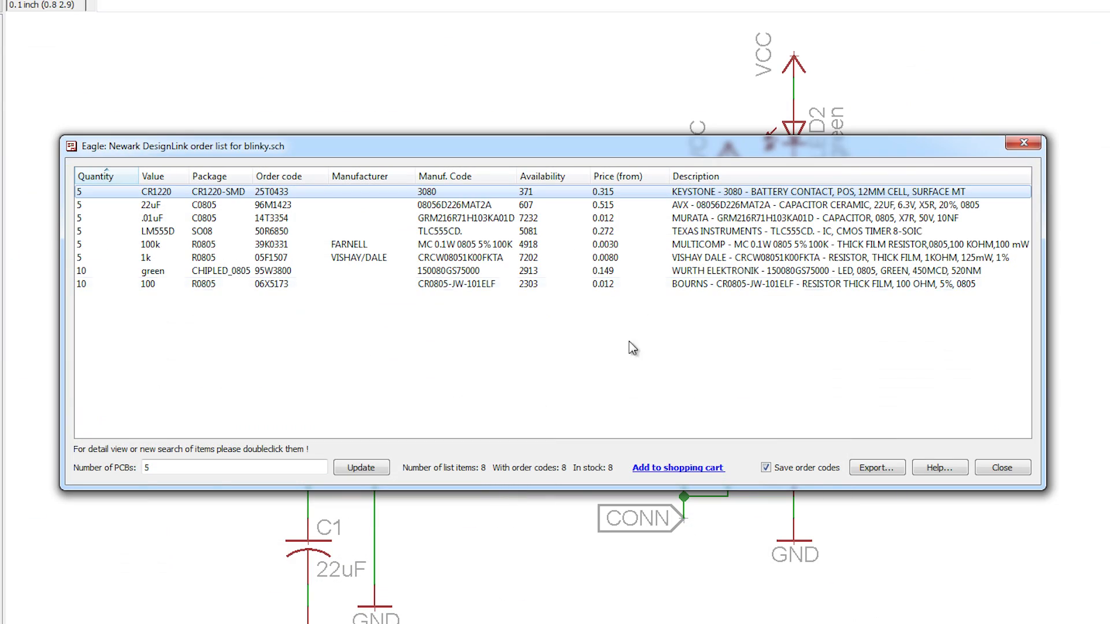
Step: Bring up the 03 PCB folder over the order list, and widen the order list's Manuf. Code column
{"action": "left_click", "coordinate": [210, 623]}
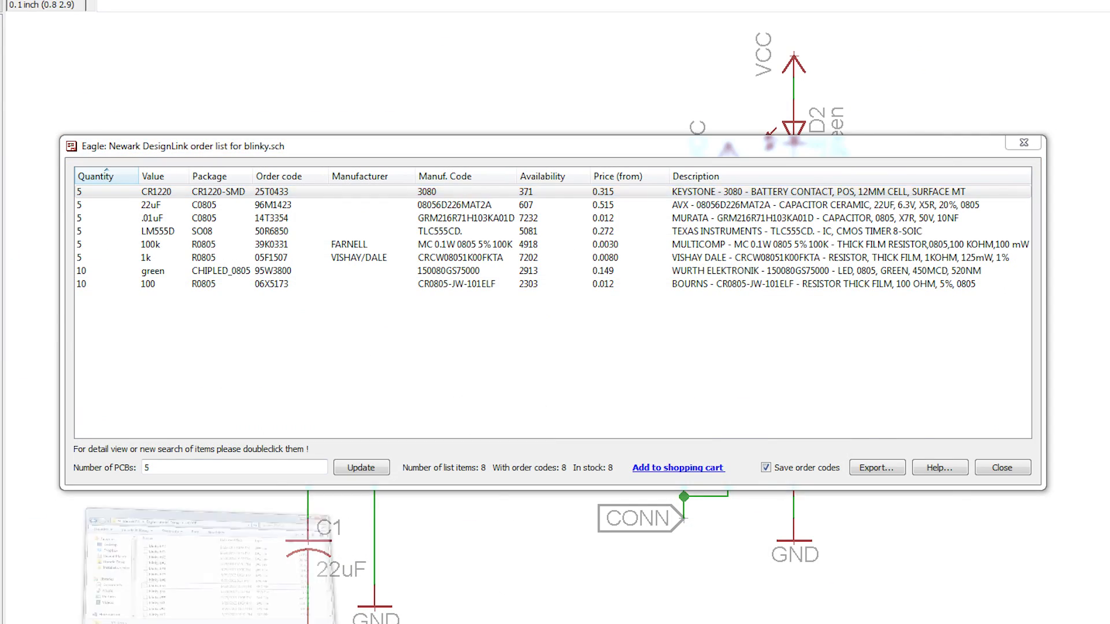
{"action": "left_click", "coordinate": [210, 578]}
{"action": "left_click_drag", "start_coordinate": [462, 177], "coordinate": [390, 343]}
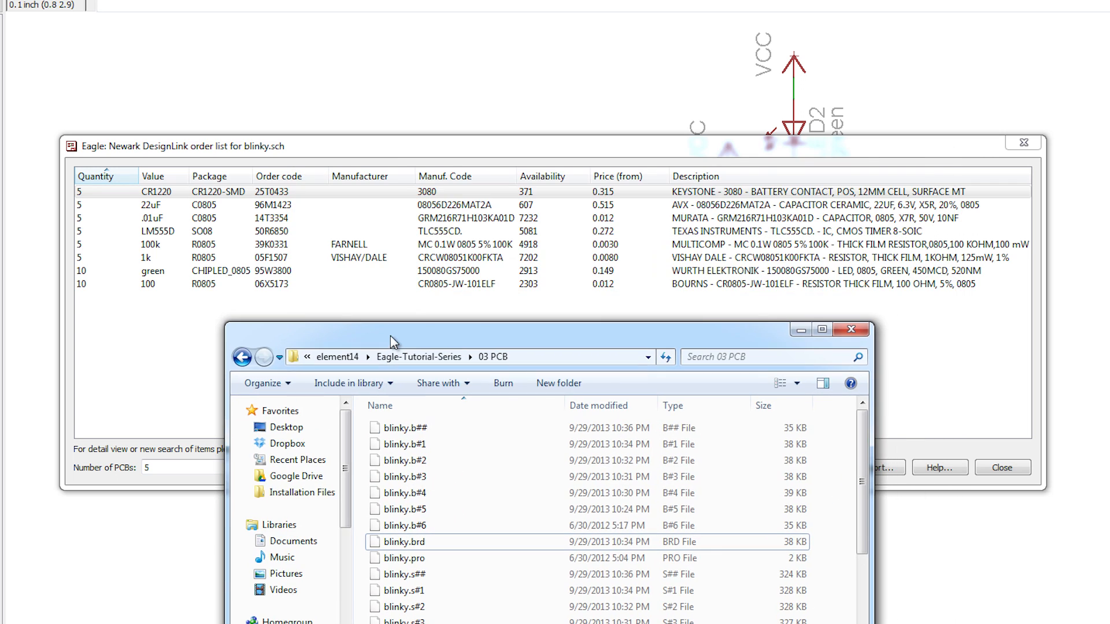
{"action": "left_click_drag", "start_coordinate": [517, 176], "coordinate": [565, 176]}
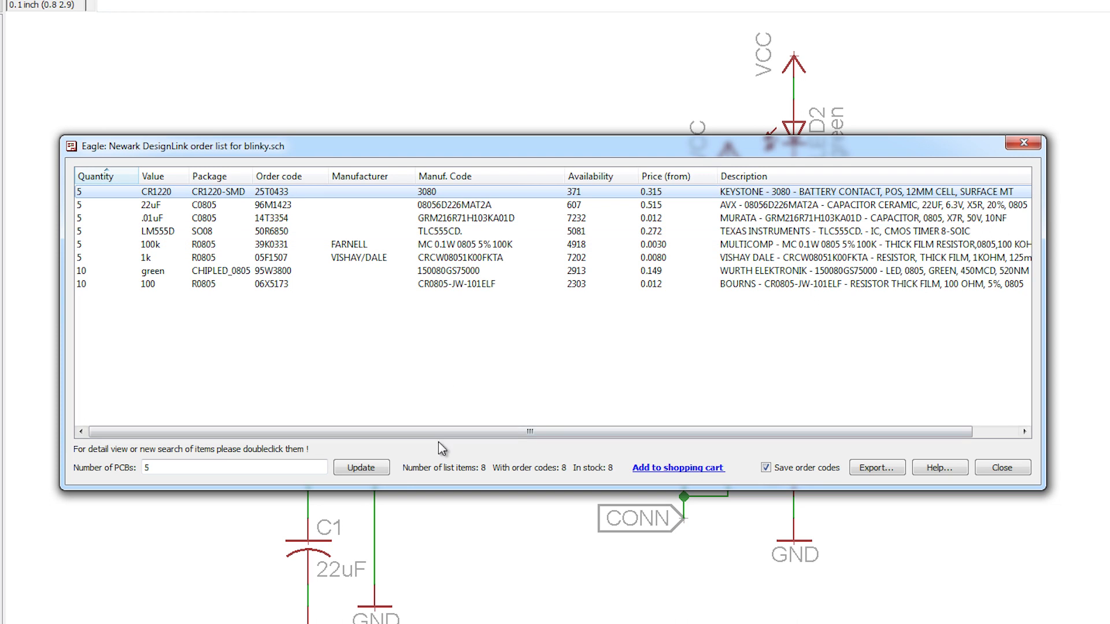
Step: Open blinky-order.txt from the 03 PCB folder, examine the exported part lines full screen, and minimize the folder window
{"action": "left_click", "coordinate": [306, 623]}
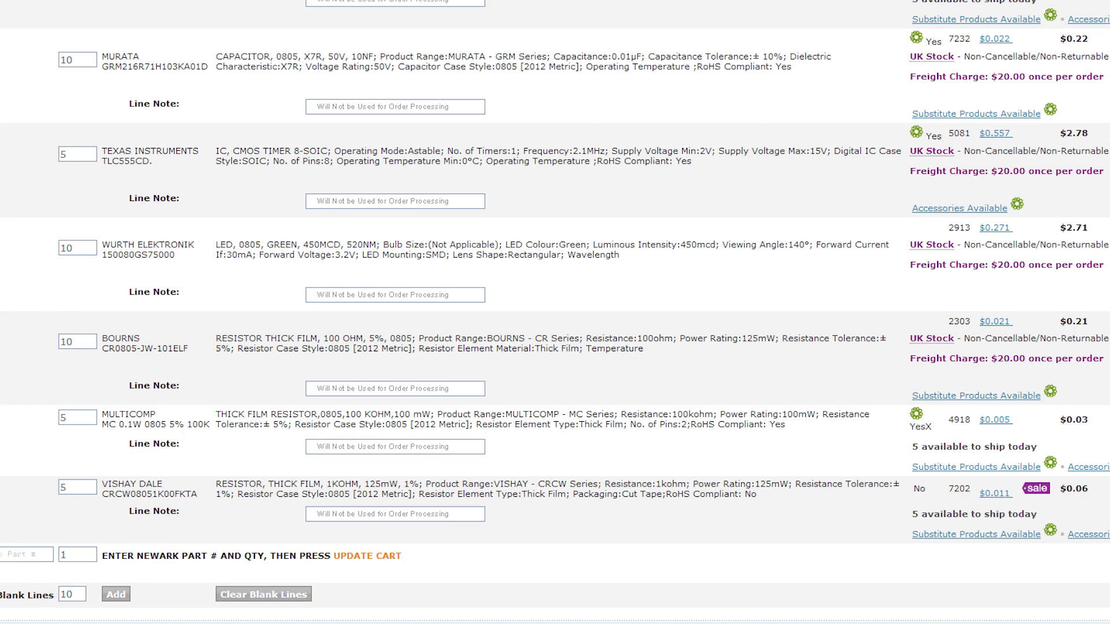
{"action": "left_click", "coordinate": [254, 623]}
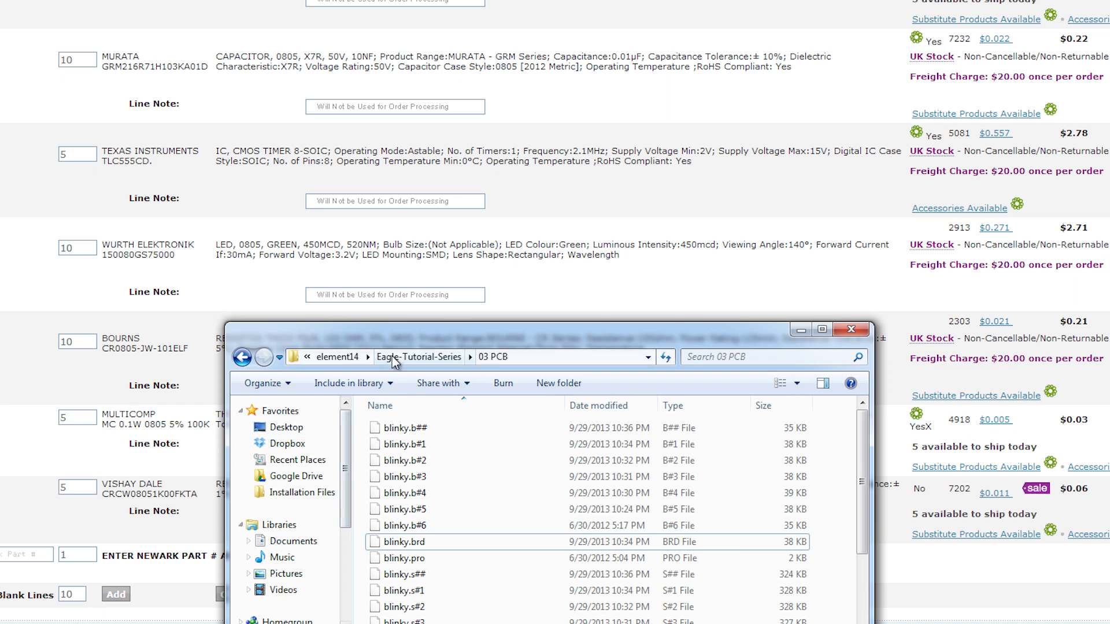
{"action": "left_click_drag", "start_coordinate": [399, 342], "coordinate": [407, 217]}
{"action": "scroll", "coordinate": [459, 428], "scroll_direction": "down", "scroll_amount": 2}
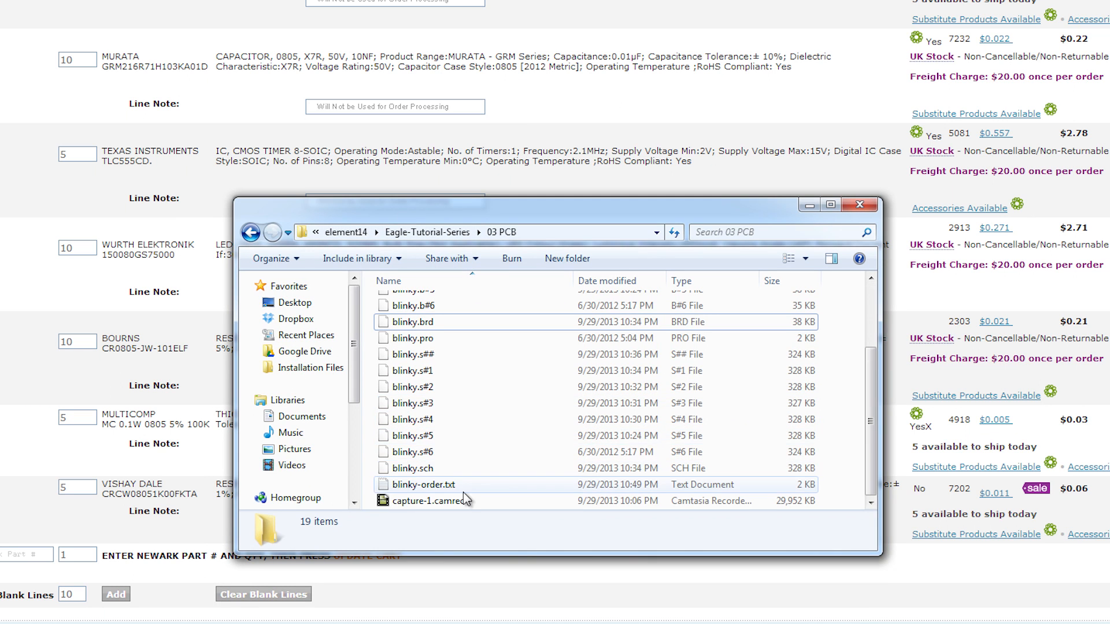
{"action": "double_click", "coordinate": [428, 485]}
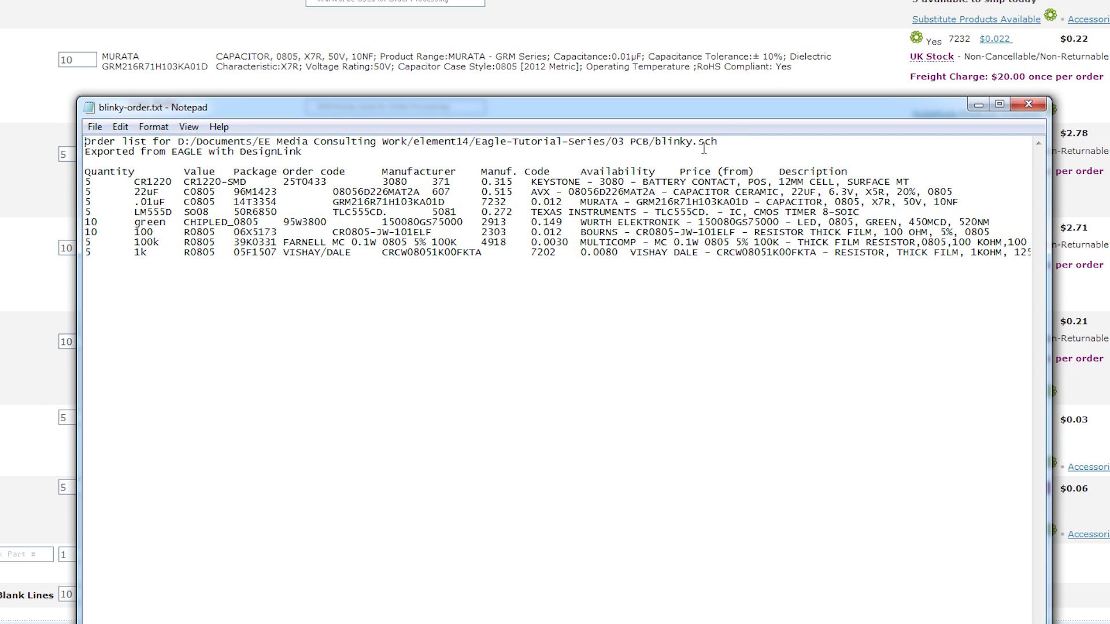
{"action": "double_click", "coordinate": [736, 116]}
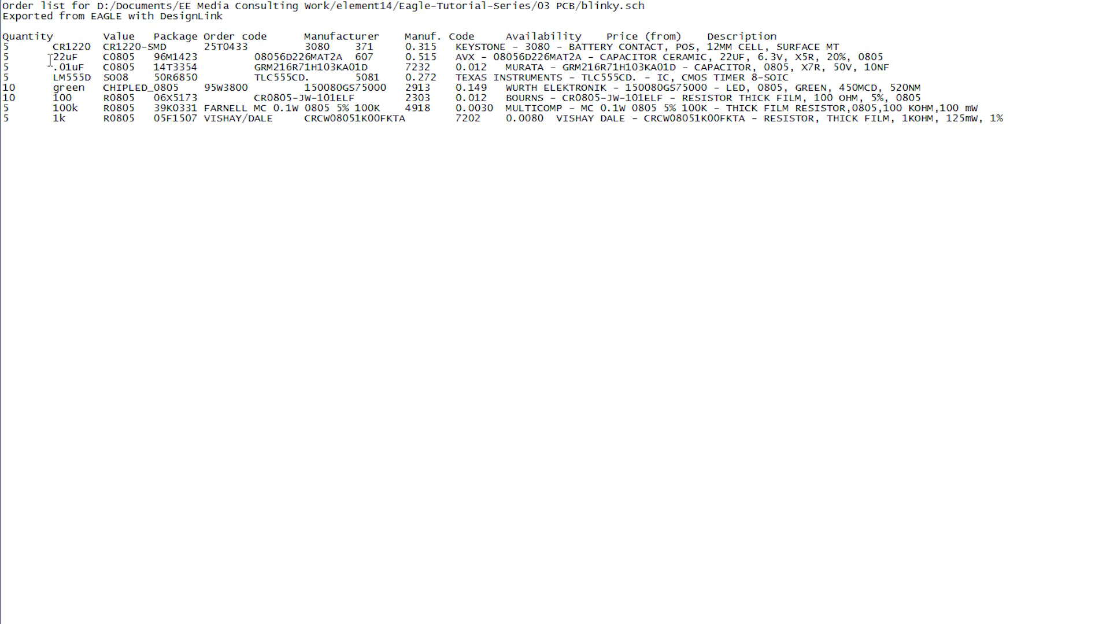
{"action": "left_click_drag", "start_coordinate": [54, 50], "coordinate": [675, 47]}
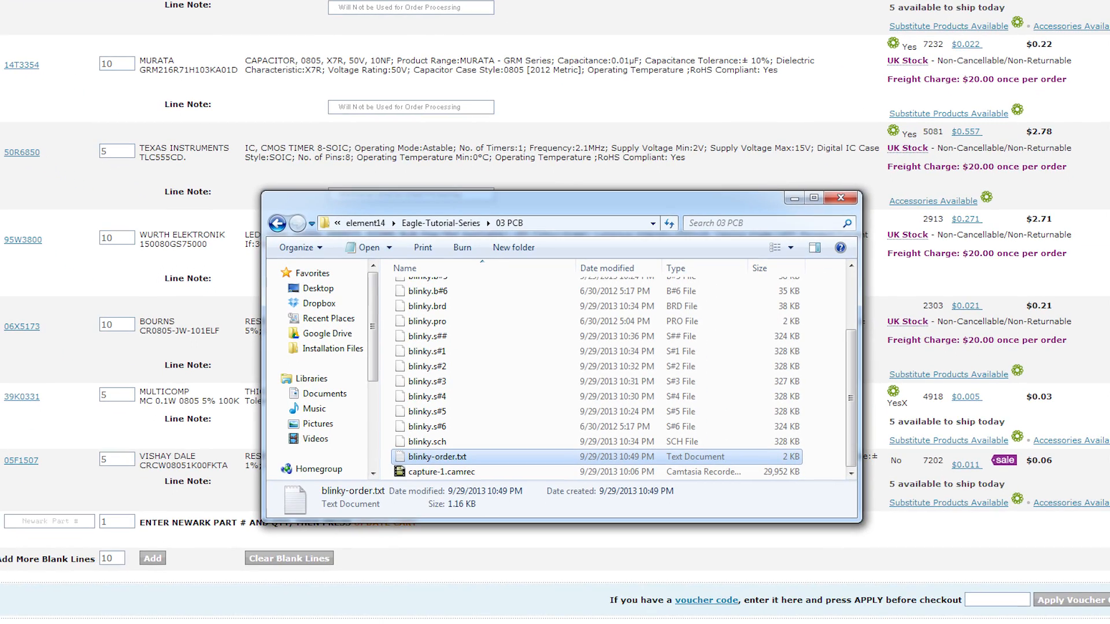
{"action": "left_click", "coordinate": [795, 199]}
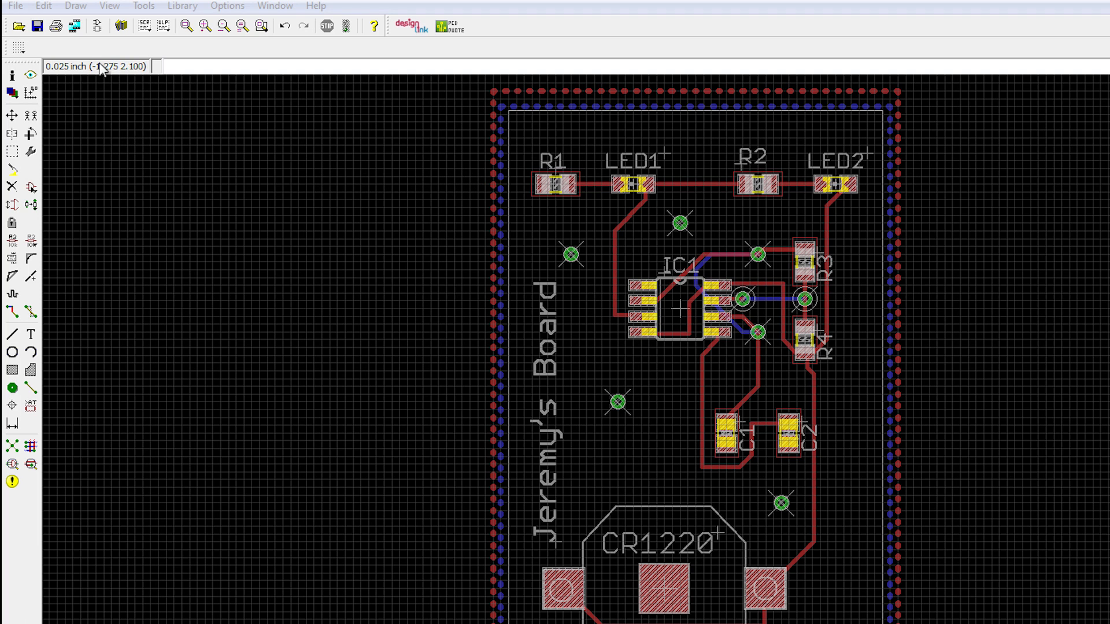
Step: View the blinky schematic, return to the board layout, and run Ratsnest to fill the copper pours
{"action": "left_click", "coordinate": [98, 26]}
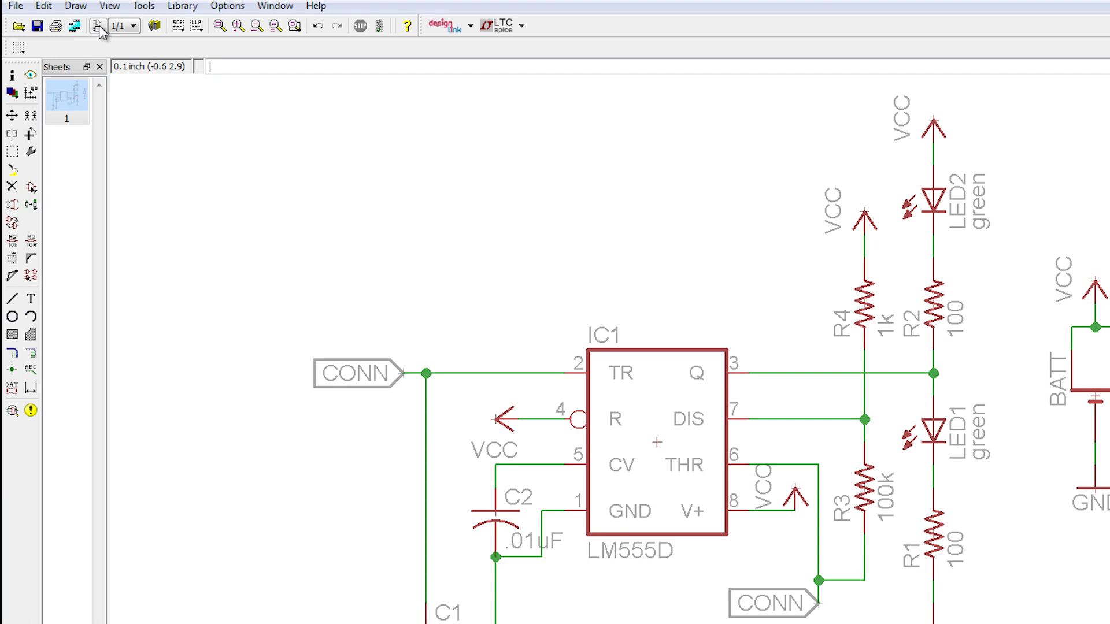
{"action": "left_click", "coordinate": [97, 26]}
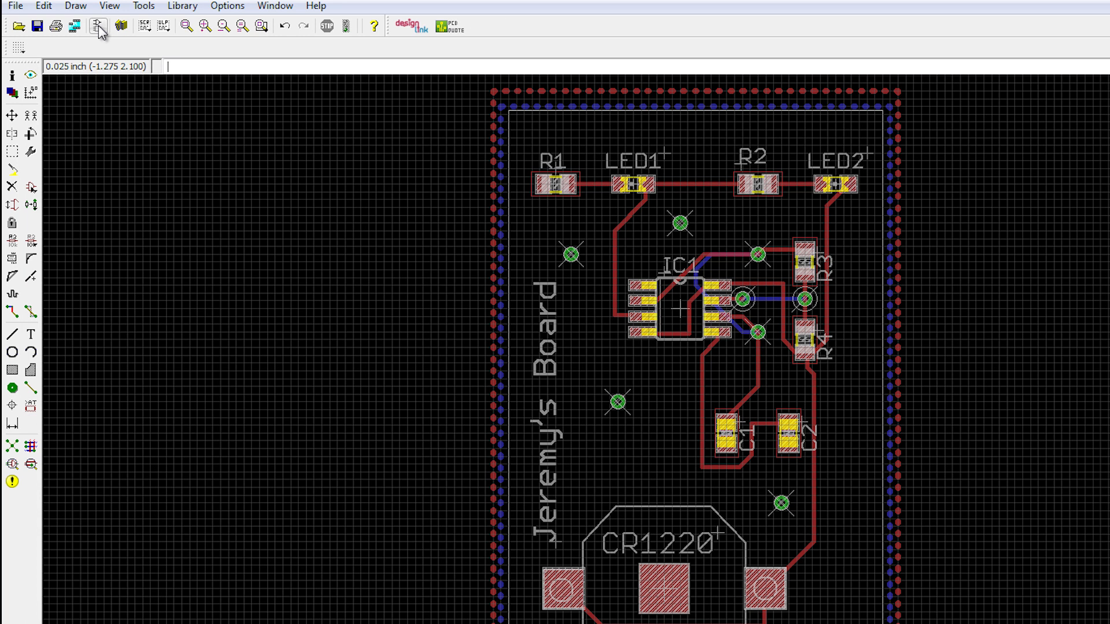
{"action": "left_click", "coordinate": [14, 447]}
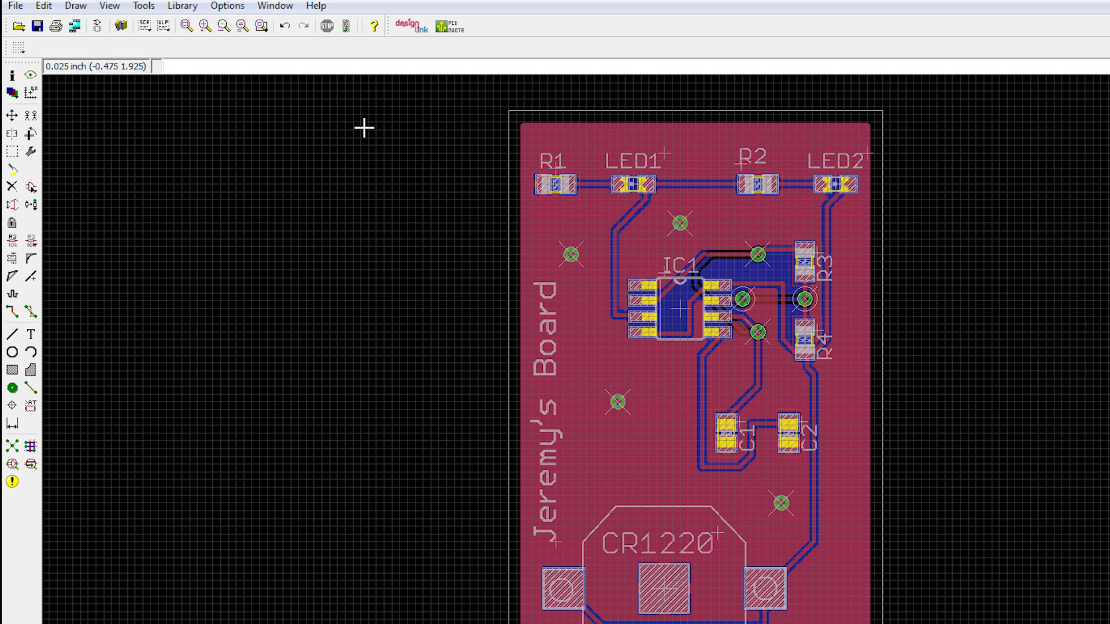
Step: Start the CAM Processor for the blinky board and load the job sfe-gerb274x-JEB.cam from the my_cam folder
{"action": "left_click", "coordinate": [75, 30]}
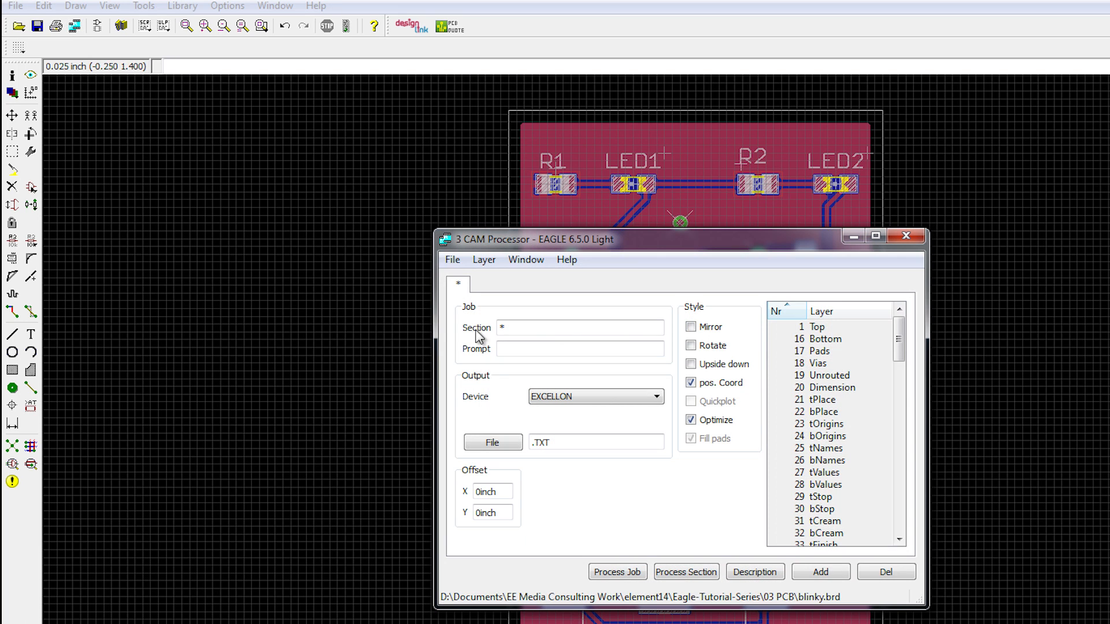
{"action": "left_click_drag", "start_coordinate": [483, 246], "coordinate": [483, 202]}
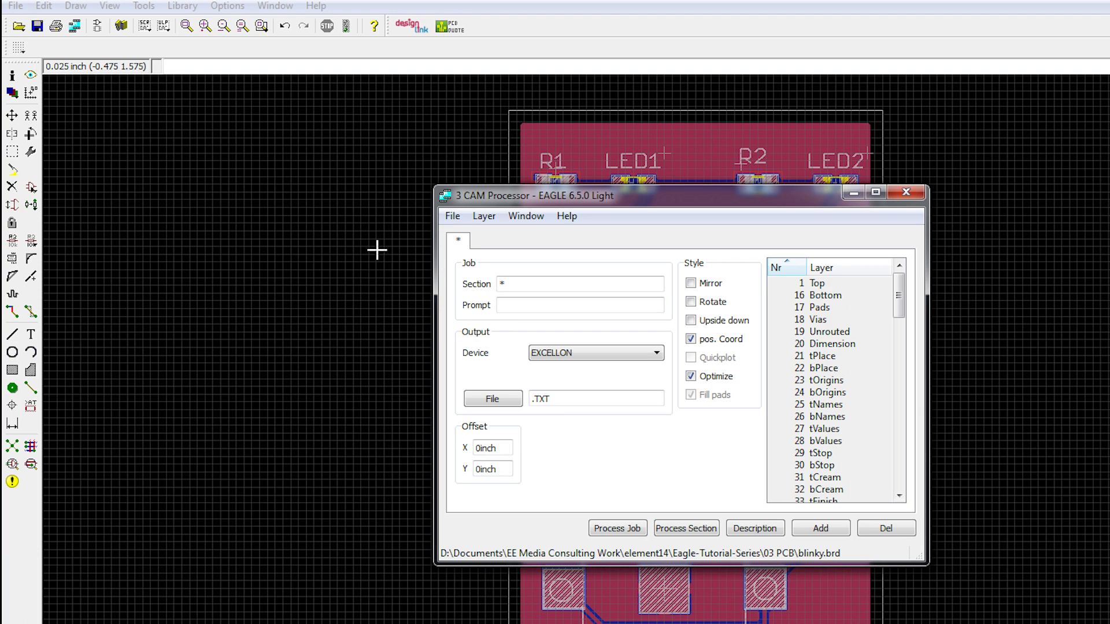
{"action": "left_click", "coordinate": [452, 217]}
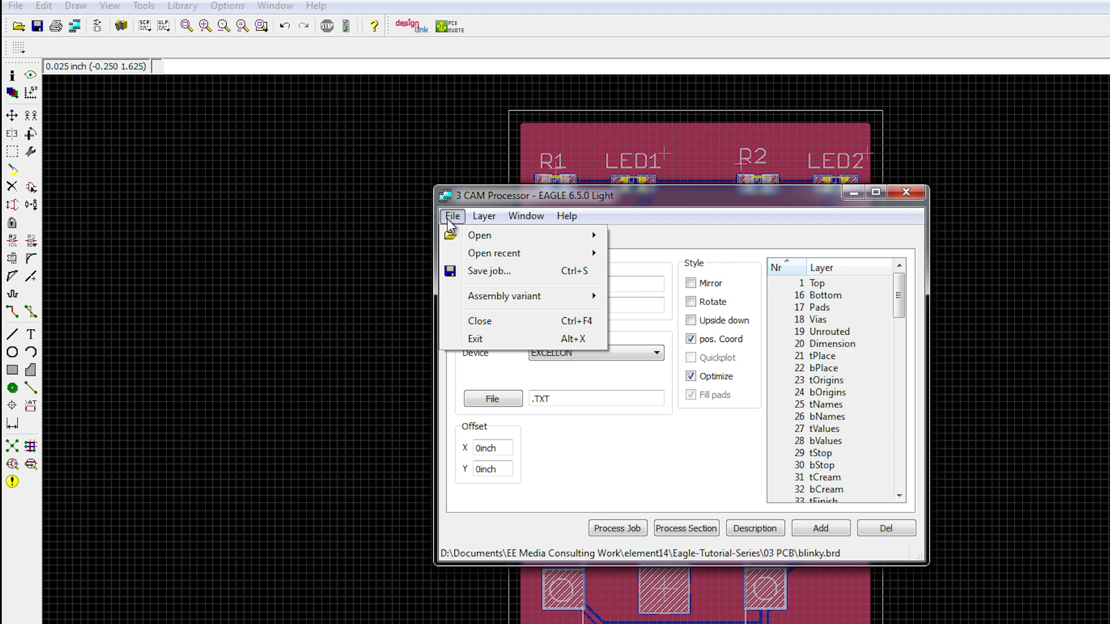
{"action": "mouse_move", "coordinate": [479, 237]}
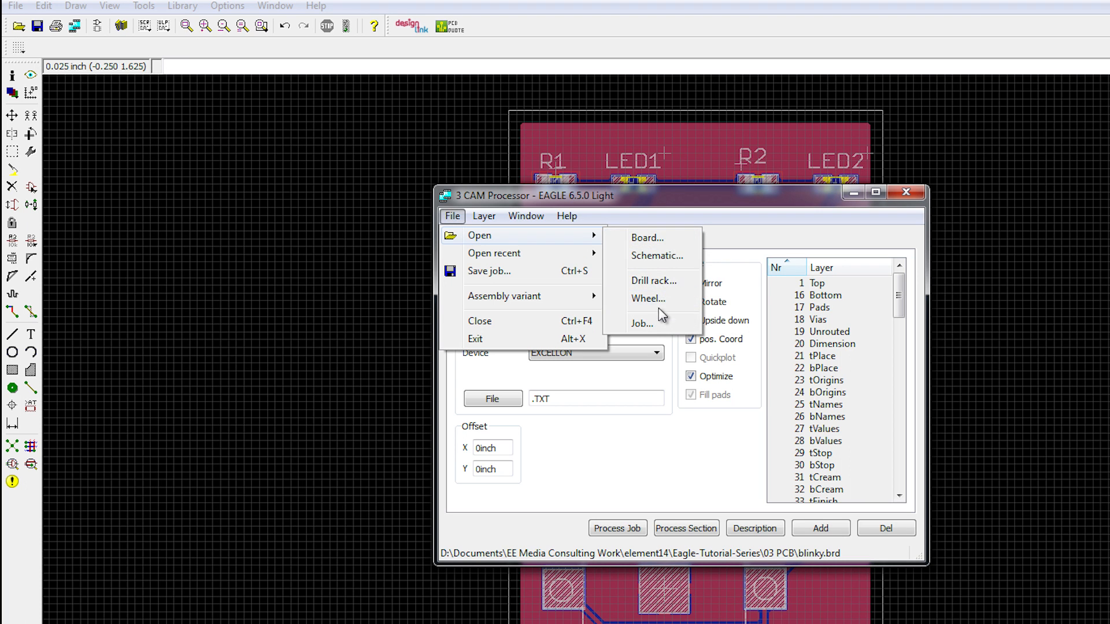
{"action": "left_click", "coordinate": [645, 323]}
{"action": "left_click_drag", "start_coordinate": [707, 227], "coordinate": [607, 256]}
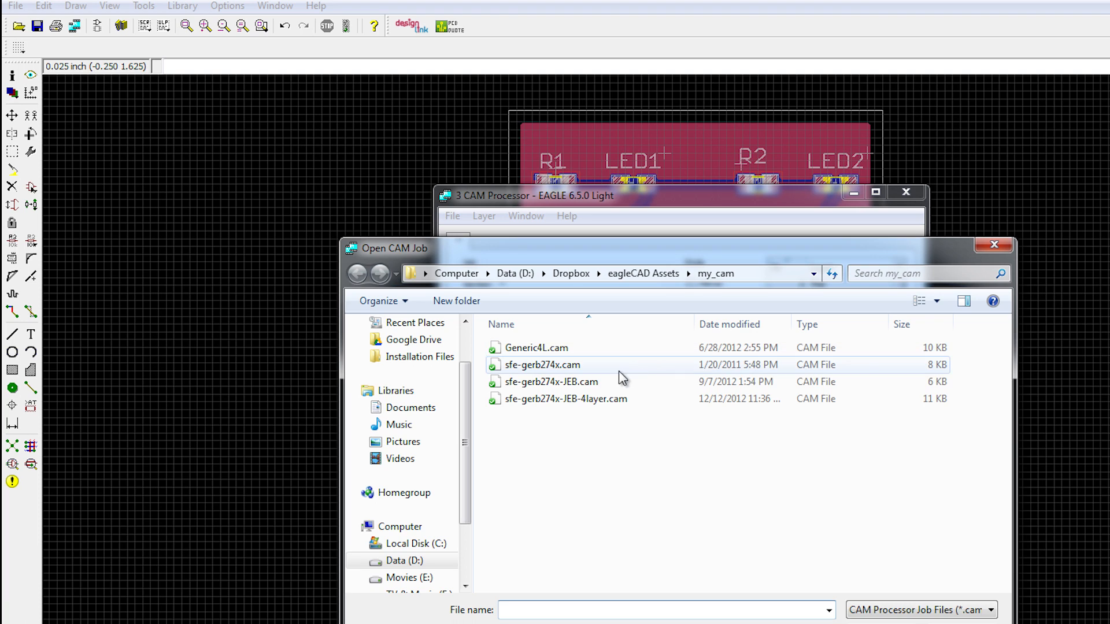
{"action": "left_click", "coordinate": [599, 386]}
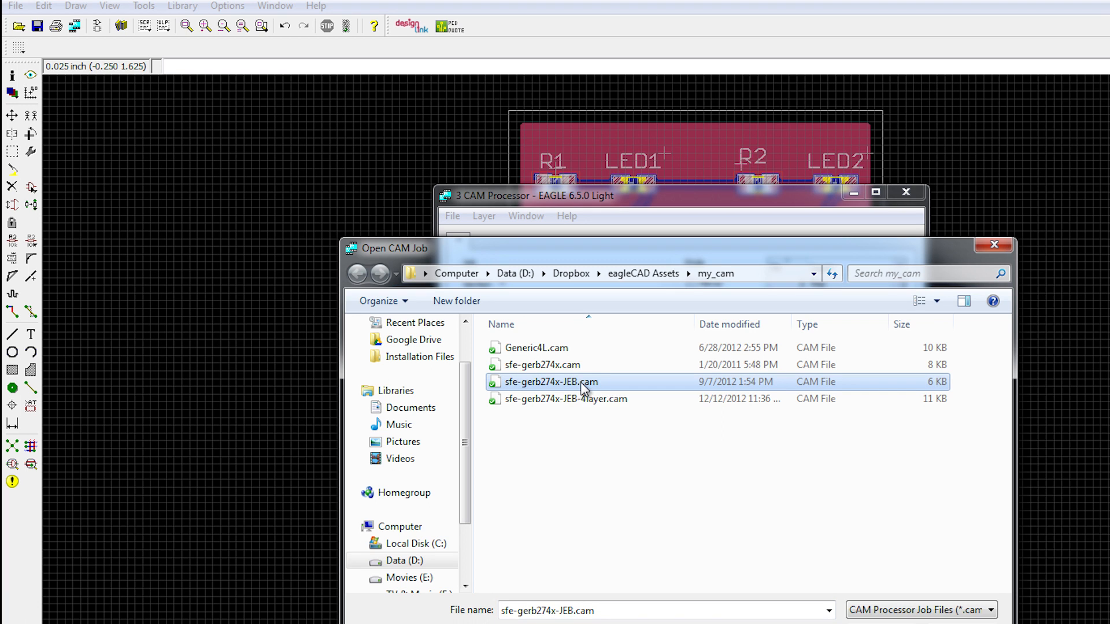
{"action": "double_click", "coordinate": [583, 387]}
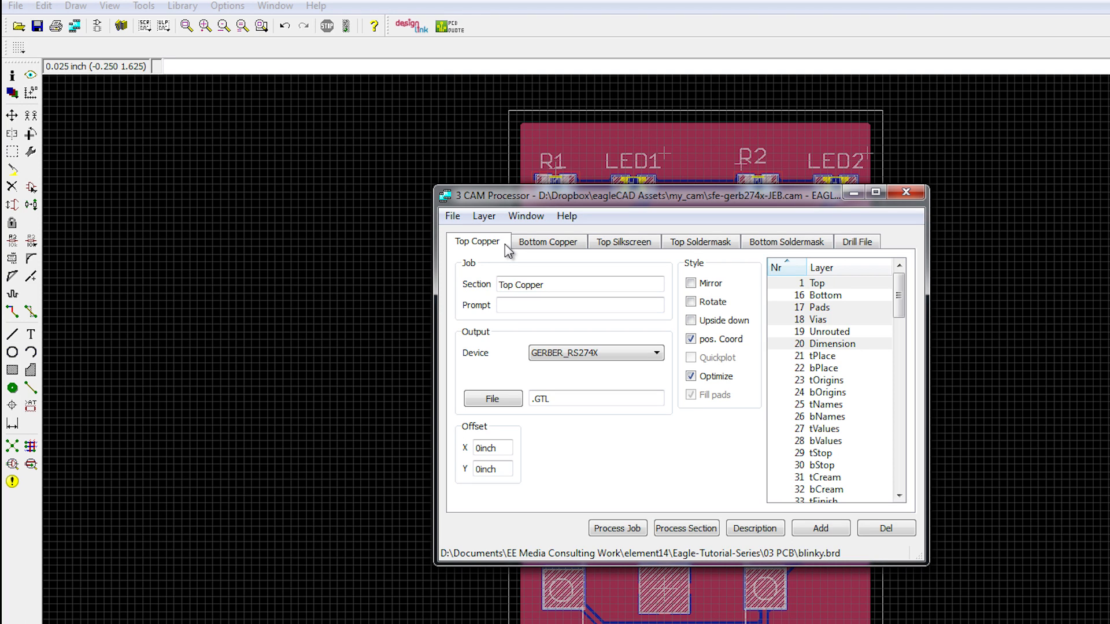
Step: Look through the CAM job's Bottom Copper, Top Silkscreen, Top Soldermask, Bottom Soldermask and Drill File sections, then uncover the board to compare
{"action": "left_click", "coordinate": [568, 242]}
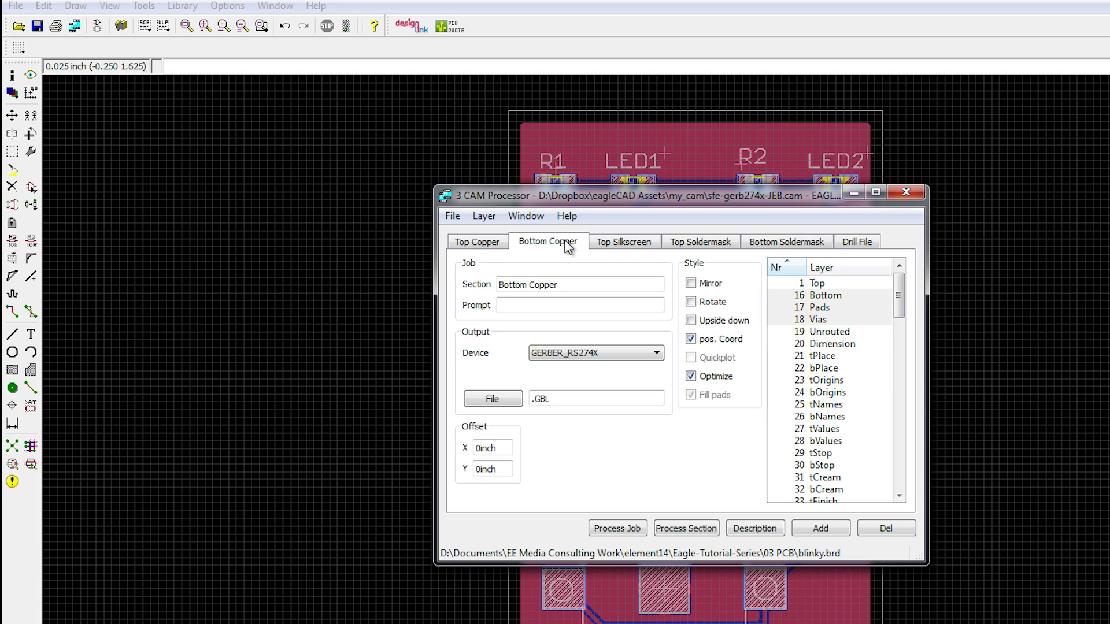
{"action": "left_click", "coordinate": [647, 244]}
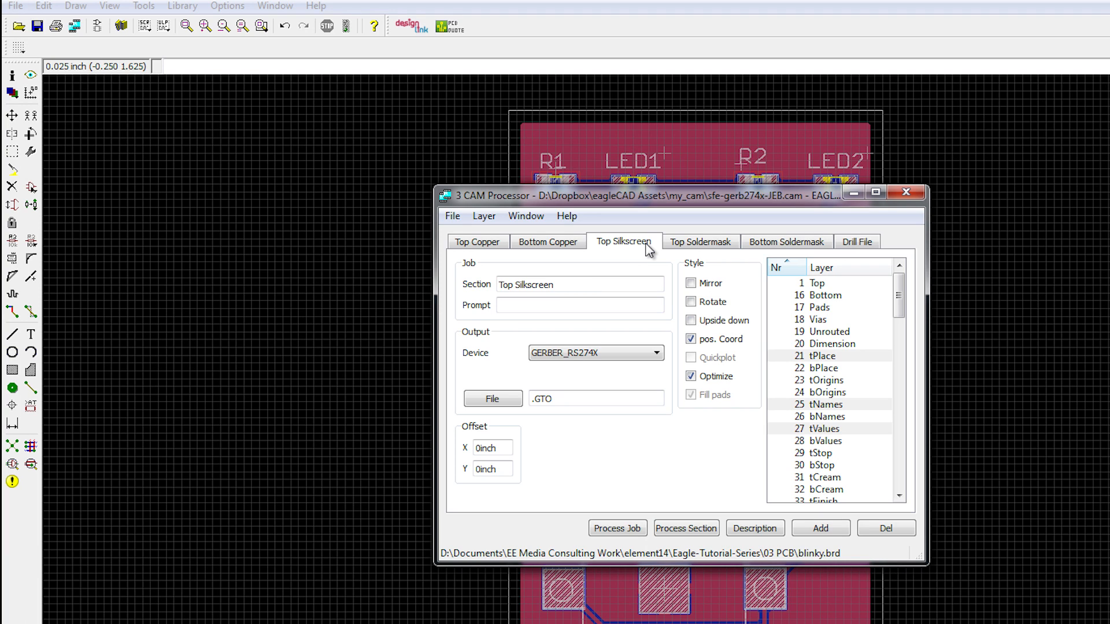
{"action": "left_click", "coordinate": [714, 248]}
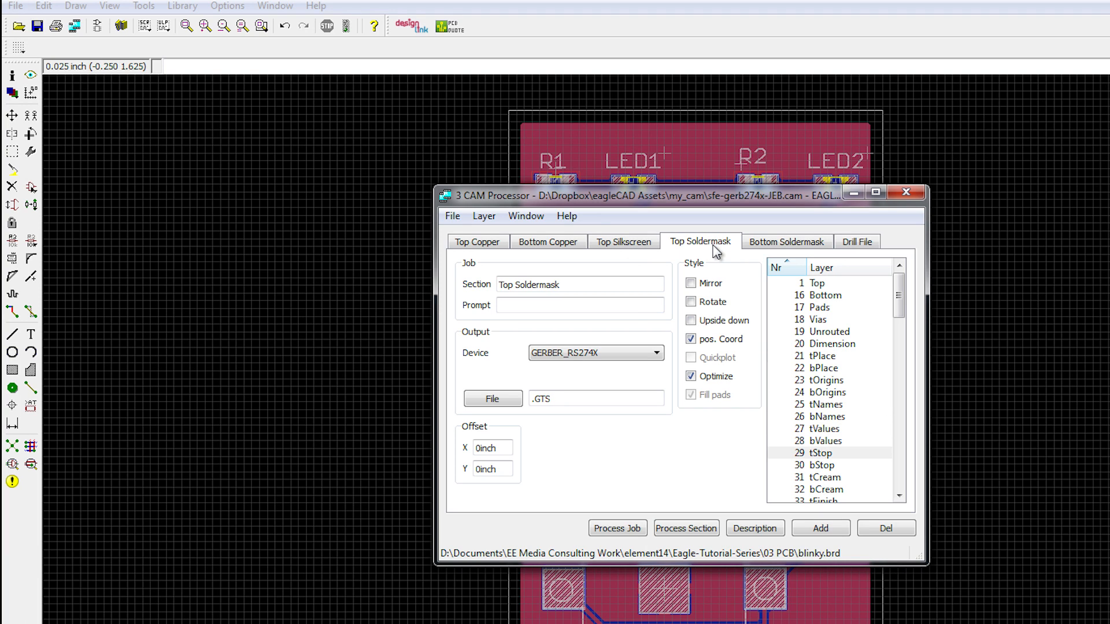
{"action": "left_click", "coordinate": [807, 245]}
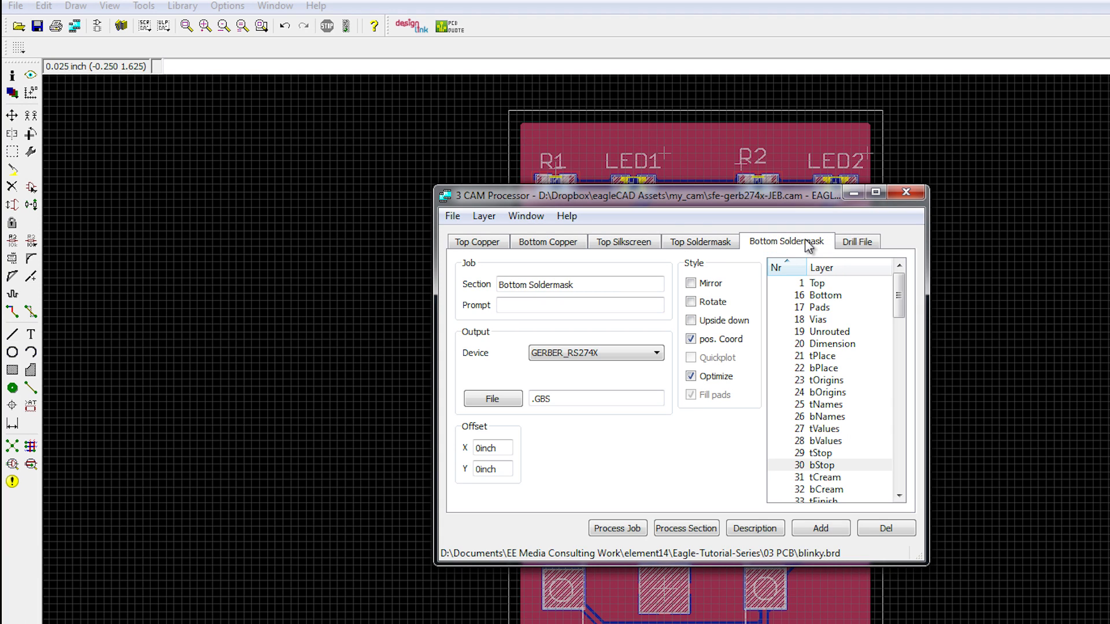
{"action": "left_click", "coordinate": [861, 246]}
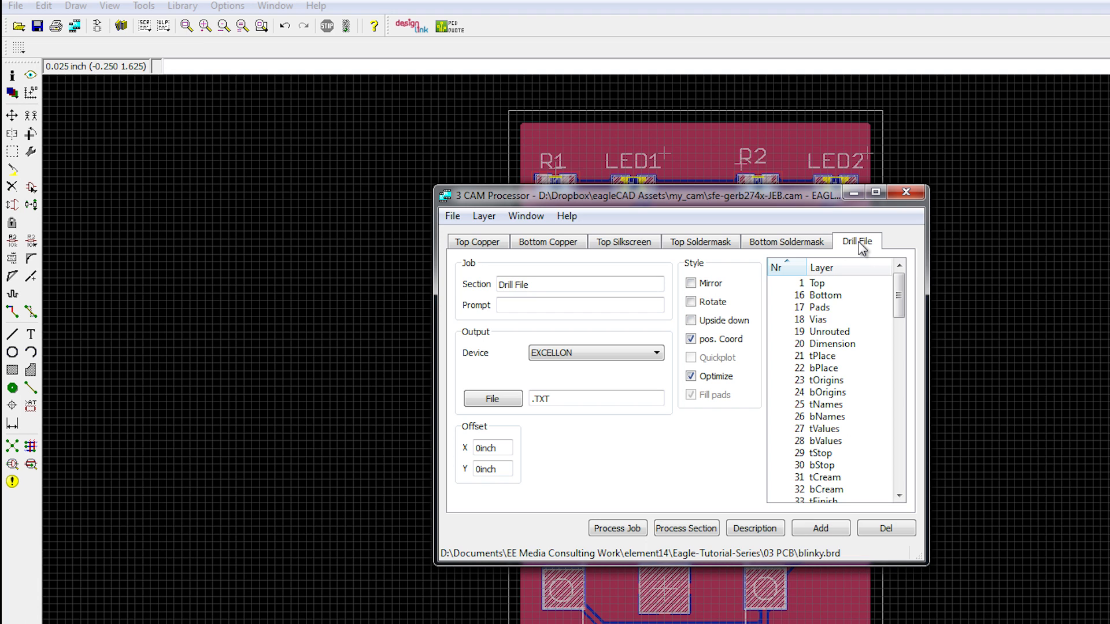
{"action": "left_click_drag", "start_coordinate": [834, 201], "coordinate": [1086, 198]}
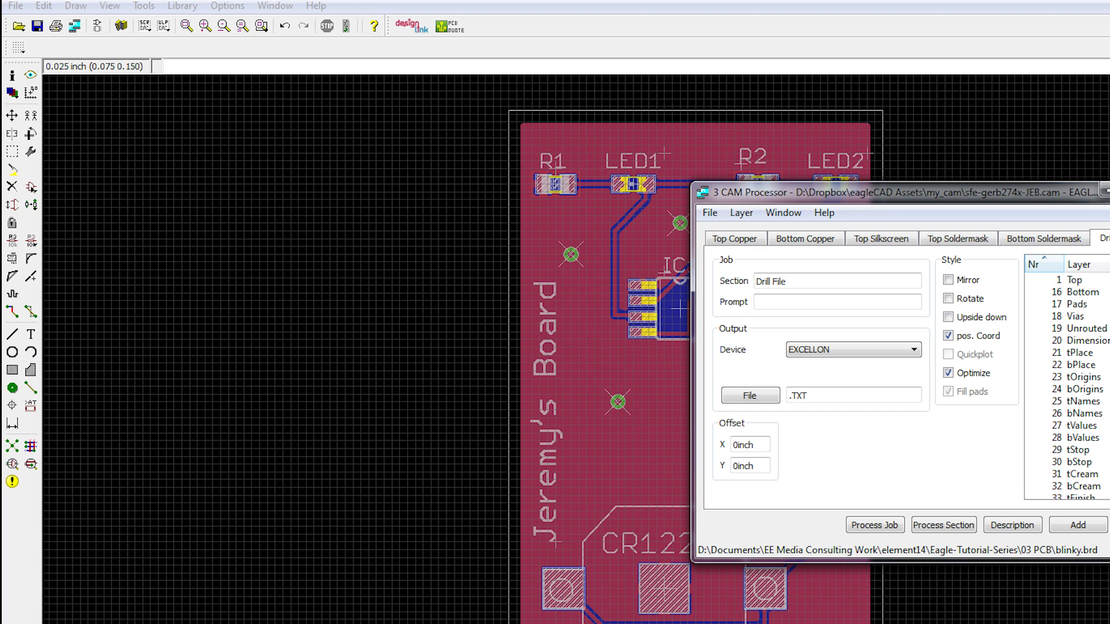
{"action": "left_click_drag", "start_coordinate": [925, 188], "coordinate": [718, 198]}
Step: Examine the Top Copper section's selected layers, output device choices and output file extension
{"action": "left_click", "coordinate": [528, 247]}
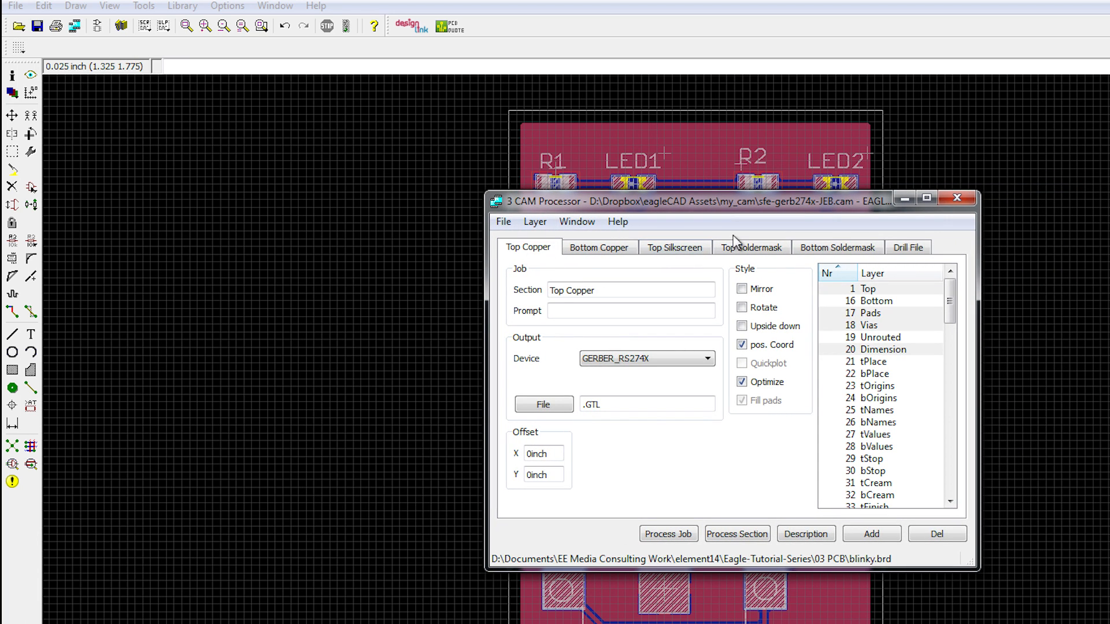
{"action": "mouse_move", "coordinate": [949, 284]}
{"action": "left_mouse_down"}
{"action": "mouse_move", "coordinate": [949, 296]}
{"action": "mouse_move", "coordinate": [949, 275]}
{"action": "left_mouse_up"}
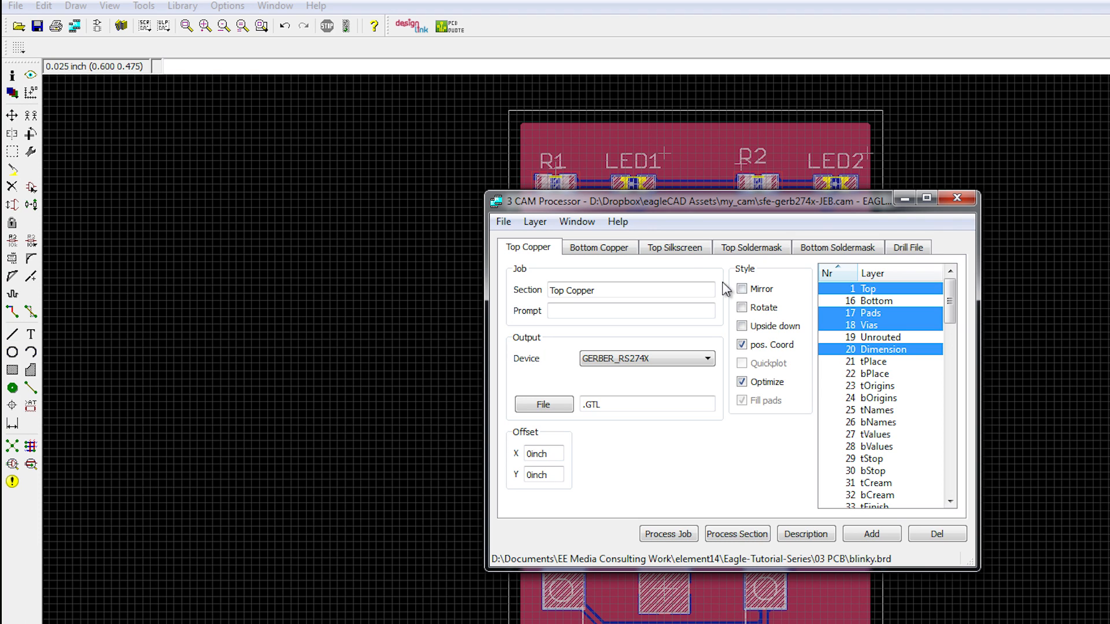
{"action": "left_click", "coordinate": [643, 367]}
{"action": "left_click", "coordinate": [647, 367]}
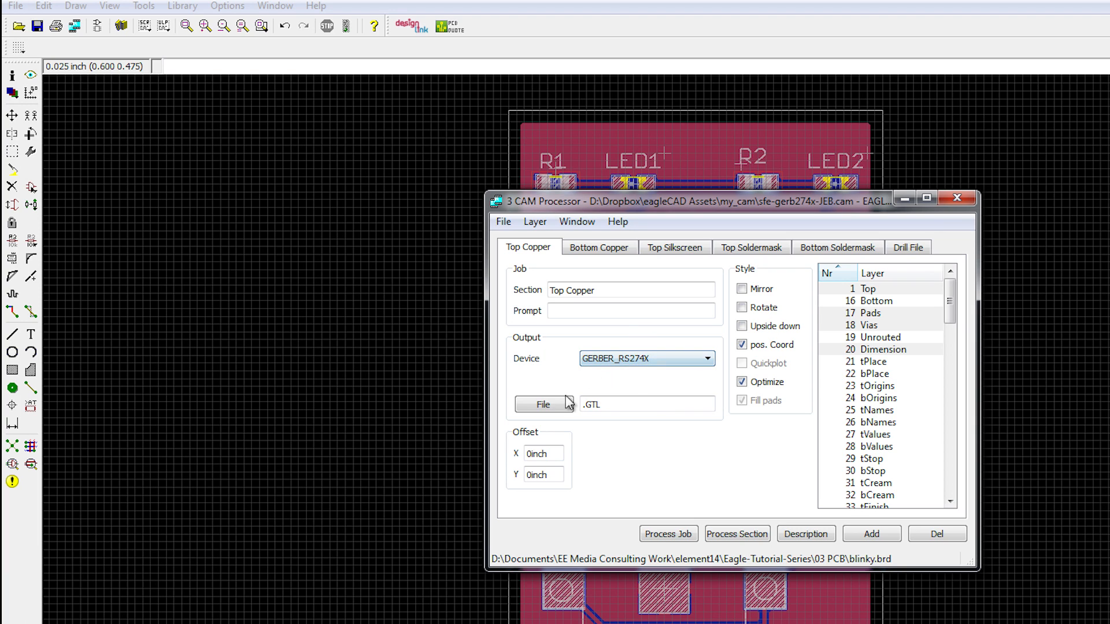
{"action": "left_click", "coordinate": [618, 404]}
Step: Examine the Bottom Copper and Top Silkscreen sections' selected layers and file extensions, moving the CAM Processor aside to compare with the board
{"action": "left_click", "coordinate": [599, 247]}
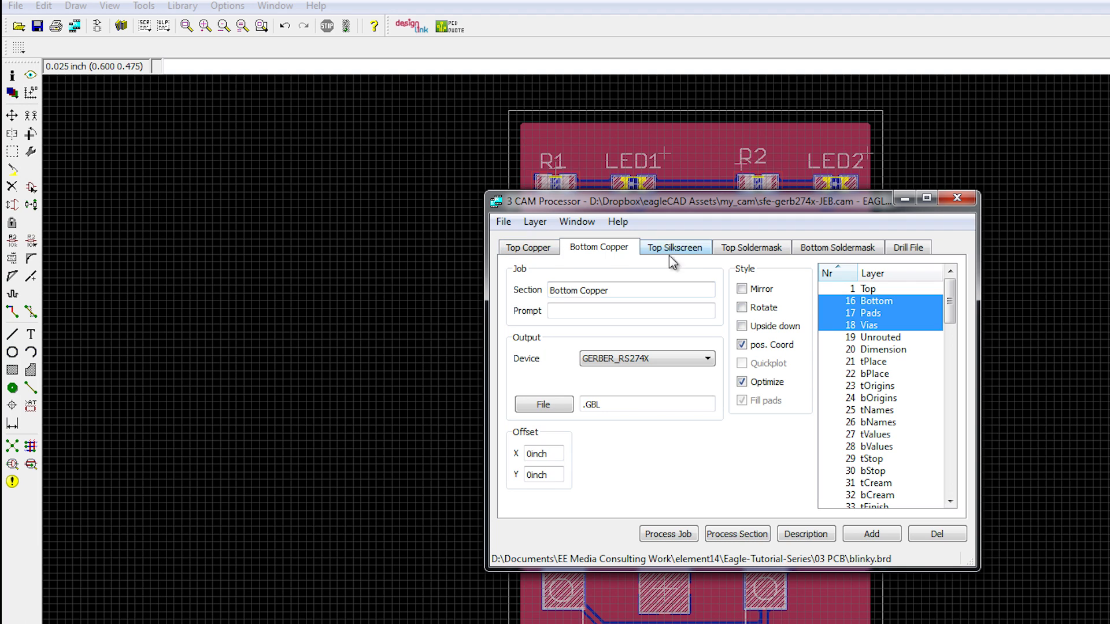
{"action": "left_click", "coordinate": [690, 249]}
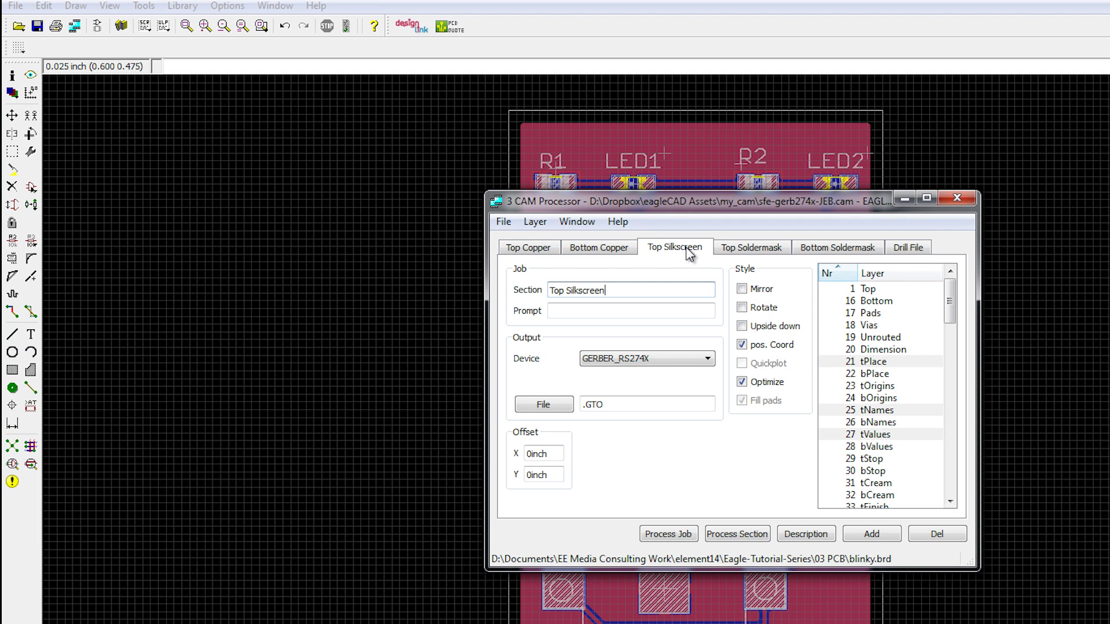
{"action": "left_click", "coordinate": [950, 292]}
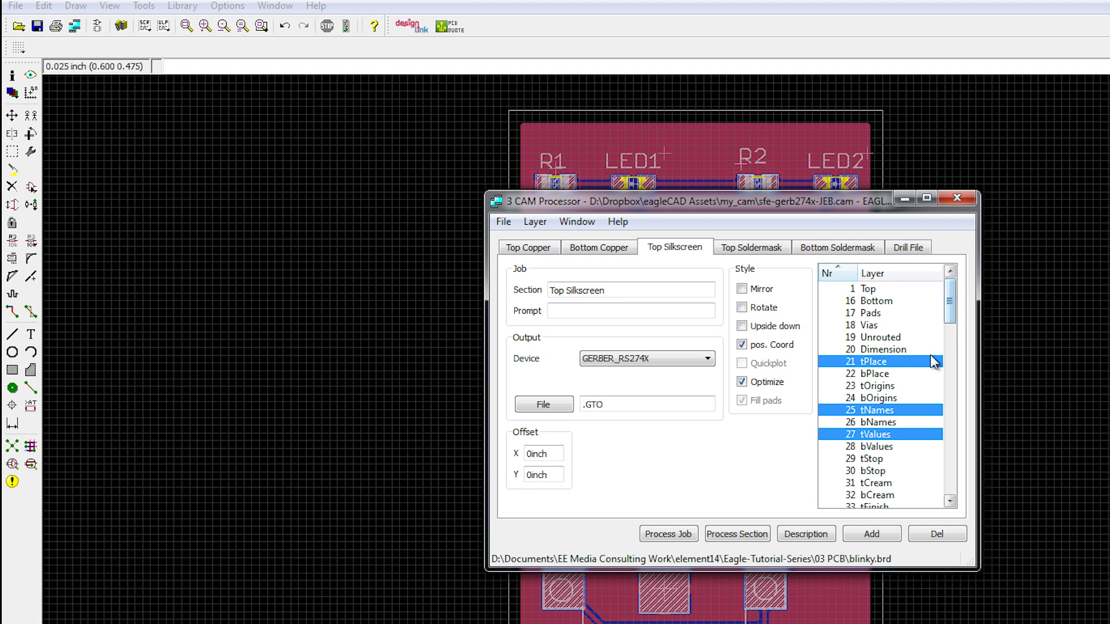
{"action": "left_click_drag", "start_coordinate": [847, 203], "coordinate": [1109, 231]}
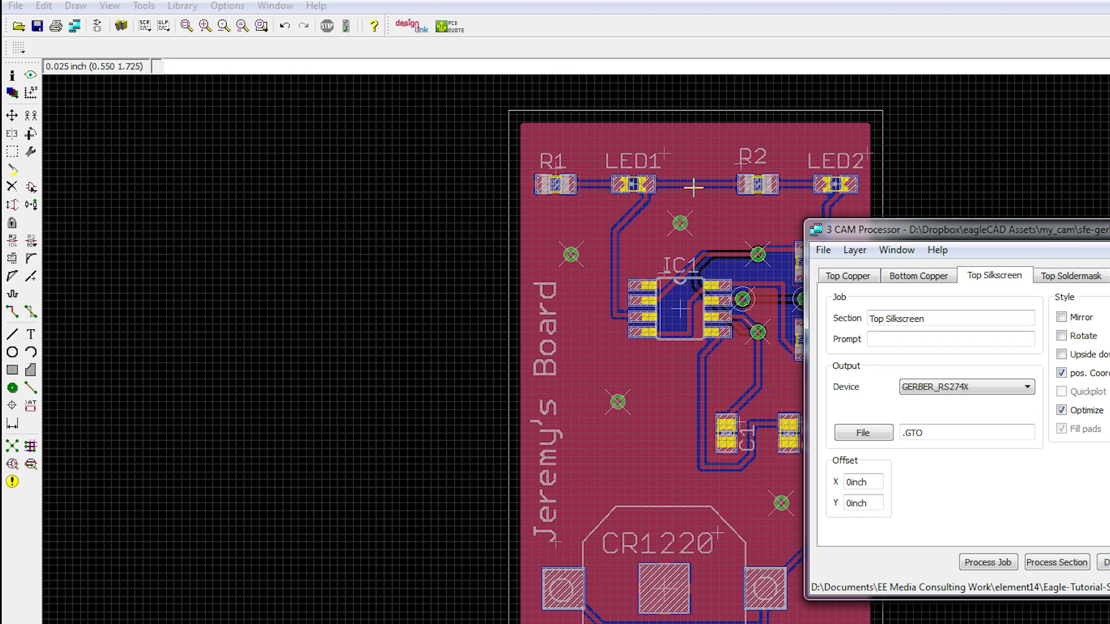
{"action": "left_click_drag", "start_coordinate": [1055, 234], "coordinate": [853, 232]}
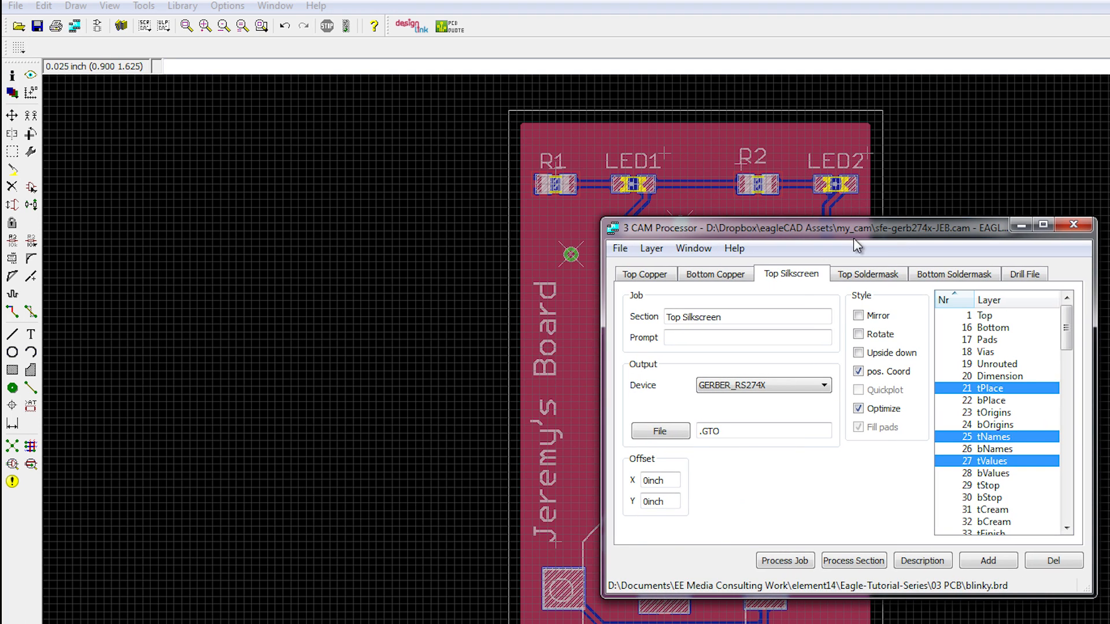
Step: Examine the selected layers, output device and file extension of the Top Soldermask, Bottom Soldermask and Drill File sections
{"action": "left_click", "coordinate": [860, 275]}
{"action": "scroll", "coordinate": [1069, 338], "scroll_direction": "down", "scroll_amount": 1}
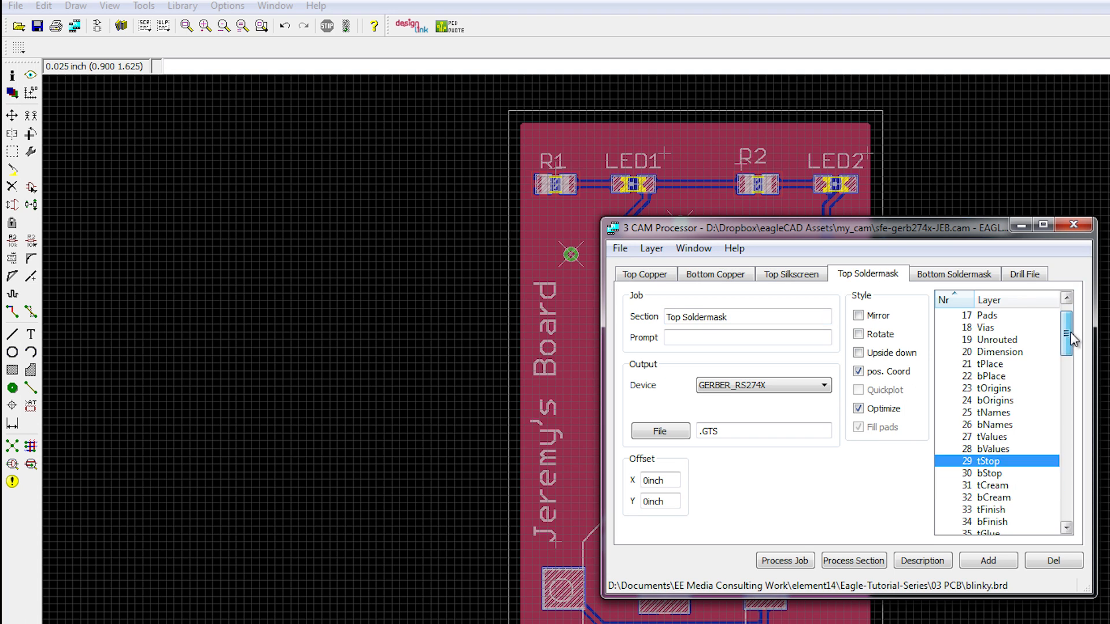
{"action": "mouse_move", "coordinate": [1070, 338]}
{"action": "left_mouse_down"}
{"action": "mouse_move", "coordinate": [1070, 497]}
{"action": "mouse_move", "coordinate": [1072, 317]}
{"action": "left_mouse_up"}
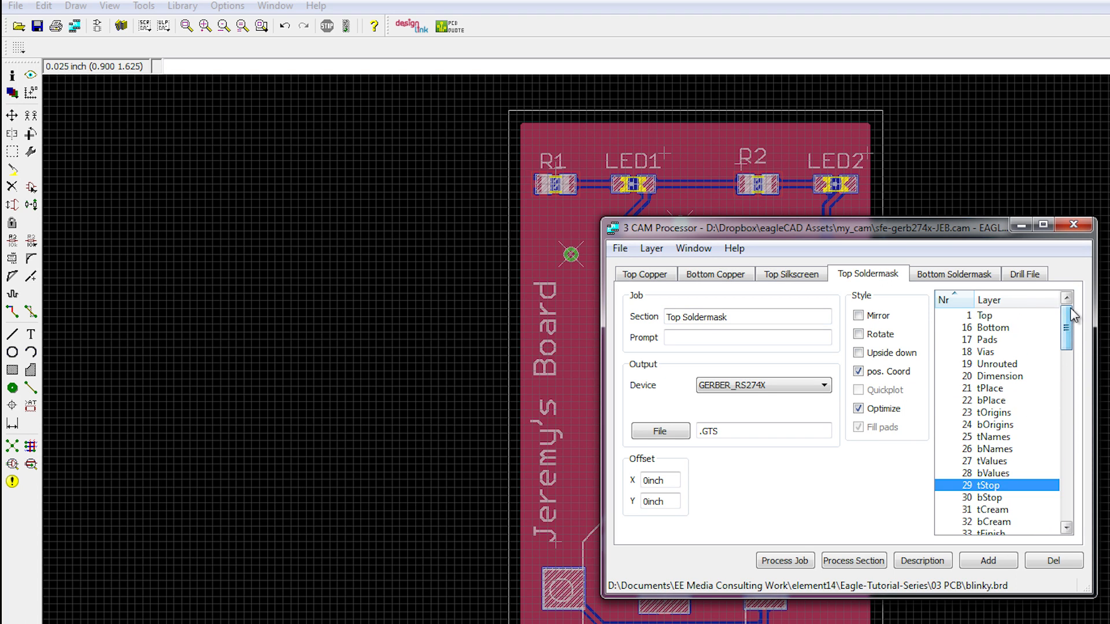
{"action": "left_click", "coordinate": [922, 278]}
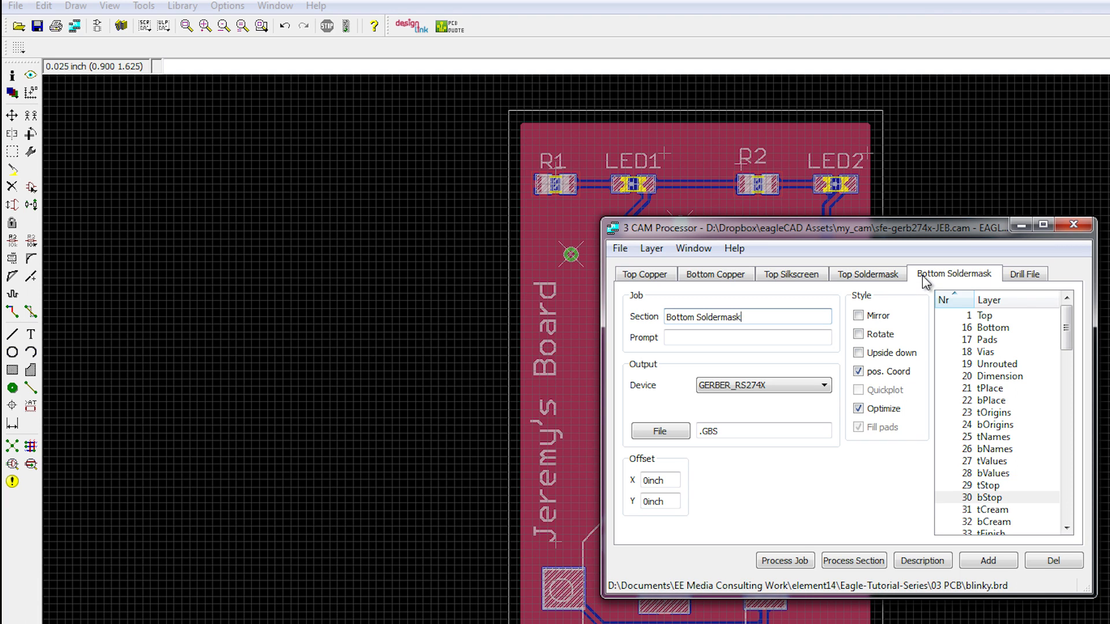
{"action": "left_click_drag", "start_coordinate": [1067, 320], "coordinate": [1072, 377]}
{"action": "left_click", "coordinate": [1040, 276]}
{"action": "left_click", "coordinate": [1017, 425]}
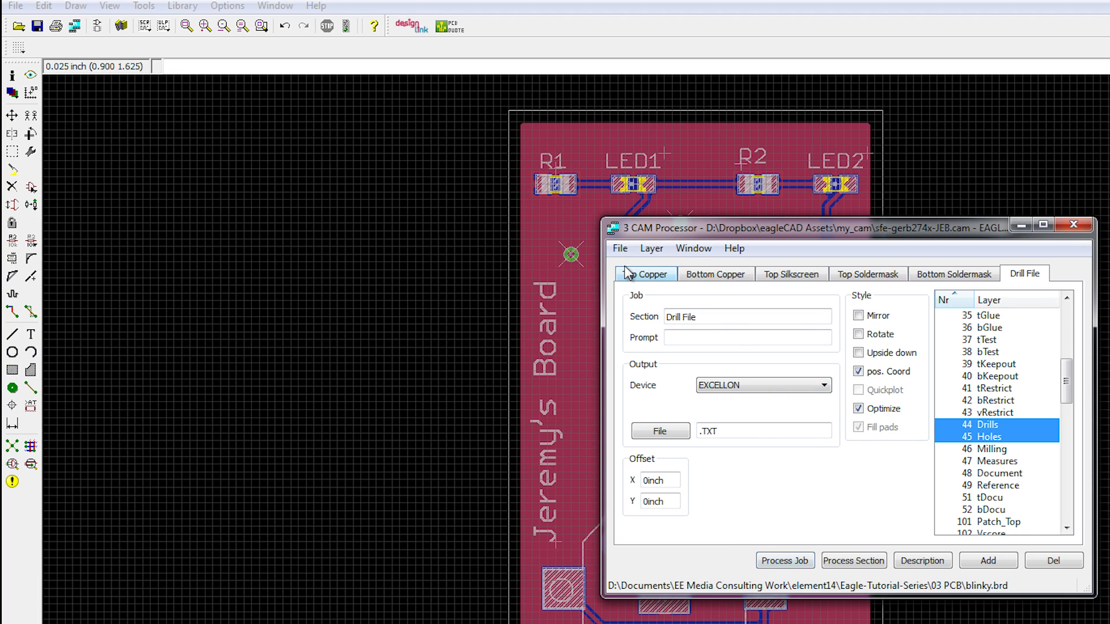
Step: Process the complete CAM job and show the generated files in the maximized 03 PCB project folder
{"action": "left_click", "coordinate": [776, 561]}
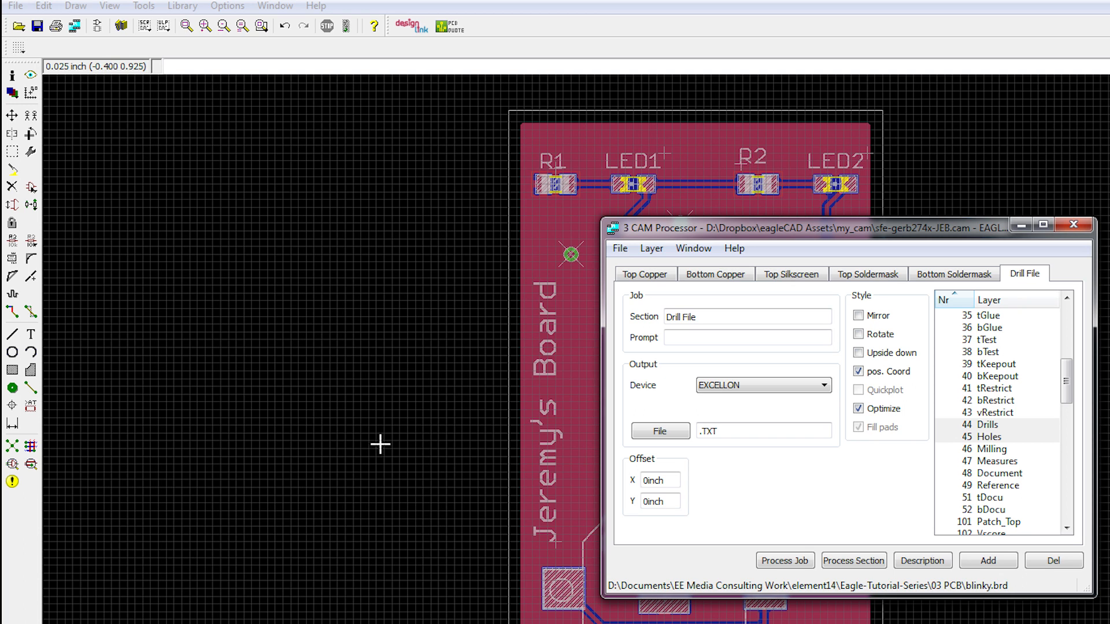
{"action": "left_click", "coordinate": [186, 623]}
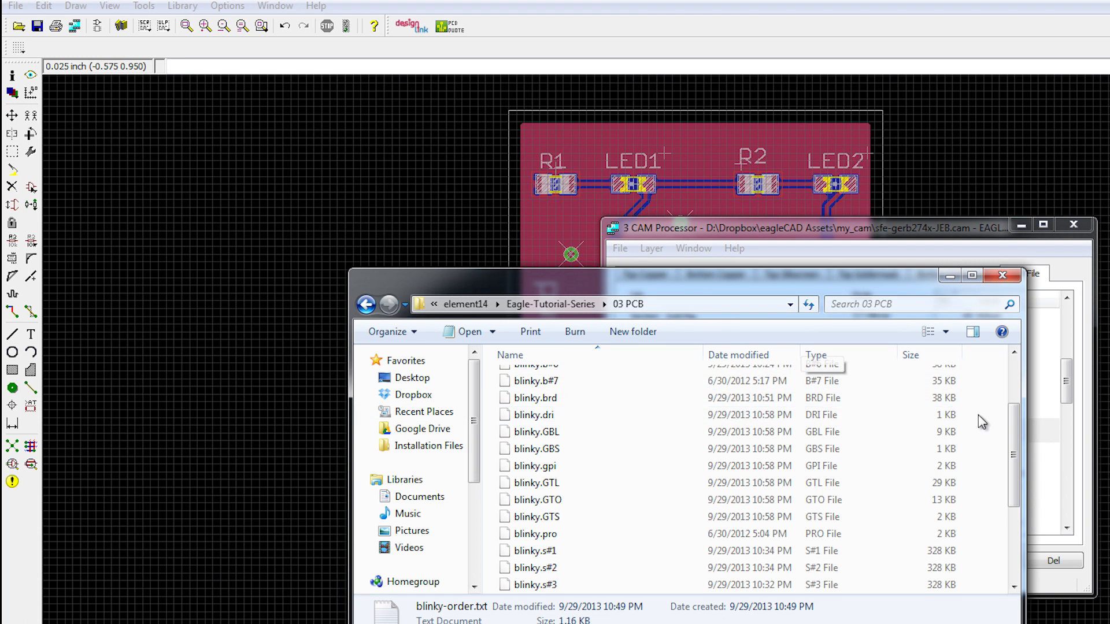
{"action": "left_click", "coordinate": [972, 276]}
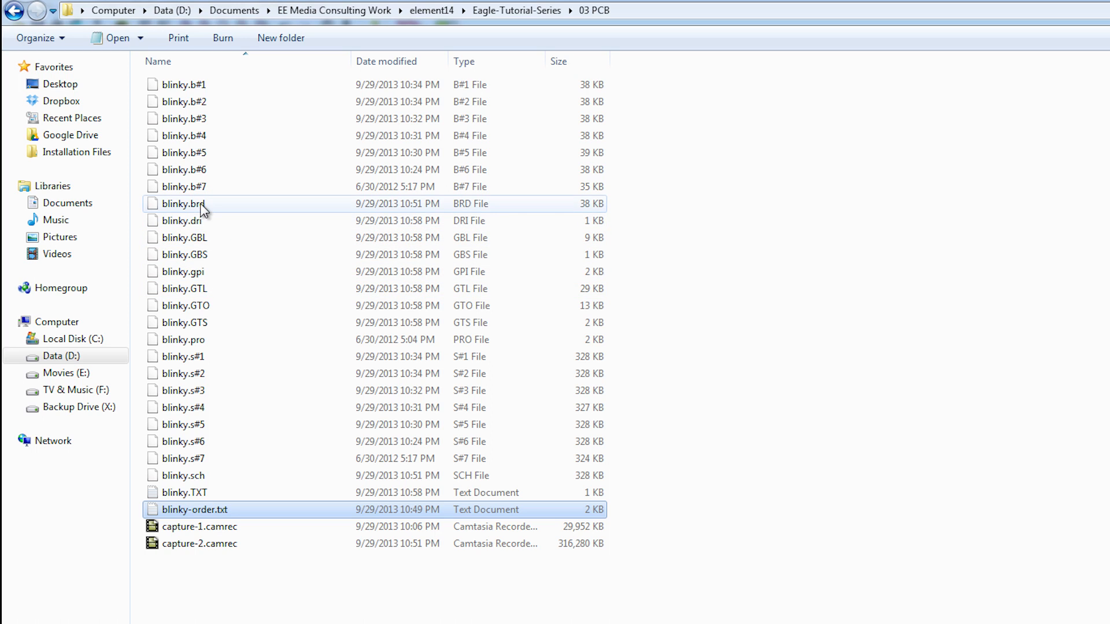
Step: Cut the fabrication files blinky.GBL, blinky.GBS, blinky.GTL, blinky.GTO, blinky.GTS and blinky.TXT from the 03 PCB folder
{"action": "left_click", "coordinate": [217, 238]}
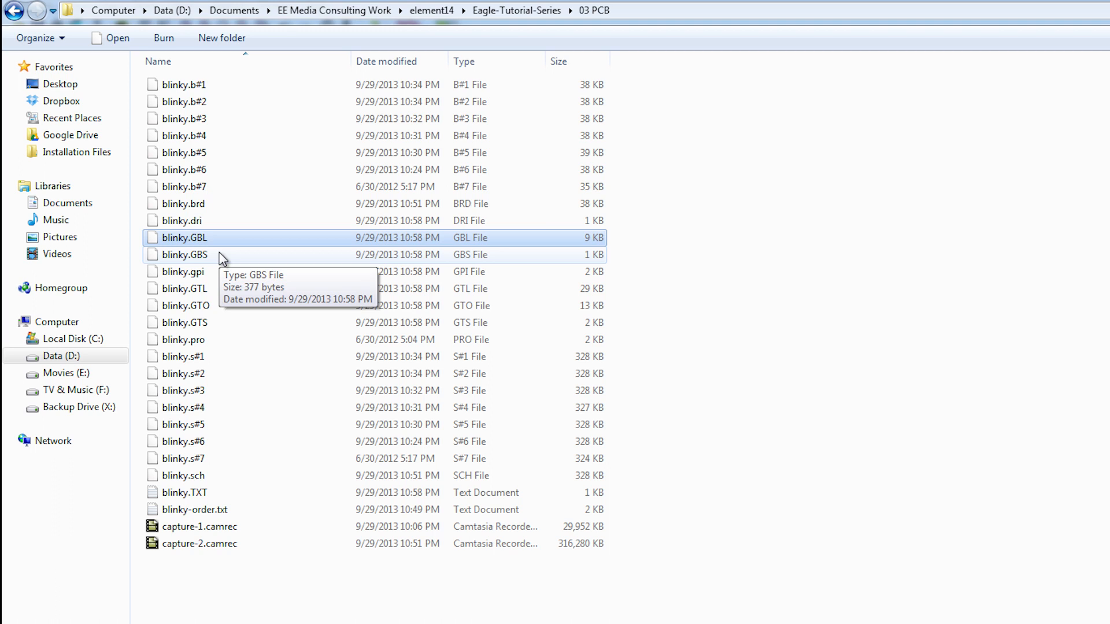
{"action": "left_click", "coordinate": [214, 255], "text": "ctrl"}
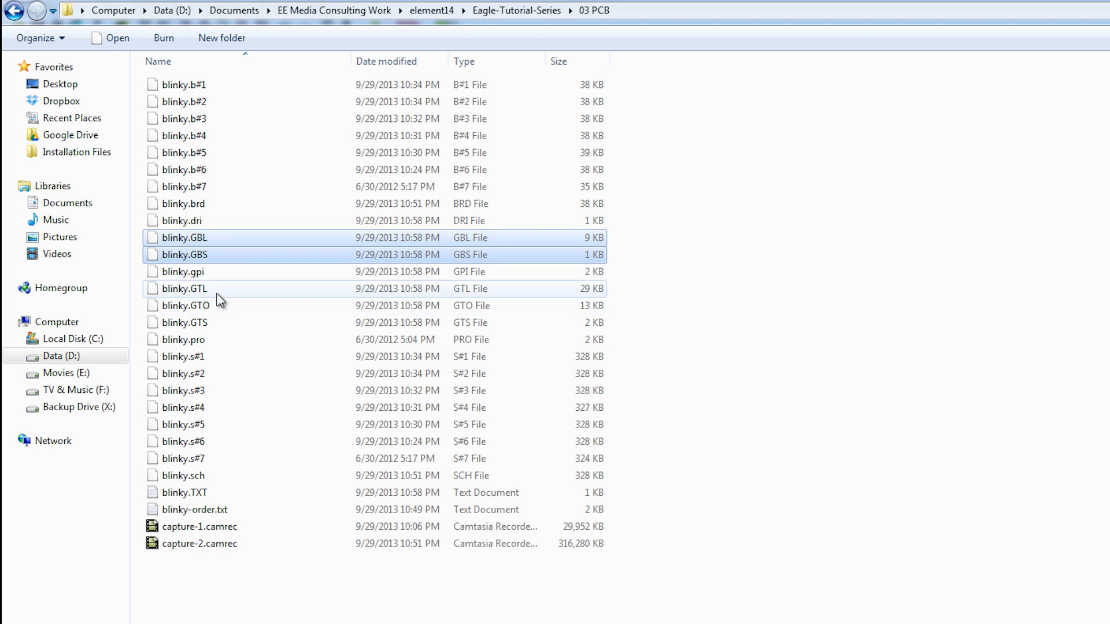
{"action": "left_click", "coordinate": [216, 293], "text": "ctrl"}
{"action": "left_click", "coordinate": [214, 306], "text": "ctrl"}
{"action": "left_click", "coordinate": [212, 322], "text": "ctrl"}
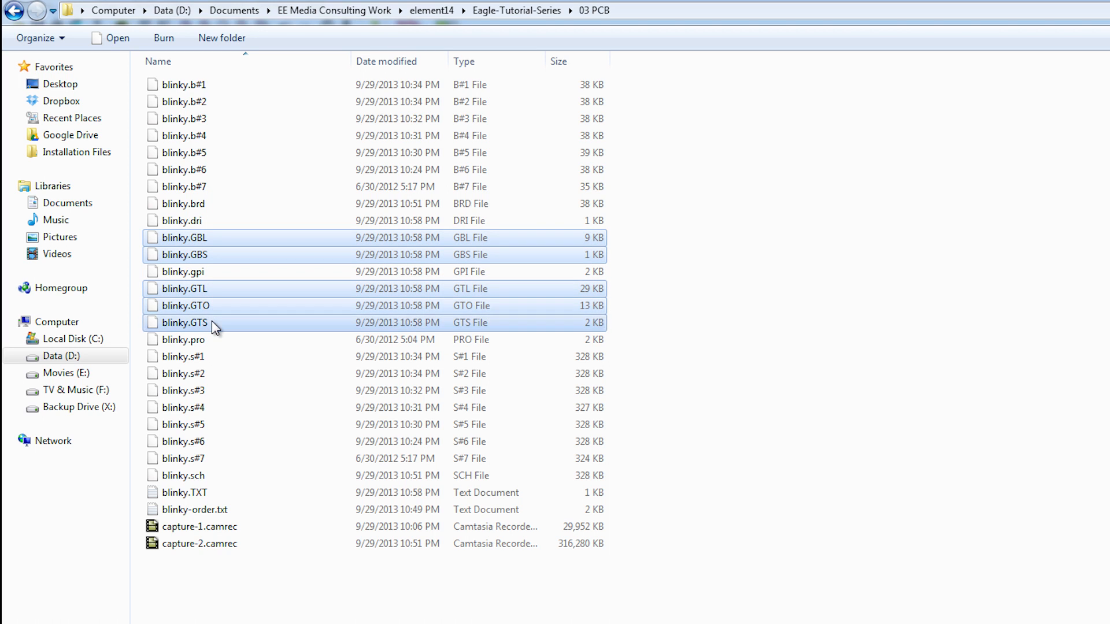
{"action": "left_click", "coordinate": [227, 491], "text": "ctrl"}
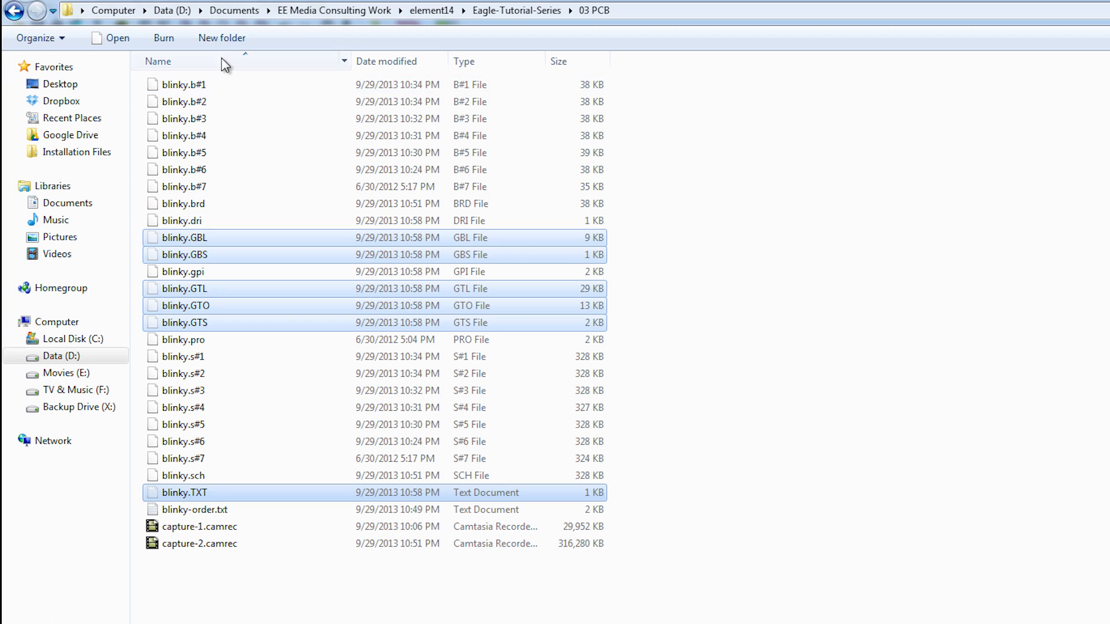
Step: Create a folder named GERBERS inside 03 PCB and paste the cut fabrication files into it
{"action": "left_click", "coordinate": [222, 37]}
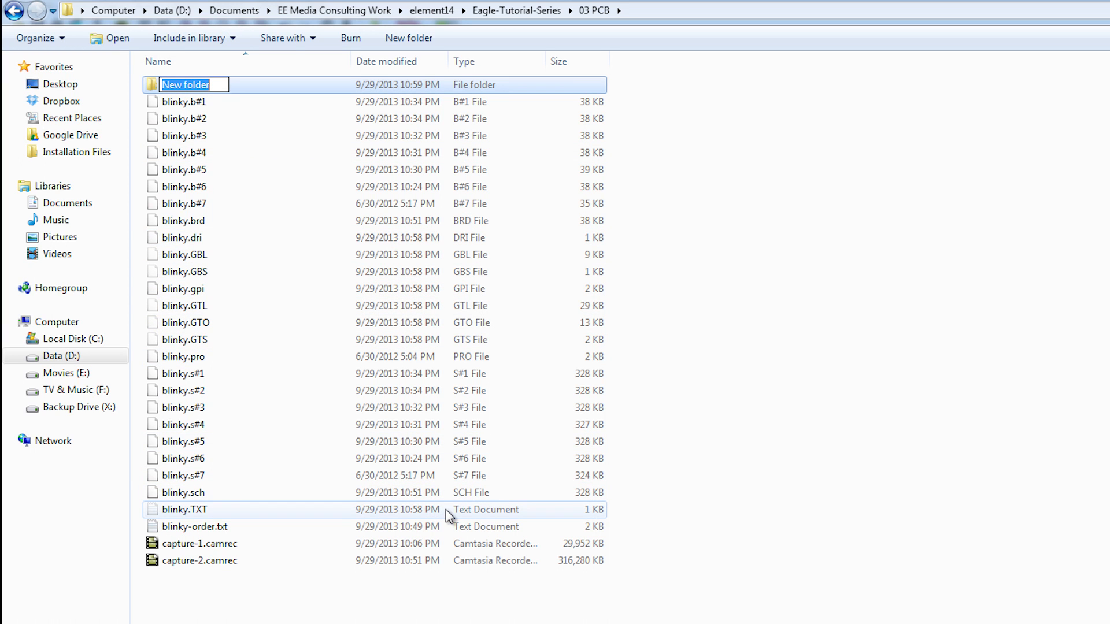
{"action": "type", "text": "GERBERS"}
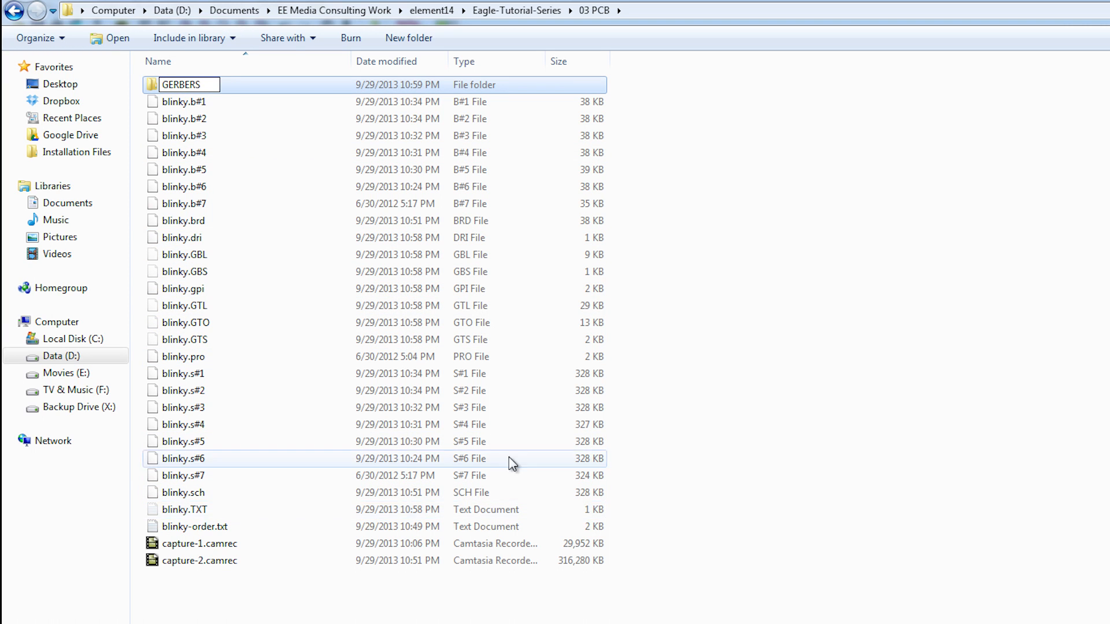
{"action": "key", "text": "Return"}
{"action": "double_click", "coordinate": [159, 85]}
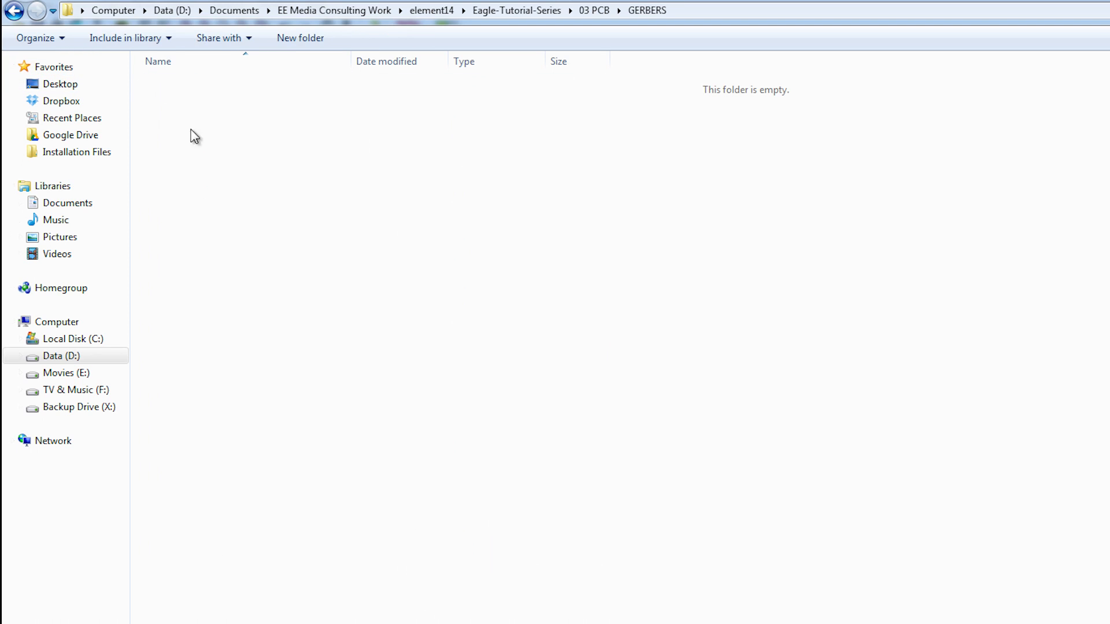
{"action": "key", "text": "ctrl+v"}
{"action": "left_click", "coordinate": [260, 242]}
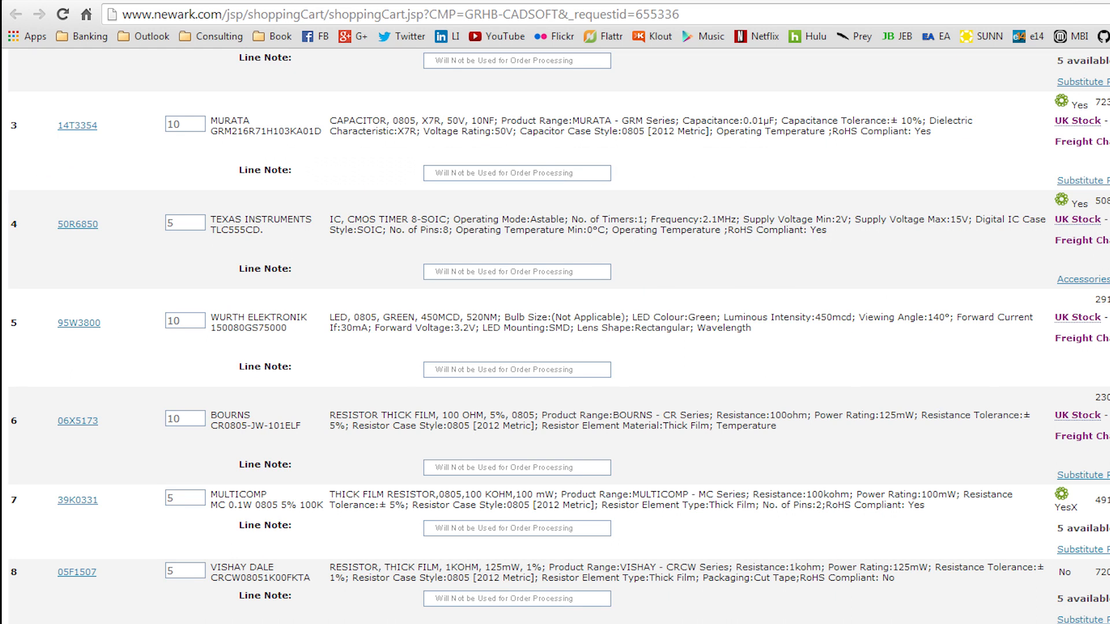
Step: Switch to the browser, load 4pcb.com in a new tab, and follow the free PCB file check to the FreeDFM upload page
{"action": "key", "text": "ctrl+t"}
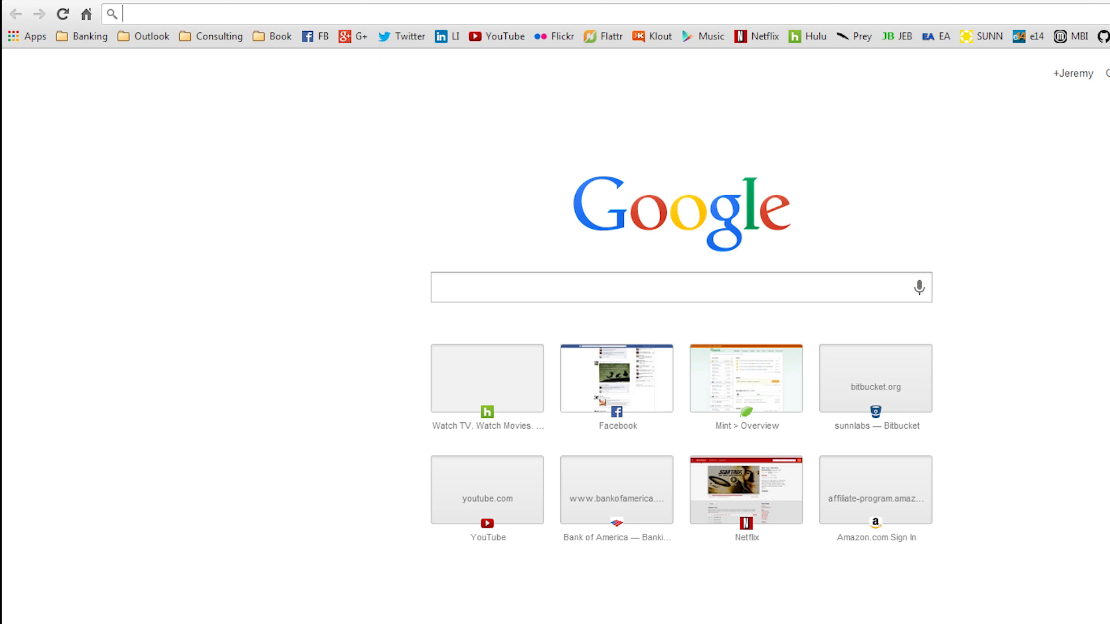
{"action": "type", "text": "4pcb.com"}
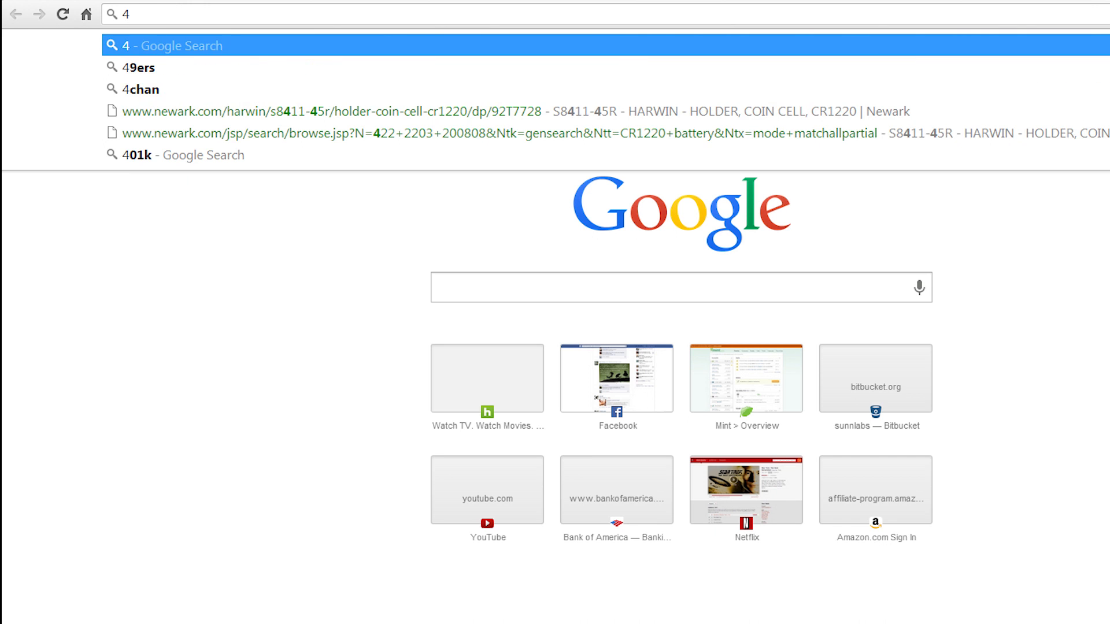
{"action": "key", "text": "Return"}
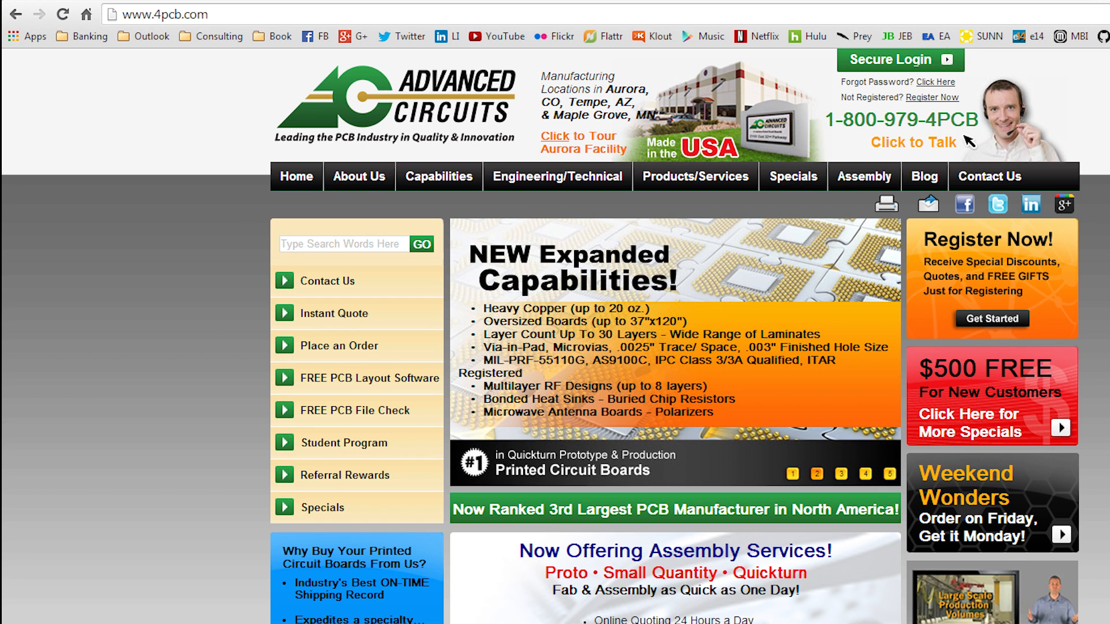
{"action": "left_click", "coordinate": [366, 423]}
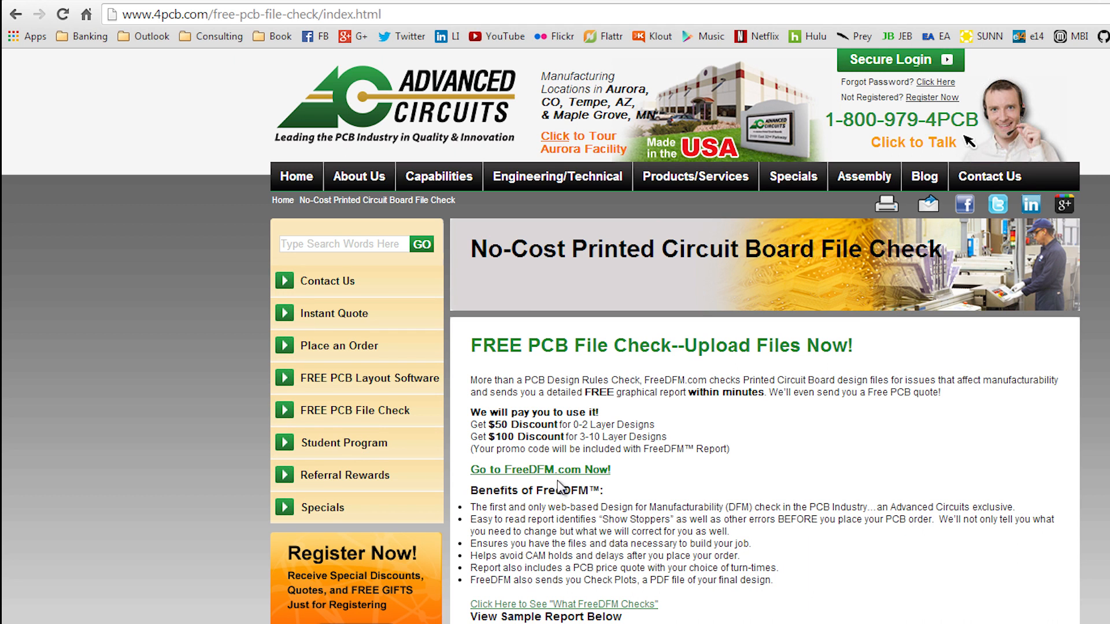
{"action": "left_click", "coordinate": [569, 470]}
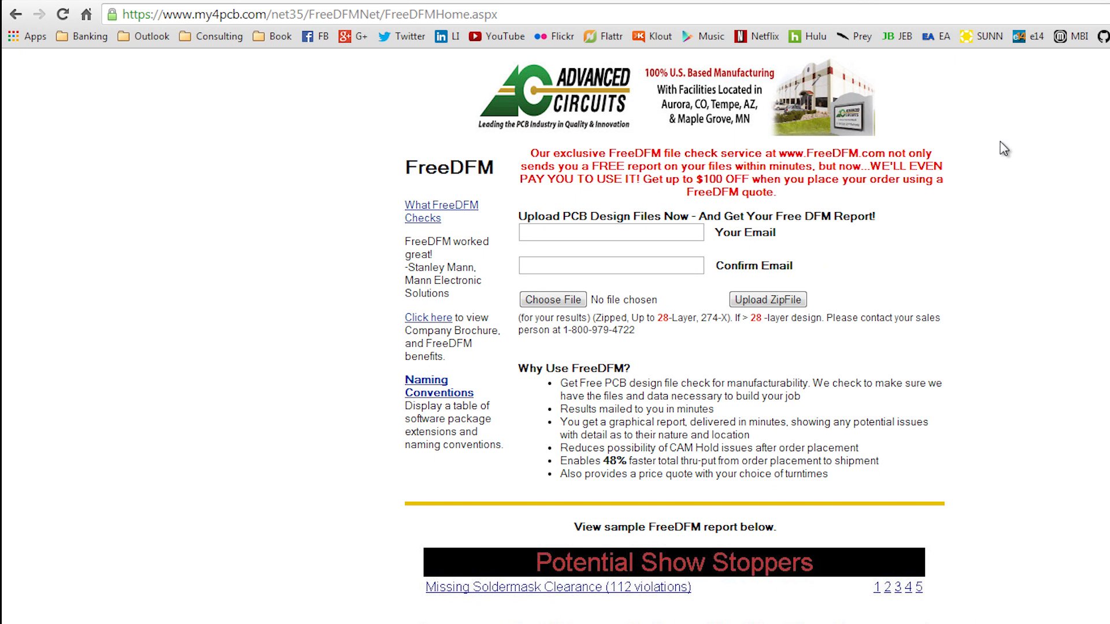
Step: Fill in and confirm the customer's e-mail address on the FreeDFM upload form
{"action": "left_click", "coordinate": [660, 239]}
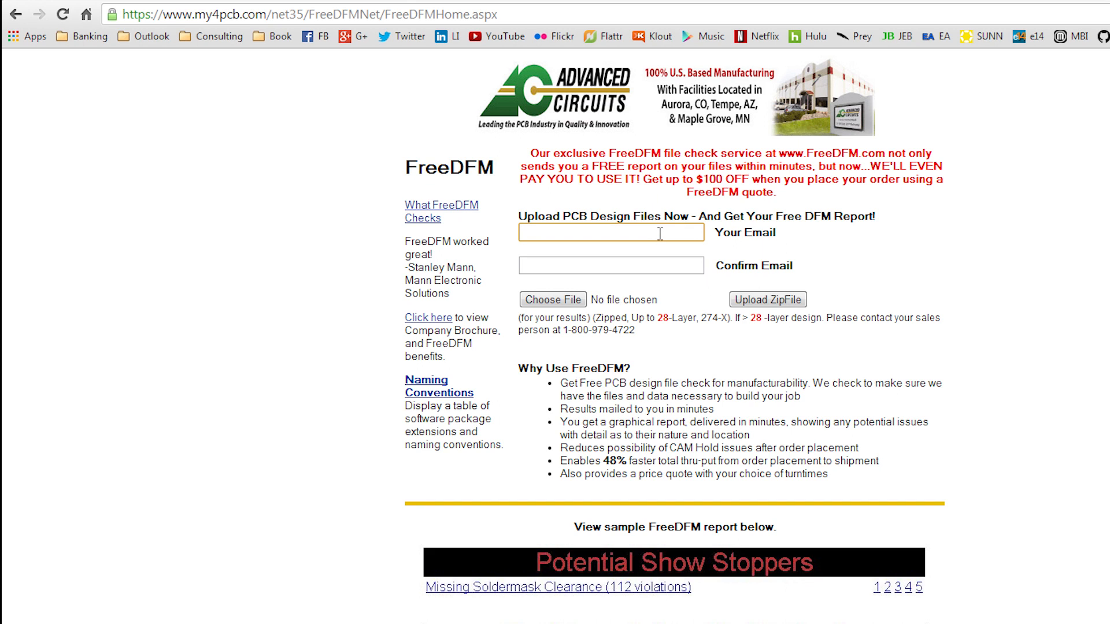
{"action": "key", "text": "Tab"}
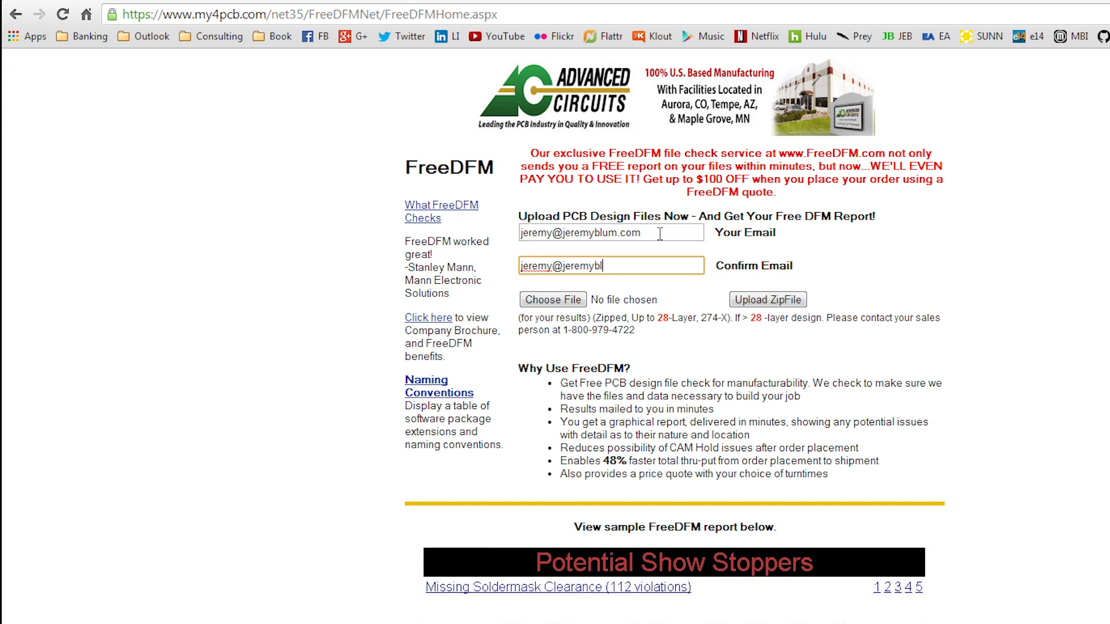
Step: Switch to the GERBERS folder and compress all six blinky fabrication files into a zipped folder
{"action": "left_click", "coordinate": [567, 297]}
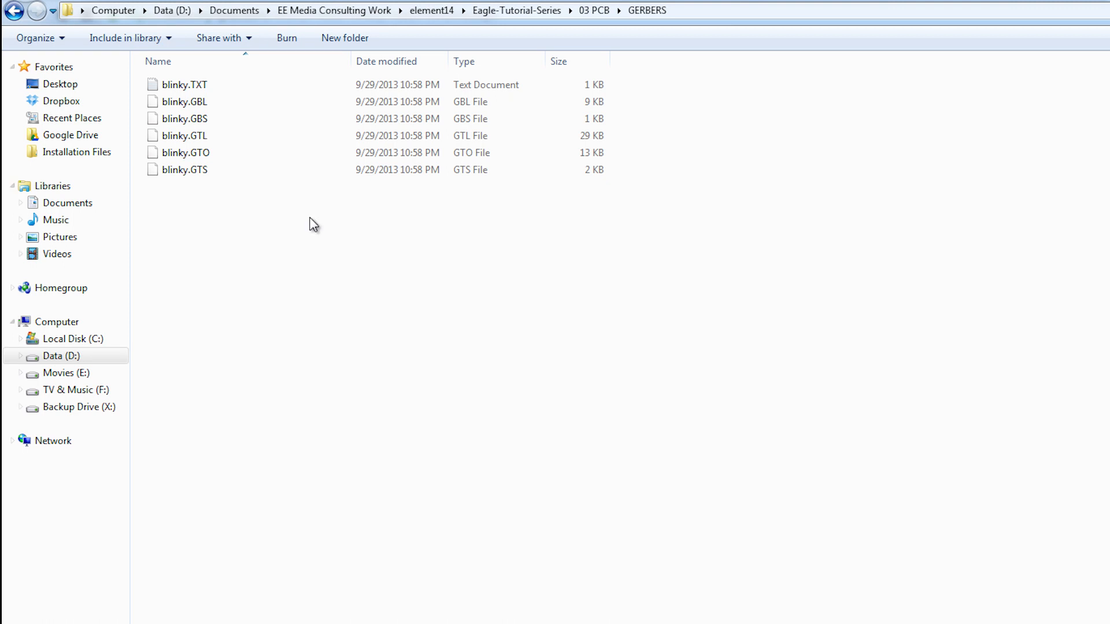
{"action": "left_click_drag", "start_coordinate": [337, 237], "coordinate": [225, 84]}
{"action": "right_click", "coordinate": [225, 85]}
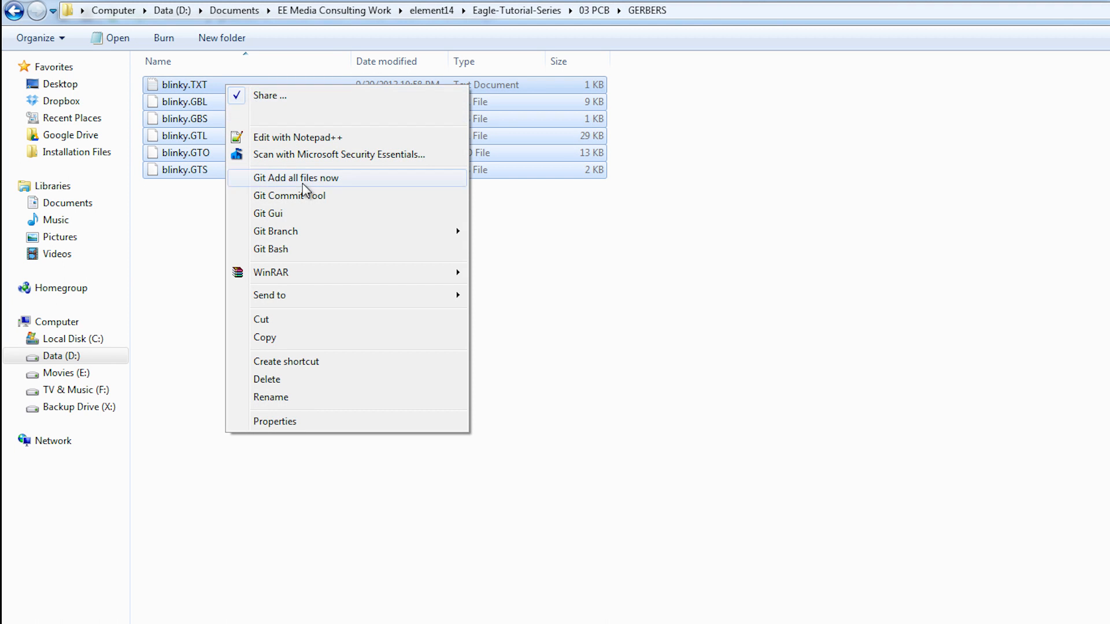
{"action": "mouse_move", "coordinate": [379, 297]}
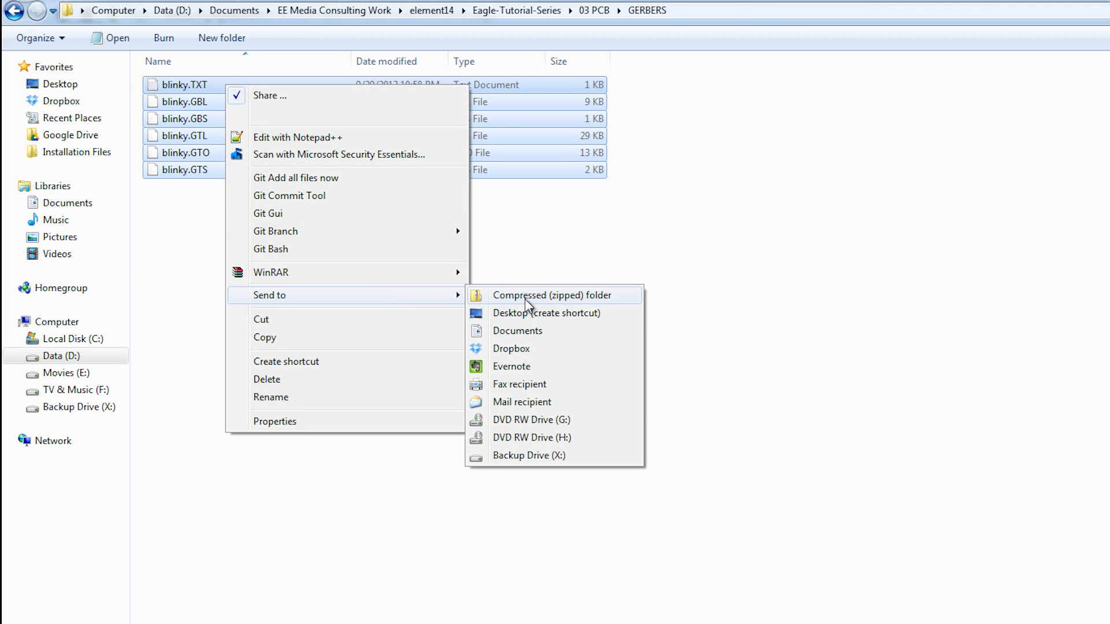
{"action": "left_click", "coordinate": [525, 295]}
{"action": "left_click", "coordinate": [362, 300]}
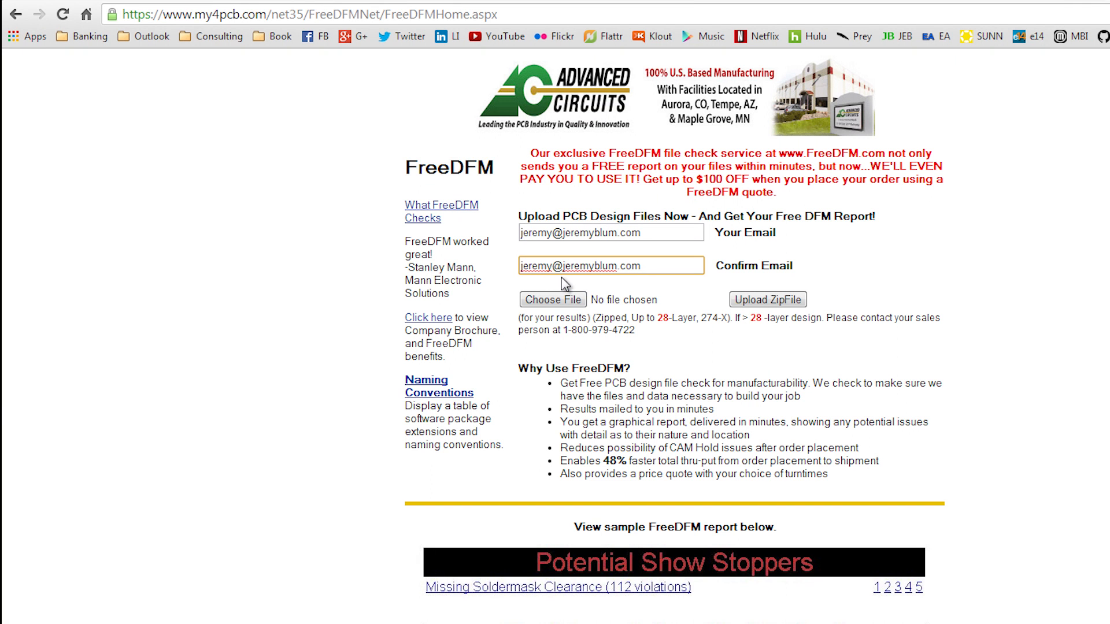
Step: Return to the FreeDFM form, choose the zip archive from the GERBERS folder and upload it
{"action": "left_click", "coordinate": [553, 299]}
{"action": "double_click", "coordinate": [199, 92]}
{"action": "left_click", "coordinate": [202, 194]}
{"action": "double_click", "coordinate": [202, 194]}
{"action": "left_click", "coordinate": [794, 299]}
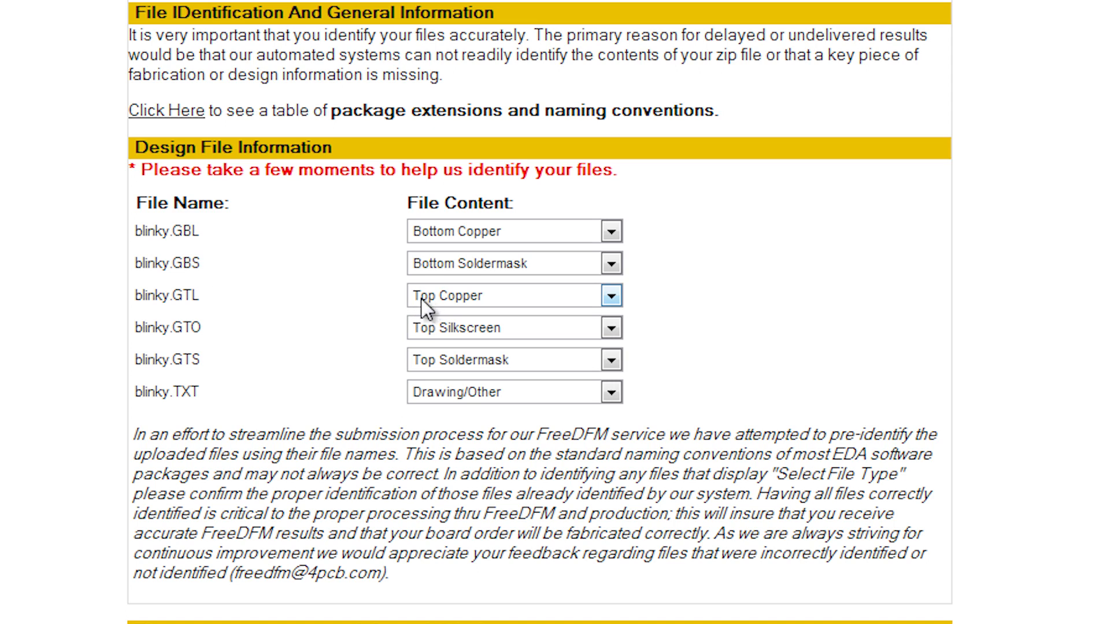
Step: Identify the content of blinky.TXT as NC Drill in the design file information
{"action": "left_click", "coordinate": [473, 400]}
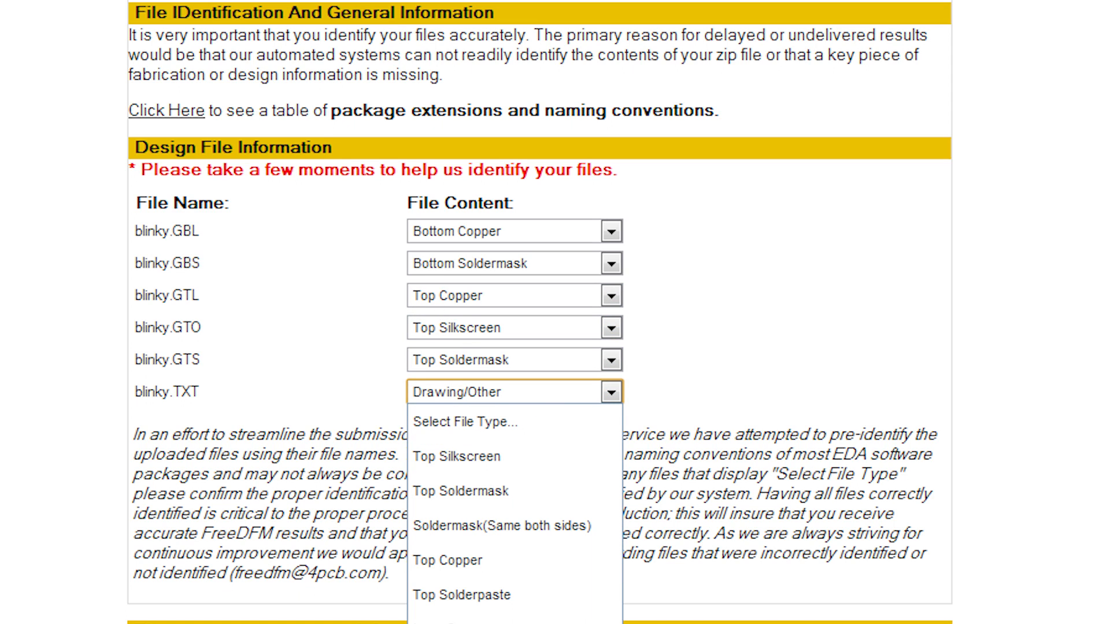
{"action": "left_click", "coordinate": [514, 622]}
{"action": "left_click", "coordinate": [891, 472]}
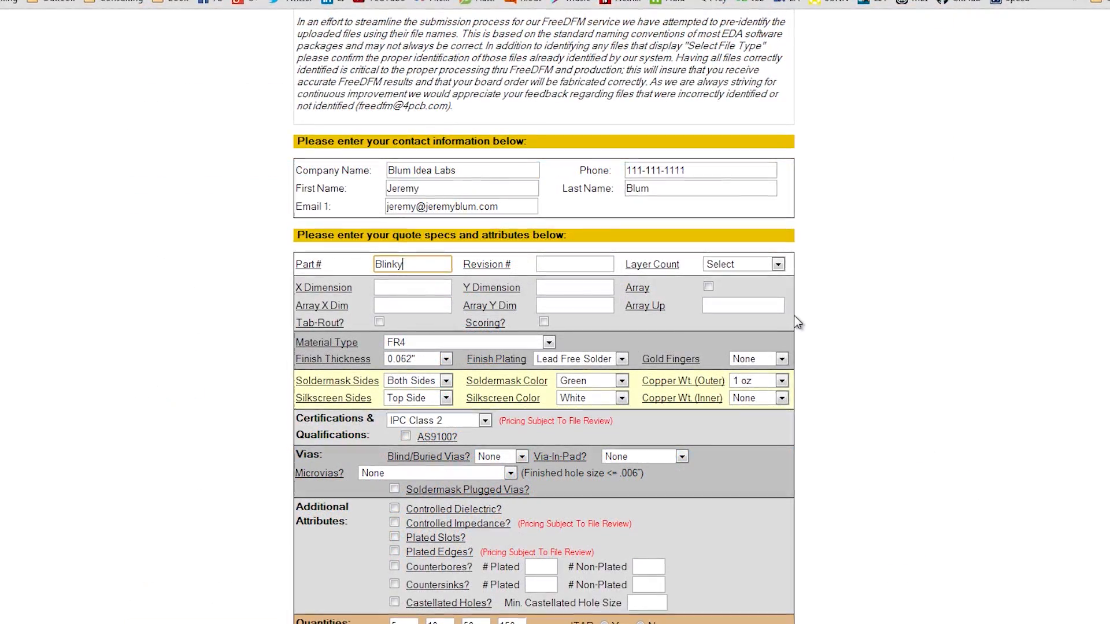
Step: Complete the part number as Blinky Board, set the revision to A and choose a layer count of 2
{"action": "type", "text": "Board"}
{"action": "key", "text": "Tab"}
{"action": "type", "text": "A"}
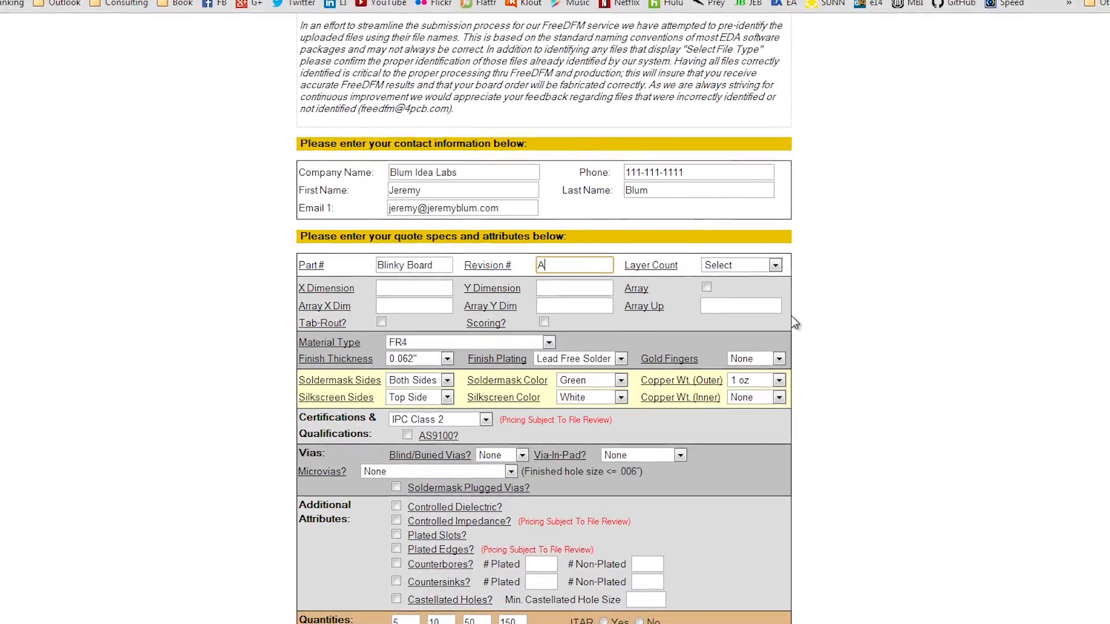
{"action": "left_click", "coordinate": [775, 265]}
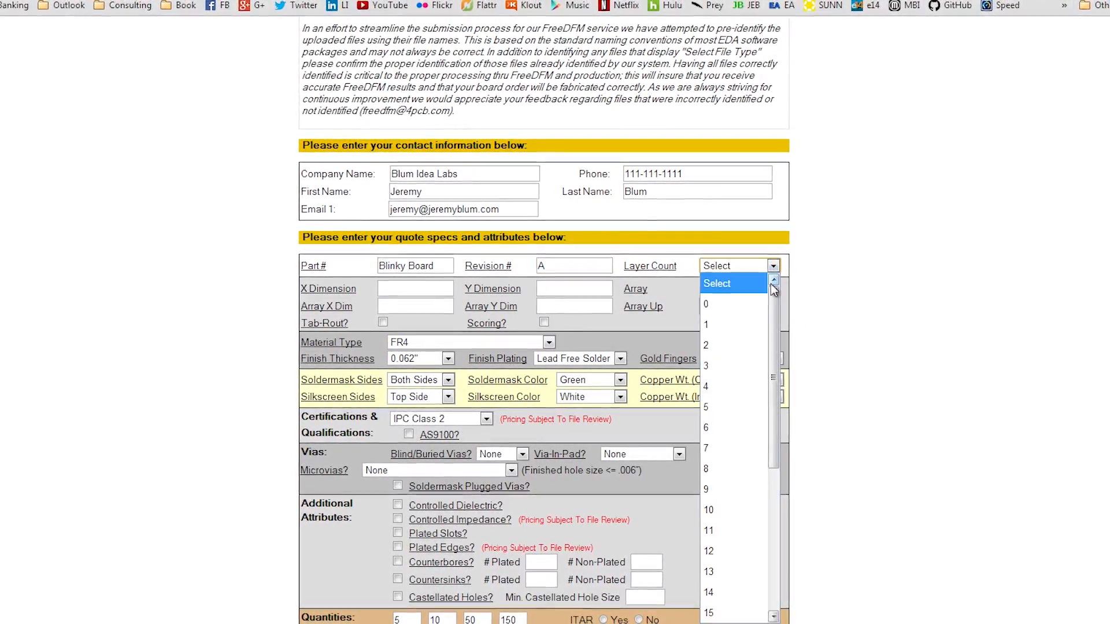
{"action": "left_click", "coordinate": [741, 345]}
{"action": "key", "text": "Tab"}
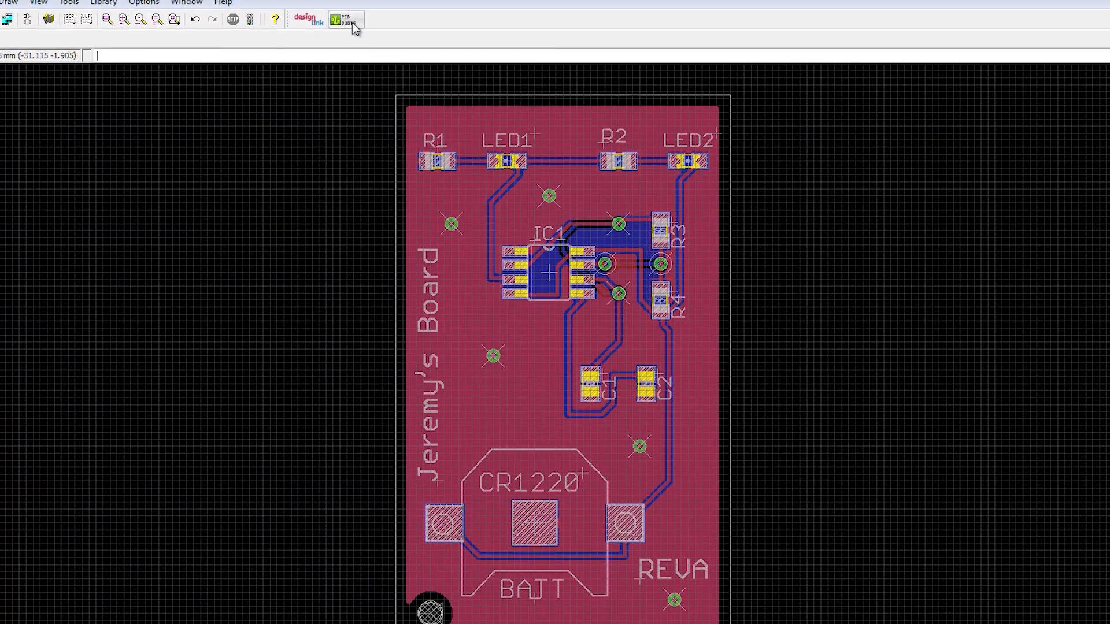
Step: Look up the board size in Eagle's PCB quote window and enter 30.46mm as X Dimension and 50.47mm as Y Dimension
{"action": "left_click", "coordinate": [352, 24]}
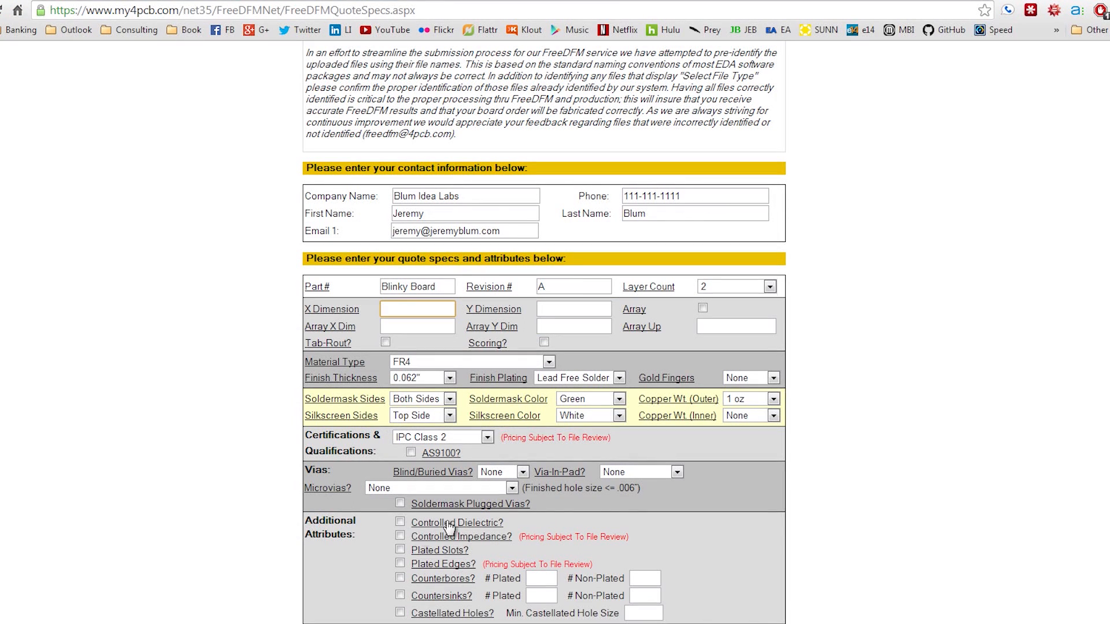
{"action": "type", "text": "30.46mm"}
{"action": "left_click", "coordinate": [548, 306]}
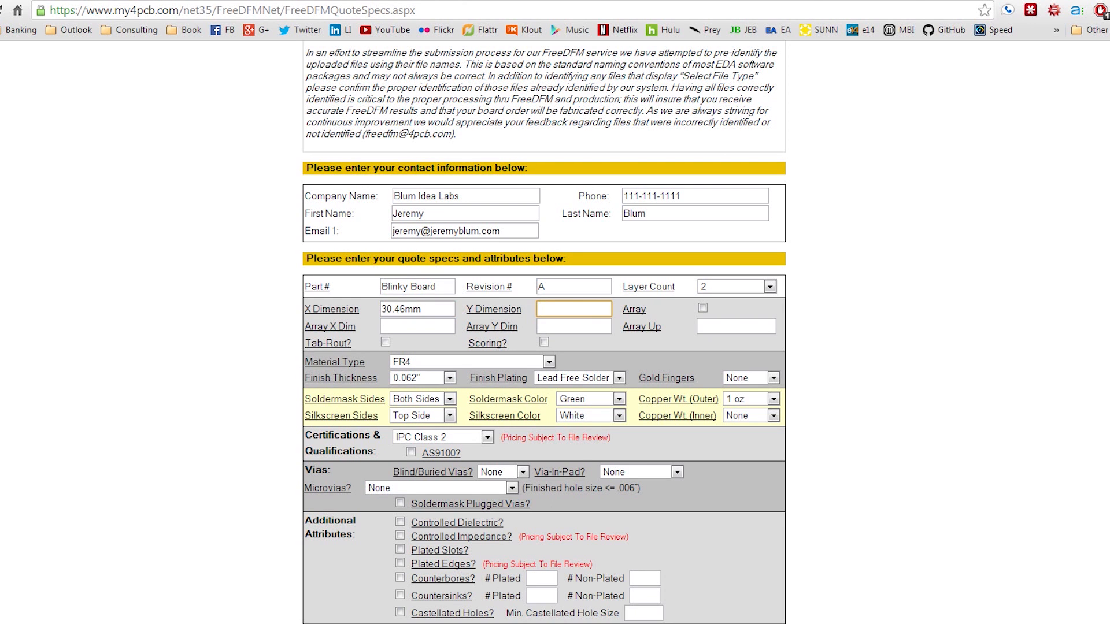
{"action": "key", "text": "alt+Tab"}
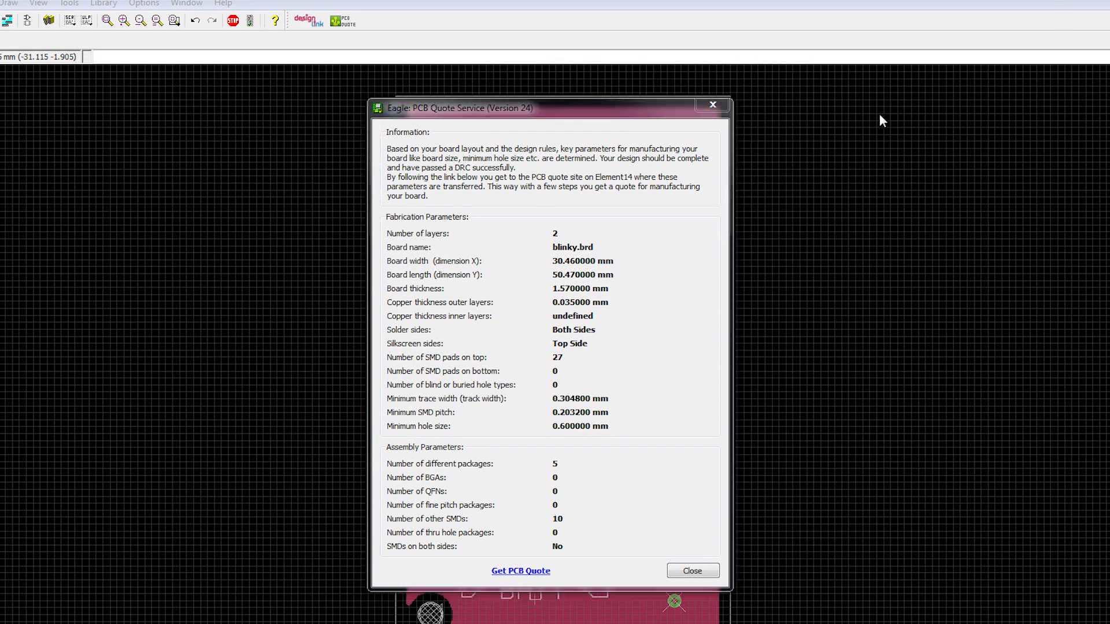
{"action": "key", "text": "alt+Tab"}
{"action": "type", "text": "50.14"}
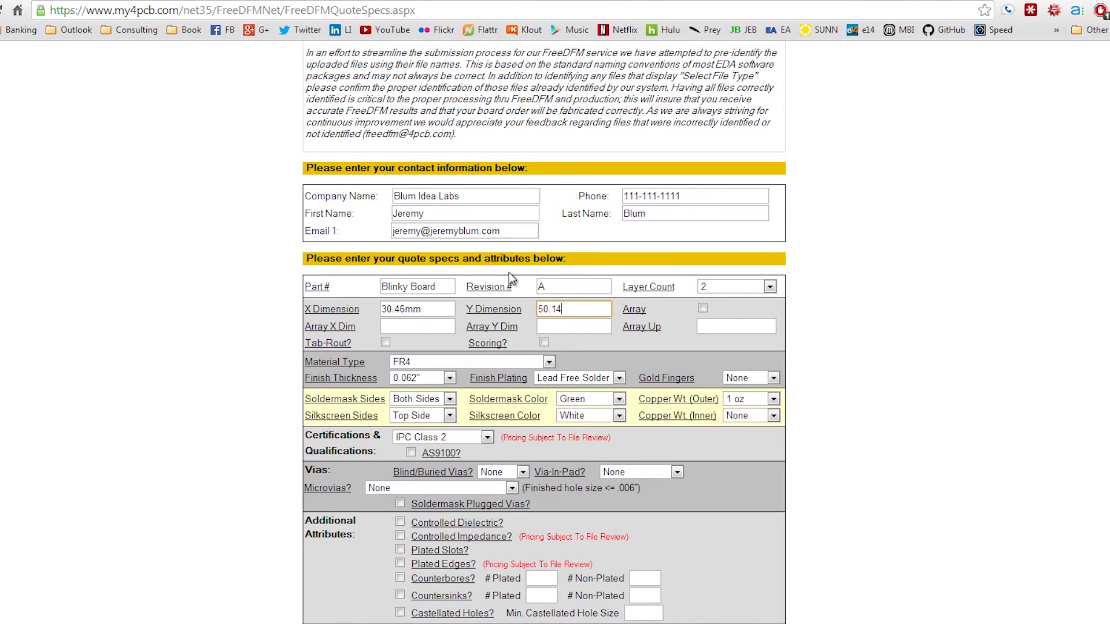
{"action": "key", "text": "BackSpace"}
{"action": "key", "text": "BackSpace"}
{"action": "type", "text": "47mm"}
Step: Answer the ITAR question with No and submit the quote specifications
{"action": "scroll", "coordinate": [834, 414], "scroll_direction": "down", "scroll_amount": 1}
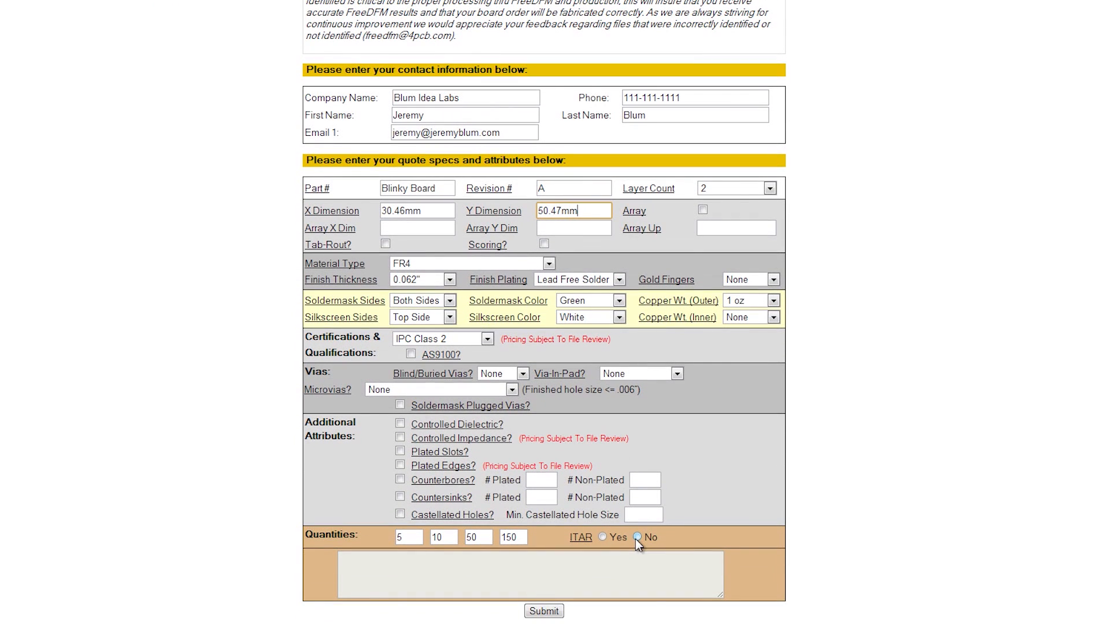
{"action": "left_click", "coordinate": [660, 568]}
{"action": "left_click", "coordinate": [543, 611]}
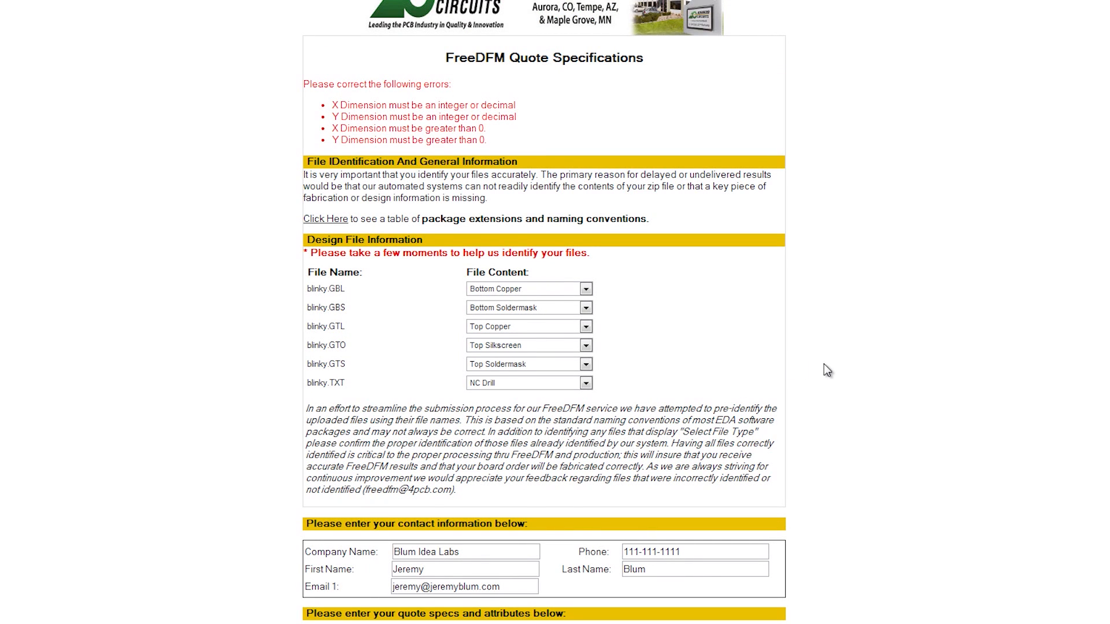
Step: Convert 30.46mm to inches with a Google search and replace the X Dimension with 1.19921
{"action": "scroll", "coordinate": [823, 366], "scroll_direction": "down", "scroll_amount": 8}
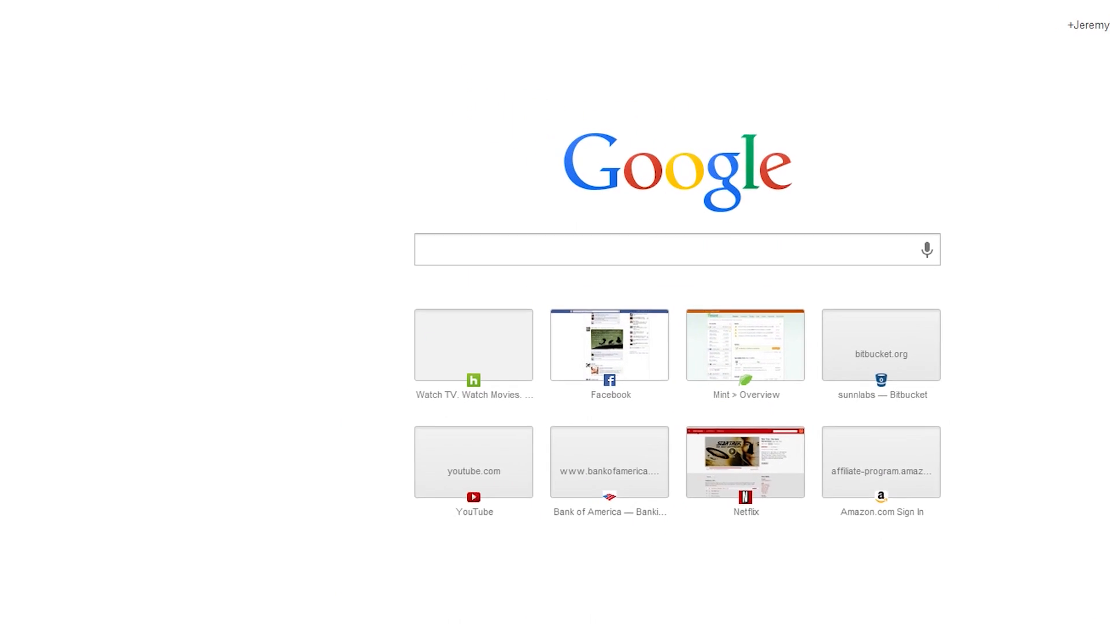
{"action": "type", "text": "30"}
{"action": "type", "text": ".46mm in "}
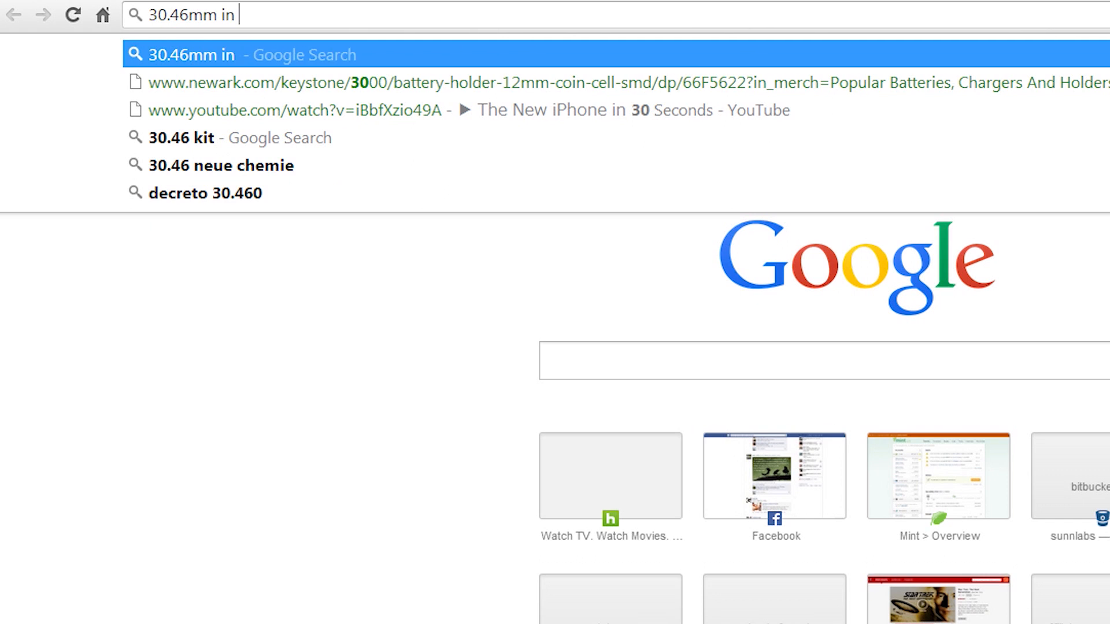
{"action": "type", "text": "inches"}
{"action": "key", "text": "Return"}
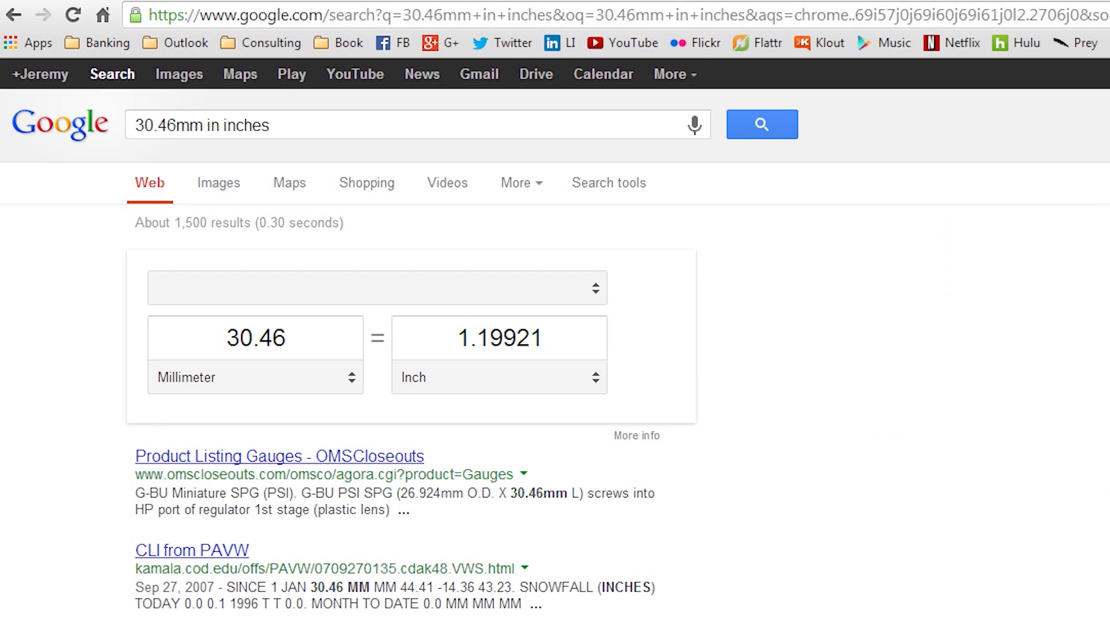
{"action": "left_click_drag", "start_coordinate": [552, 336], "coordinate": [457, 338]}
{"action": "key", "text": "ctrl+c"}
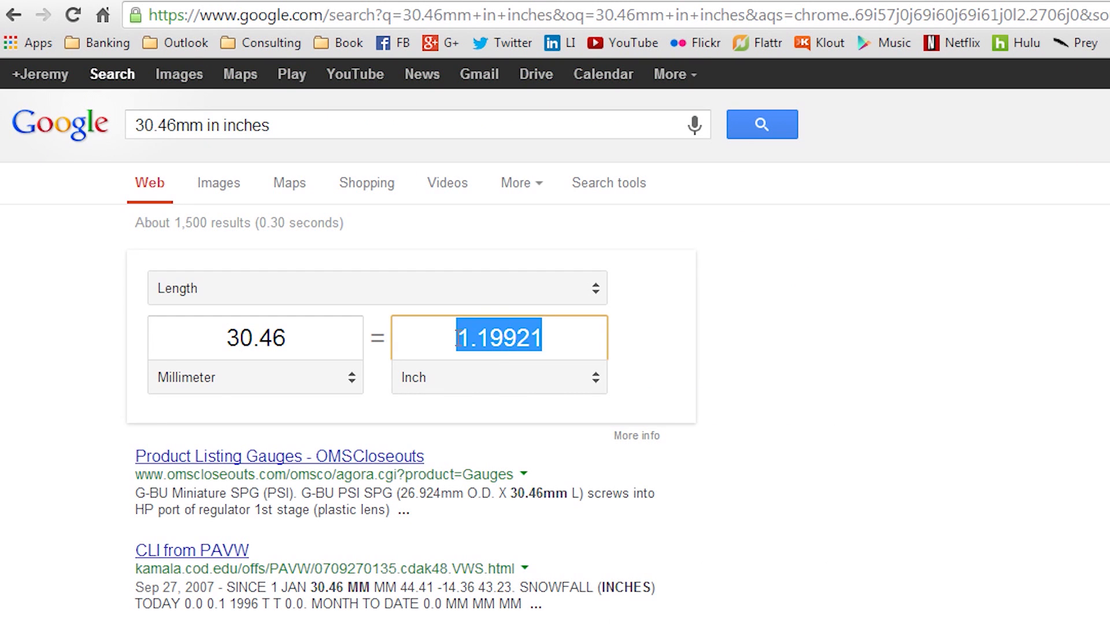
{"action": "key", "text": "ctrl+Tab"}
{"action": "left_click_drag", "start_coordinate": [709, 415], "coordinate": [591, 431]}
{"action": "key", "text": "ctrl+v"}
Step: Convert 50.47mm to inches with Google, replace the Y Dimension with 1.98701 and submit the quote specifications again
{"action": "left_click_drag", "start_coordinate": [921, 417], "coordinate": [785, 408]}
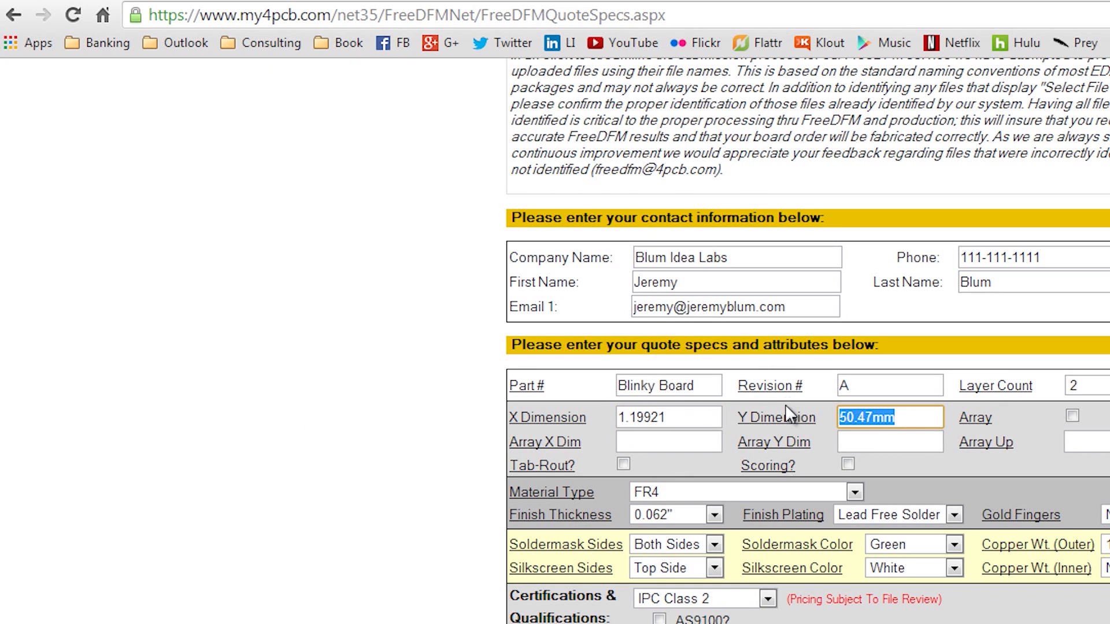
{"action": "key", "text": "ctrl+Tab"}
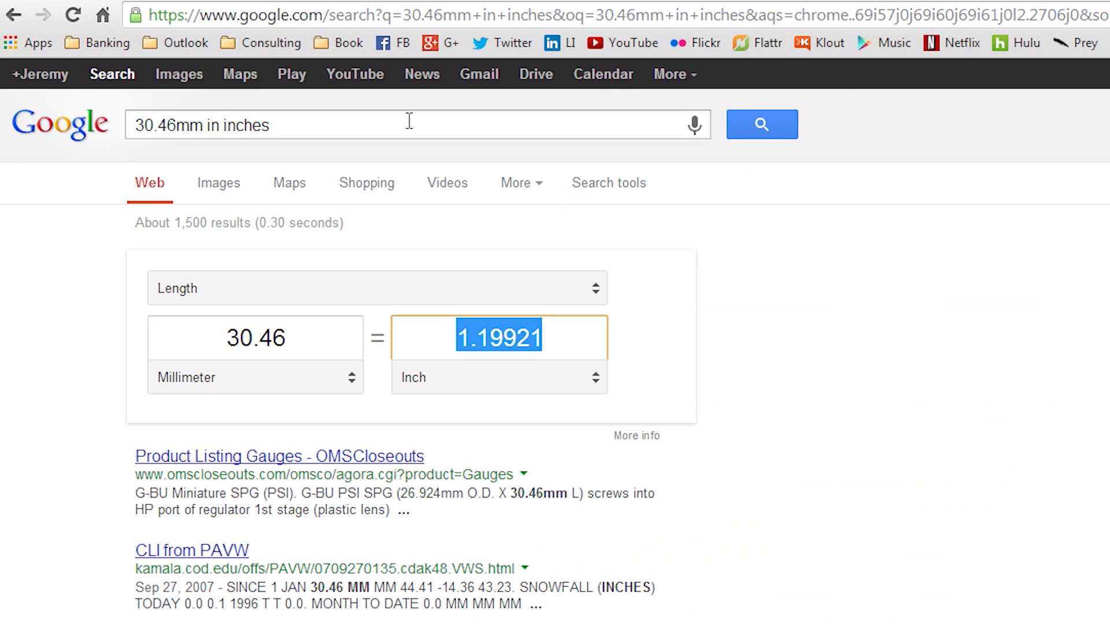
{"action": "left_click_drag", "start_coordinate": [408, 123], "coordinate": [6, 130]}
{"action": "type", "text": "50.47mm"}
{"action": "type", "text": "in inches"}
{"action": "key", "text": "Return"}
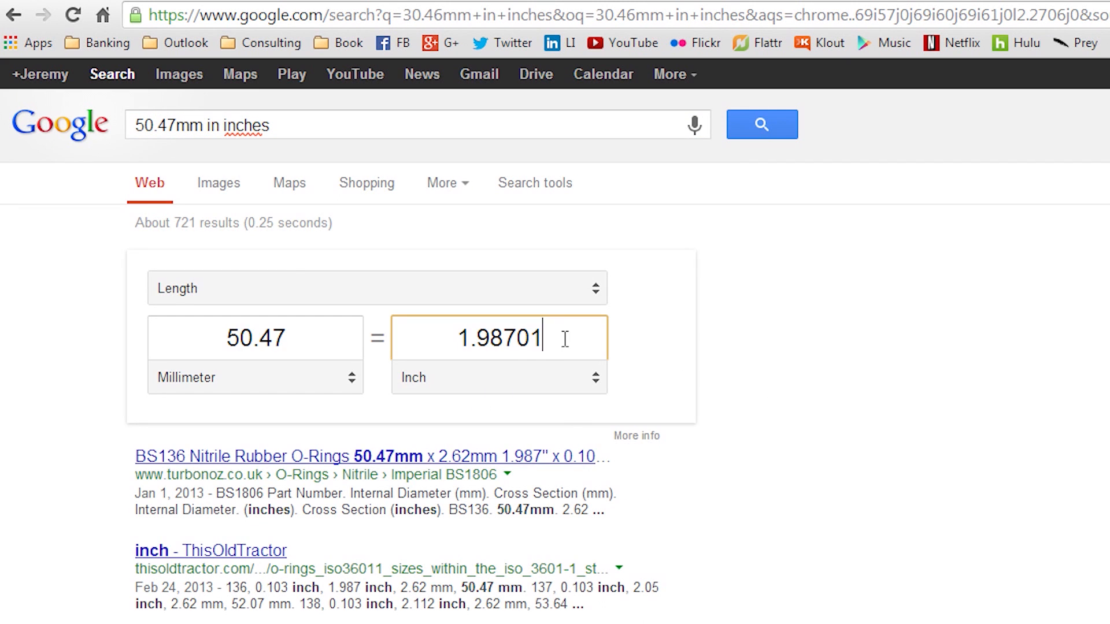
{"action": "left_click_drag", "start_coordinate": [568, 337], "coordinate": [422, 332]}
{"action": "key", "text": "ctrl+c"}
{"action": "key", "text": "ctrl+Tab"}
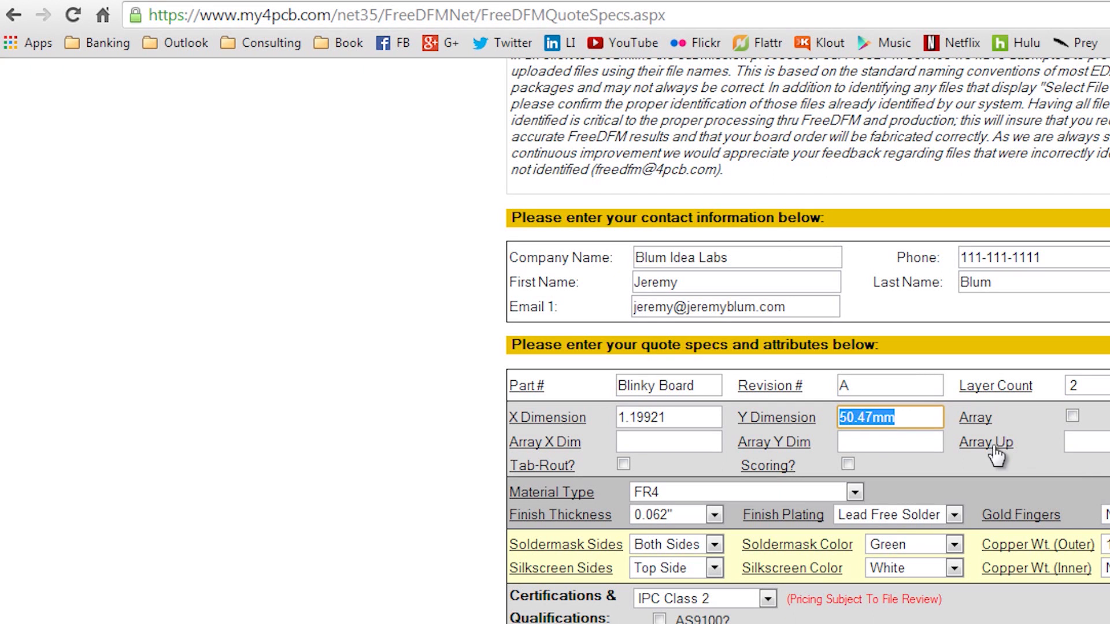
{"action": "key", "text": "ctrl+v"}
{"action": "key", "text": "Tab"}
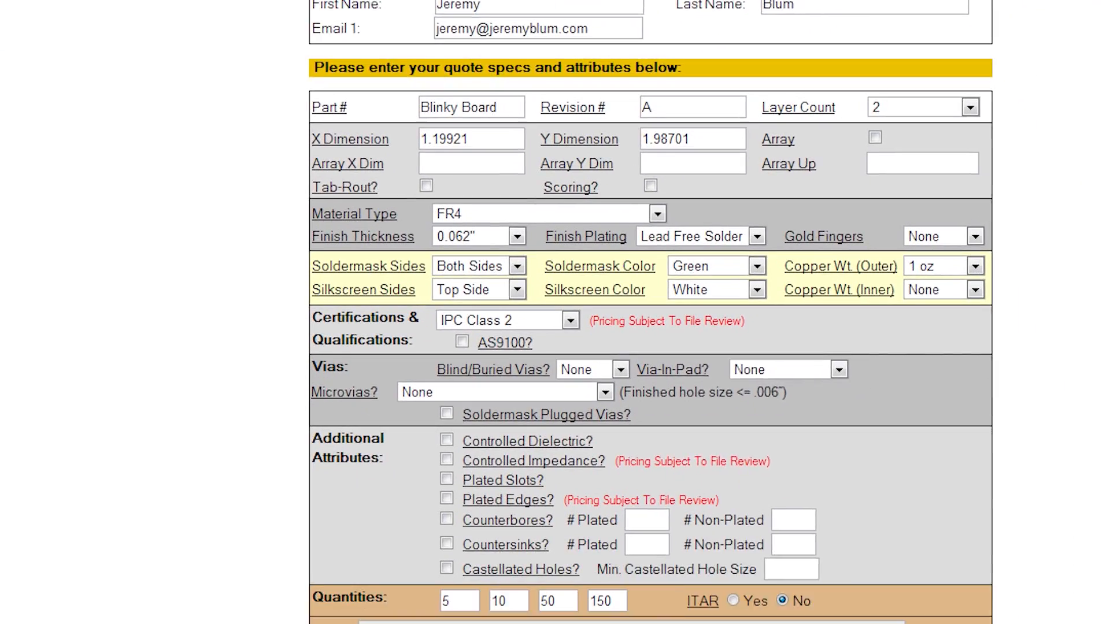
{"action": "left_click", "coordinate": [587, 606]}
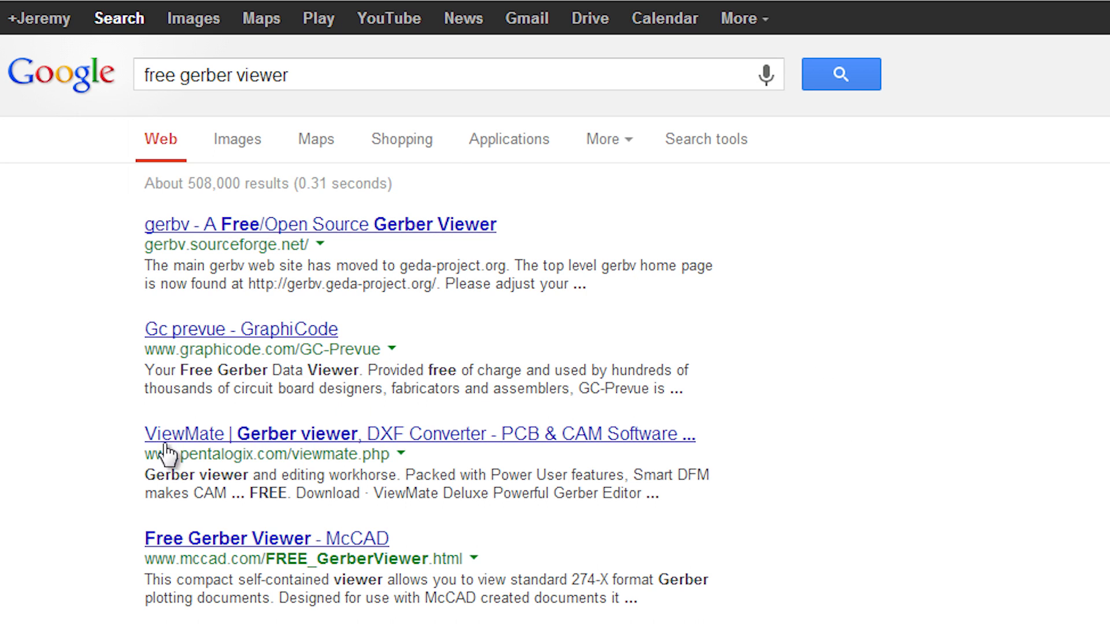
Step: Open the ViewMate page from the free Gerber viewer search and download the free ViewMate with Smart DFM
{"action": "left_click", "coordinate": [183, 437]}
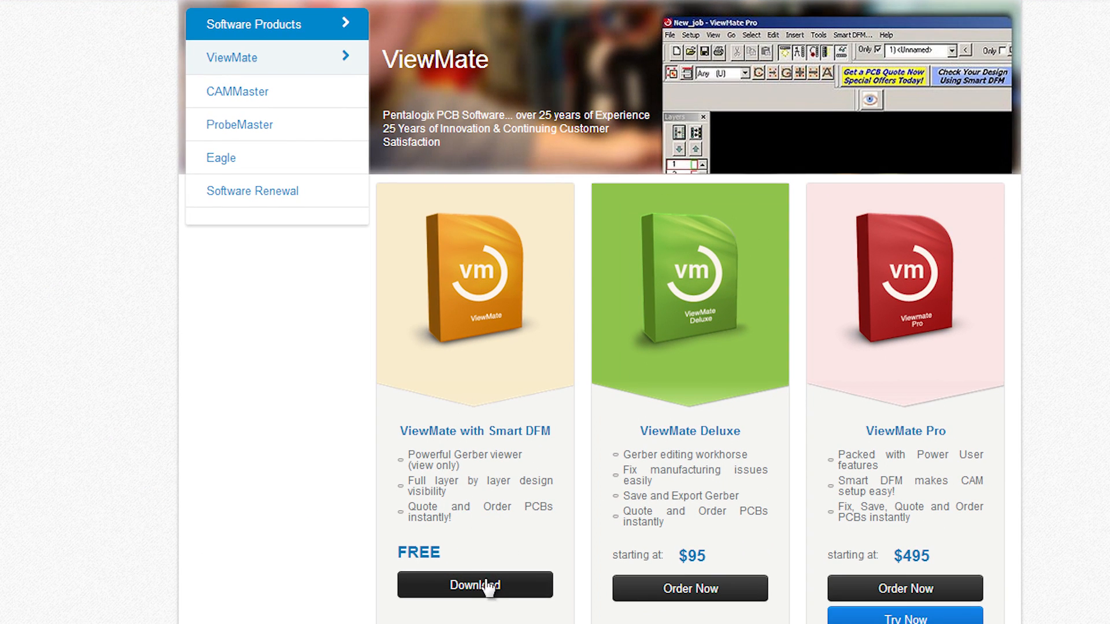
{"action": "left_click", "coordinate": [475, 587]}
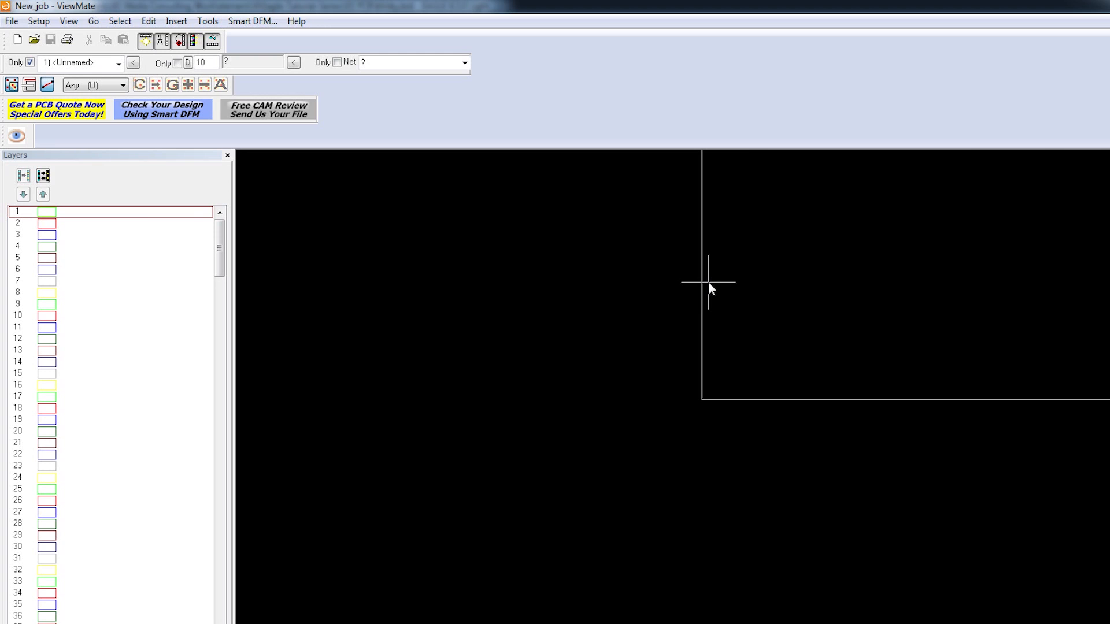
Step: In ViewMate, start a Gerber import and browse to the GERBERS folder inside Eagle-Tutorial-Series, 03 PCB
{"action": "left_click", "coordinate": [4, 22]}
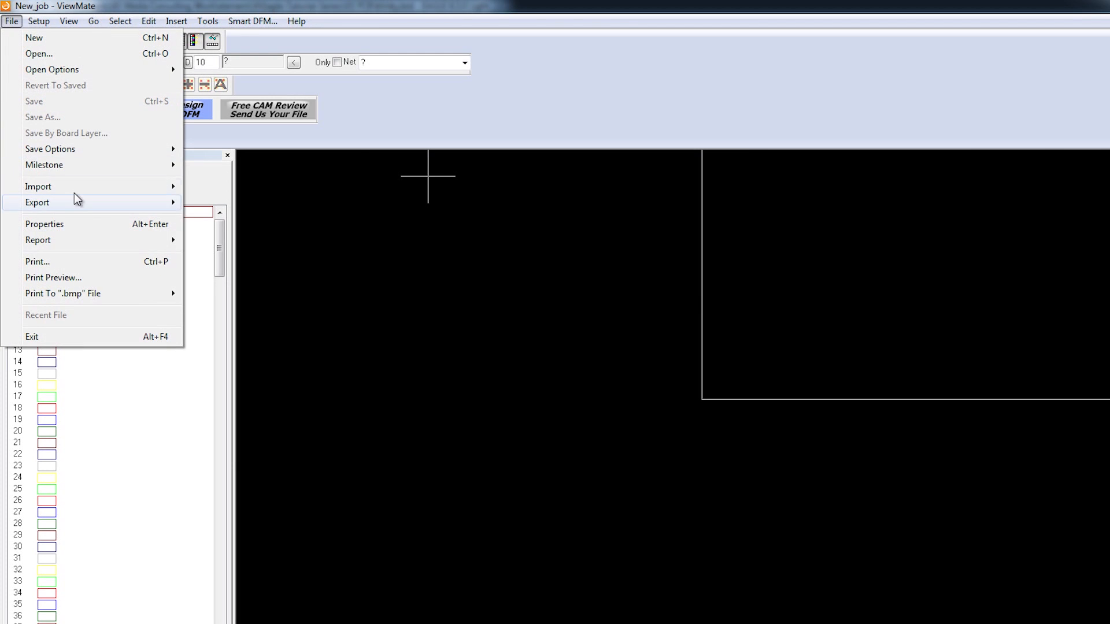
{"action": "mouse_move", "coordinate": [78, 188]}
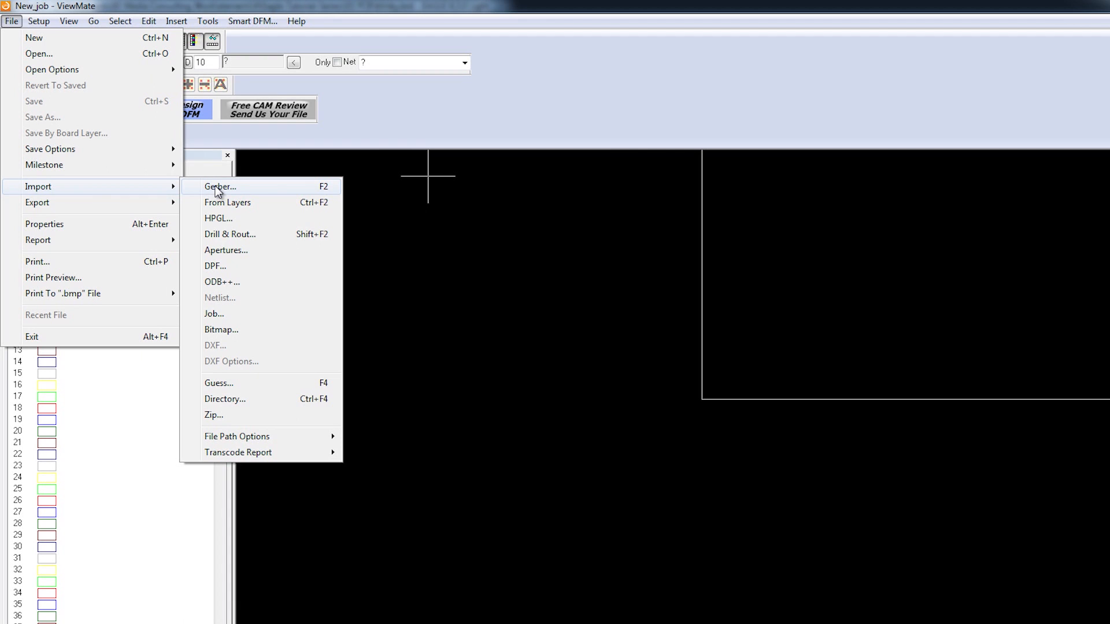
{"action": "left_click", "coordinate": [218, 187]}
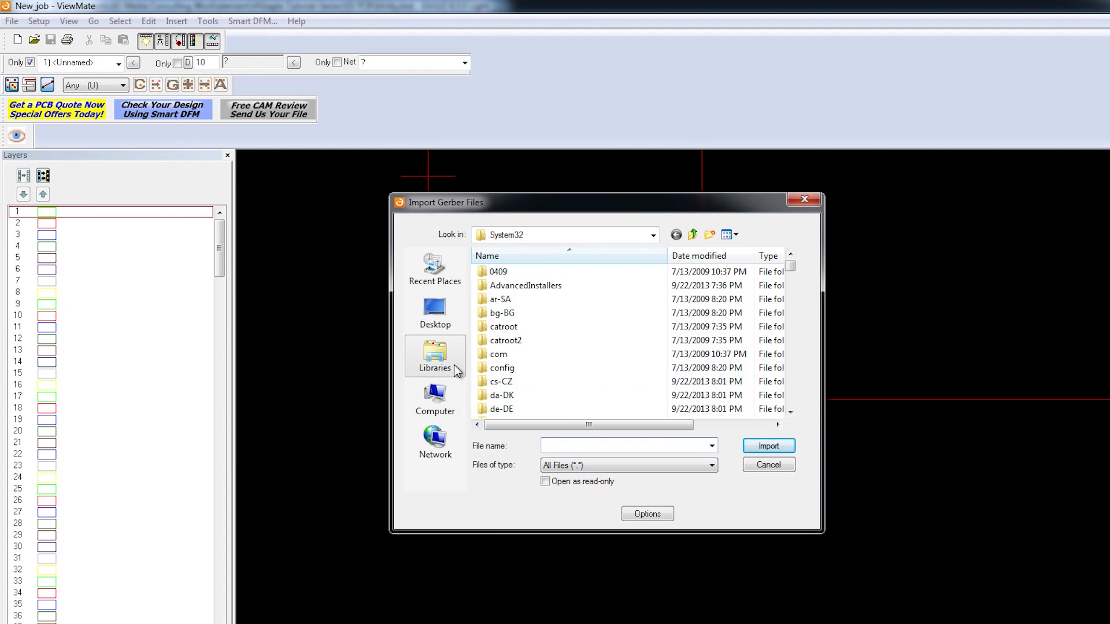
{"action": "left_click", "coordinate": [457, 370]}
{"action": "double_click", "coordinate": [563, 260]}
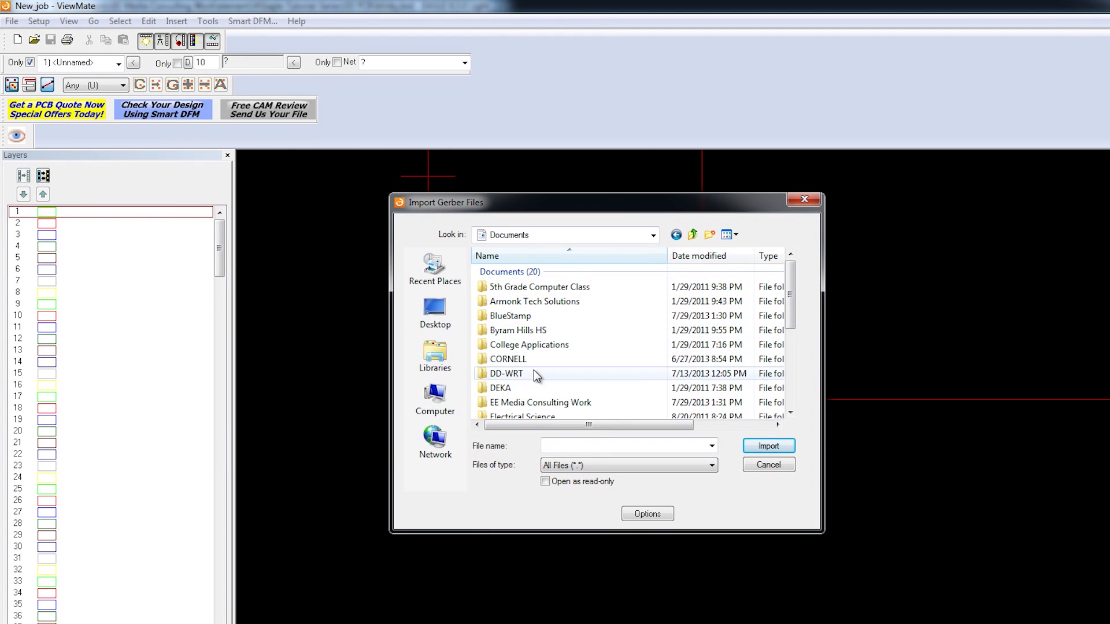
{"action": "double_click", "coordinate": [523, 402]}
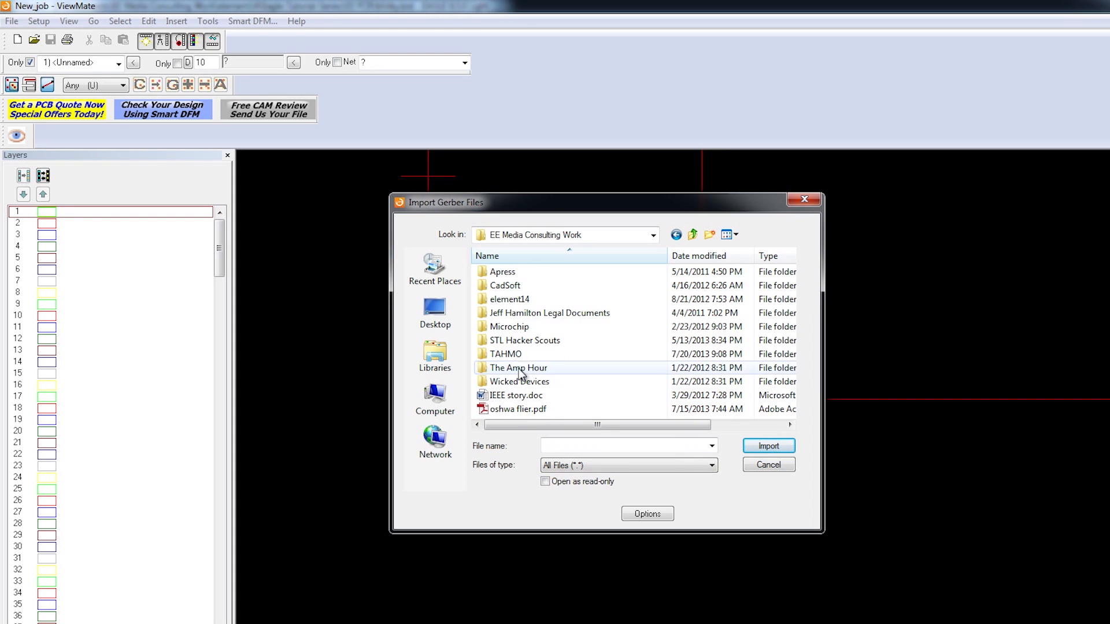
{"action": "double_click", "coordinate": [517, 300]}
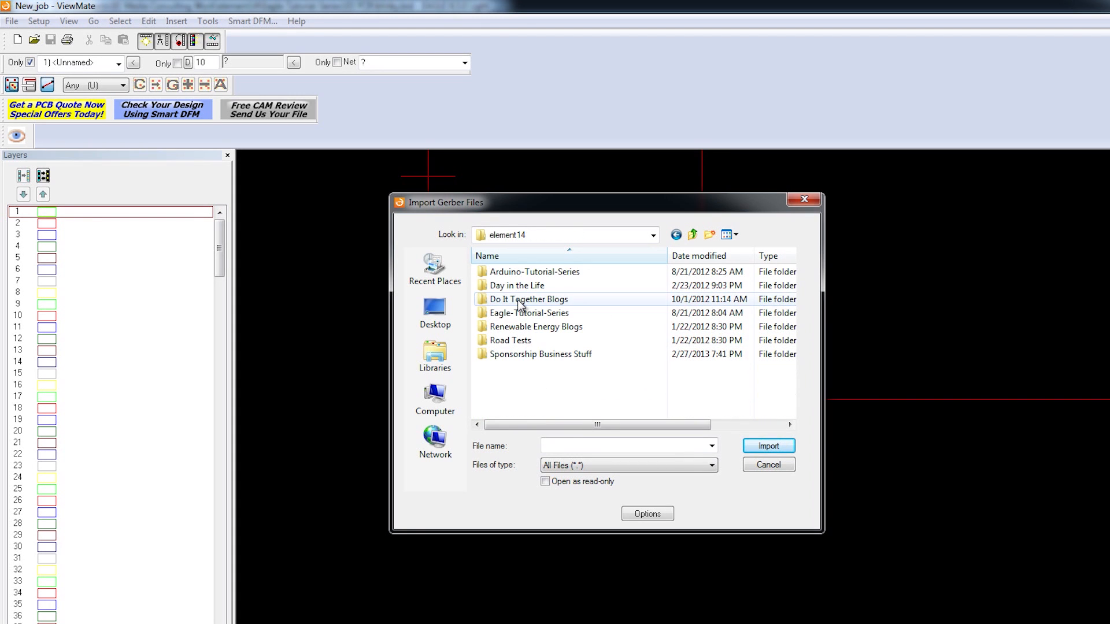
{"action": "double_click", "coordinate": [545, 314]}
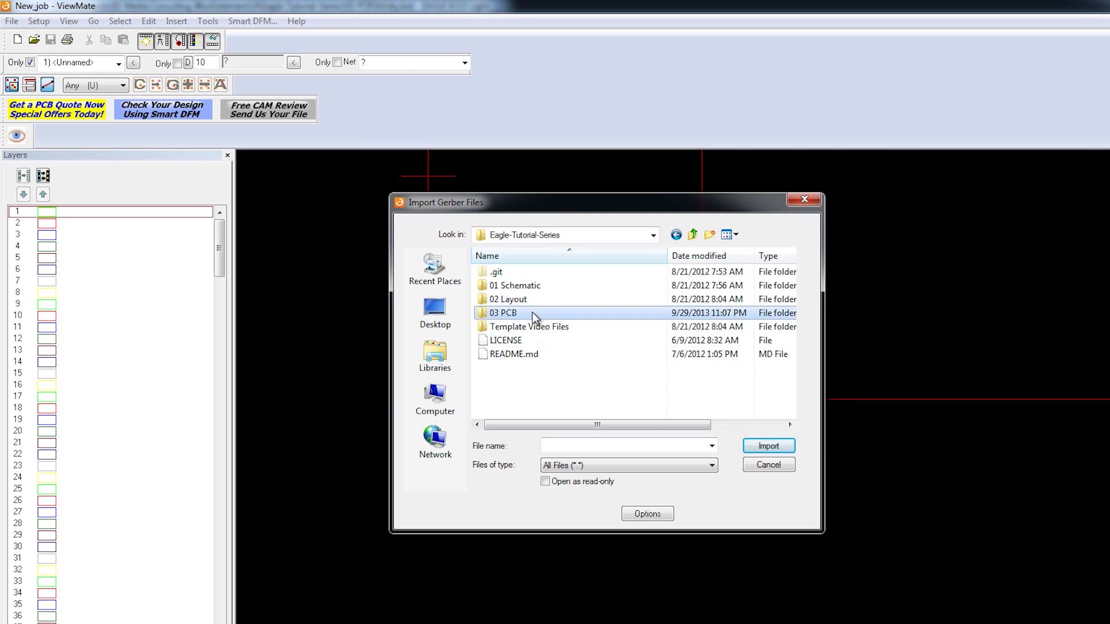
{"action": "double_click", "coordinate": [532, 312]}
{"action": "double_click", "coordinate": [520, 275]}
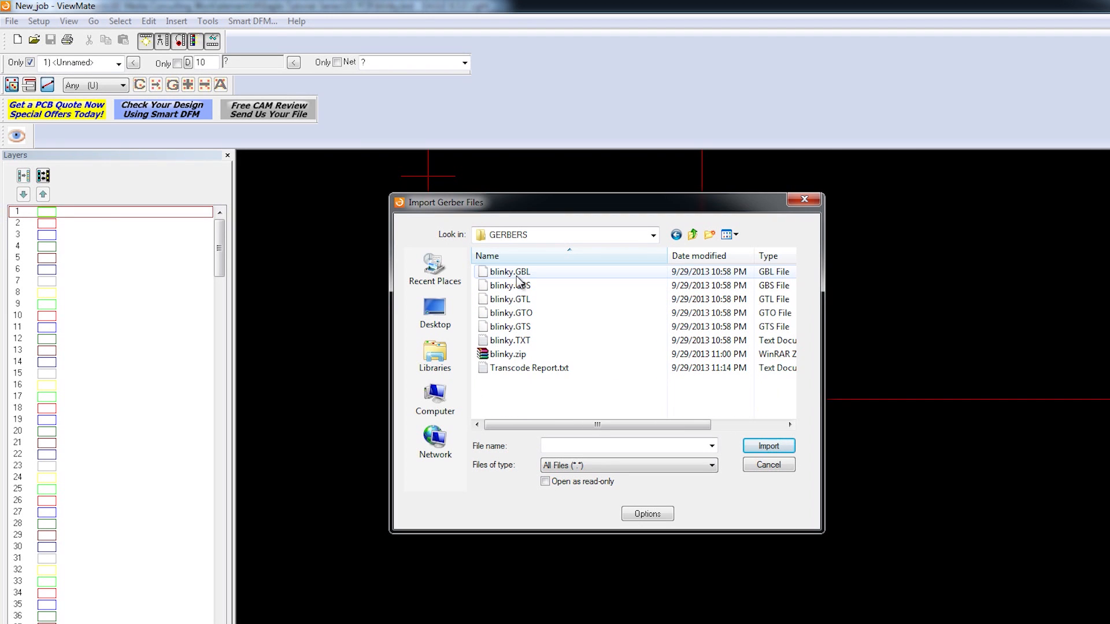
Step: Import the five Gerber files blinky.GBL, blinky.GBS, blinky.GTL, blinky.GTO and blinky.GTS together
{"action": "left_click", "coordinate": [523, 273]}
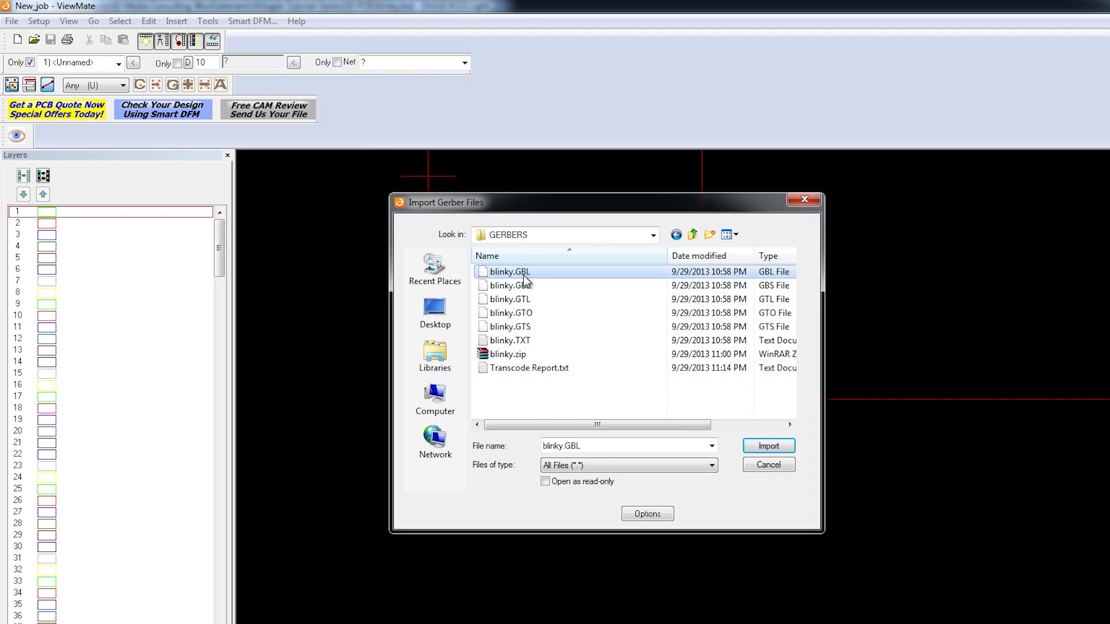
{"action": "left_click", "coordinate": [537, 327], "text": "shift"}
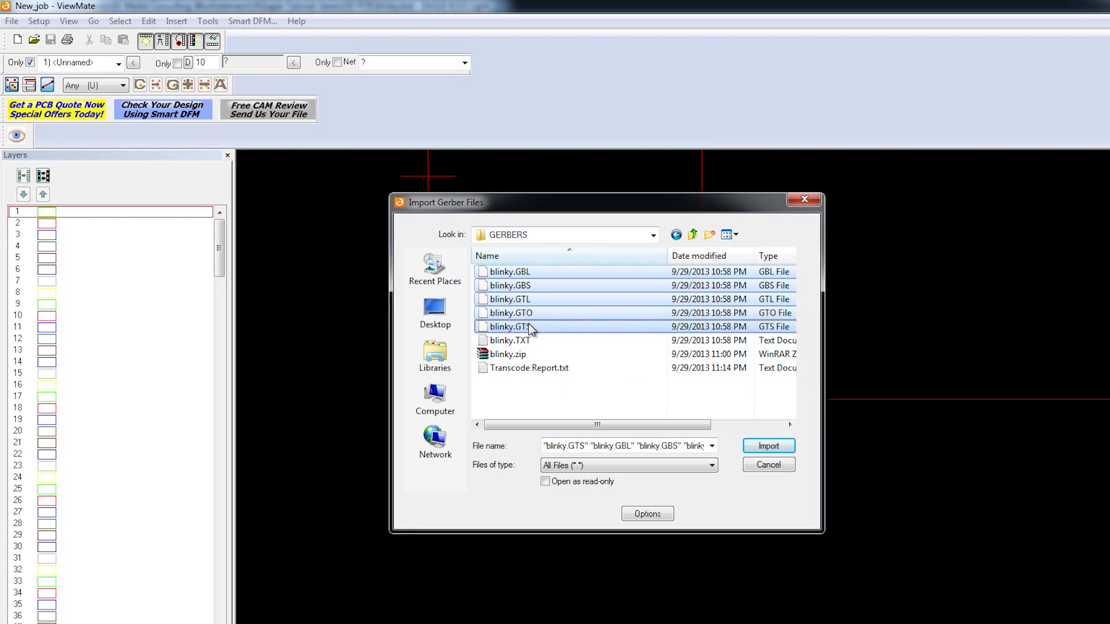
{"action": "left_click", "coordinate": [790, 449]}
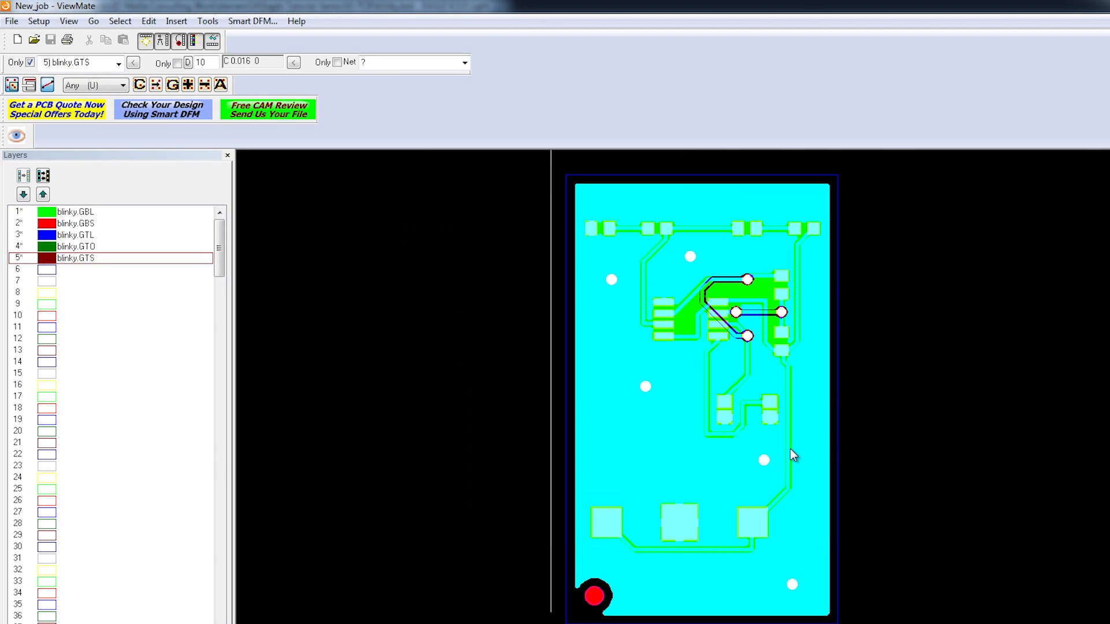
Step: Hide the GBS, GTL, GTO and GTS layers and examine the traces and vias on the blinky.GBL bottom copper layer
{"action": "left_click", "coordinate": [48, 225]}
{"action": "left_click", "coordinate": [47, 235]}
{"action": "left_click", "coordinate": [46, 247]}
{"action": "left_click", "coordinate": [47, 259]}
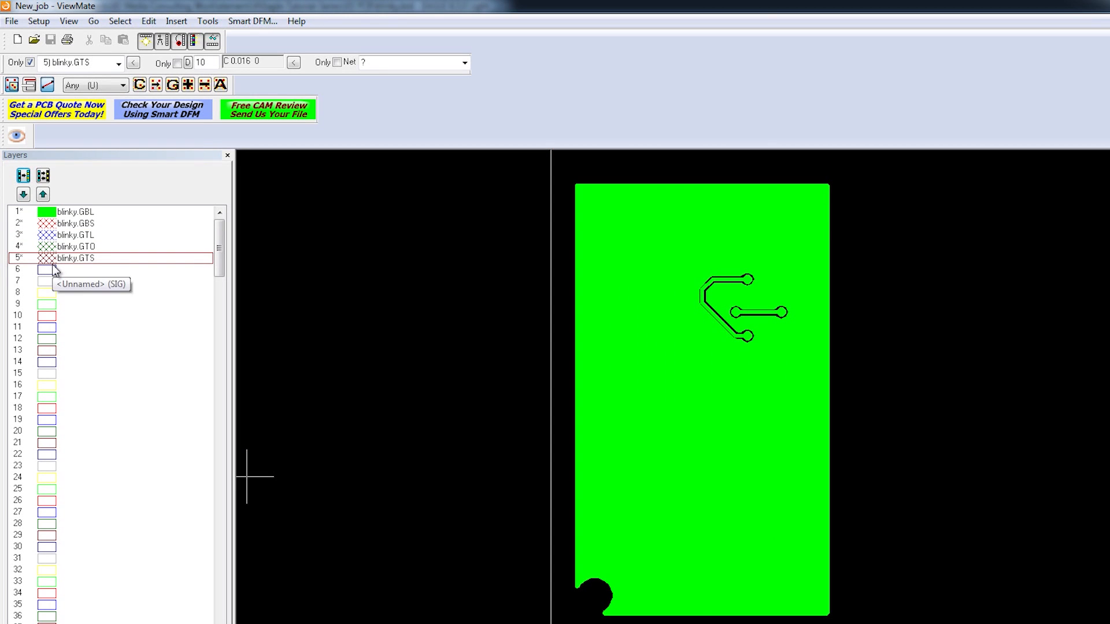
{"action": "scroll", "coordinate": [849, 385], "scroll_direction": "up", "scroll_amount": 1}
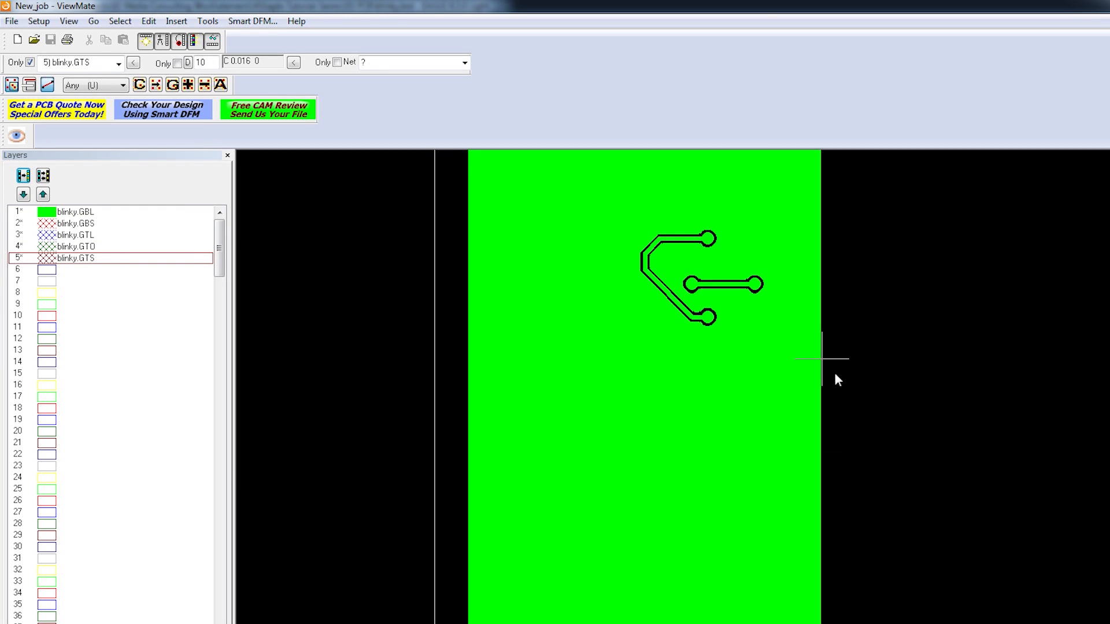
{"action": "scroll", "coordinate": [848, 303], "scroll_direction": "up", "scroll_amount": 2}
{"action": "scroll", "coordinate": [776, 276], "scroll_direction": "down", "scroll_amount": 2}
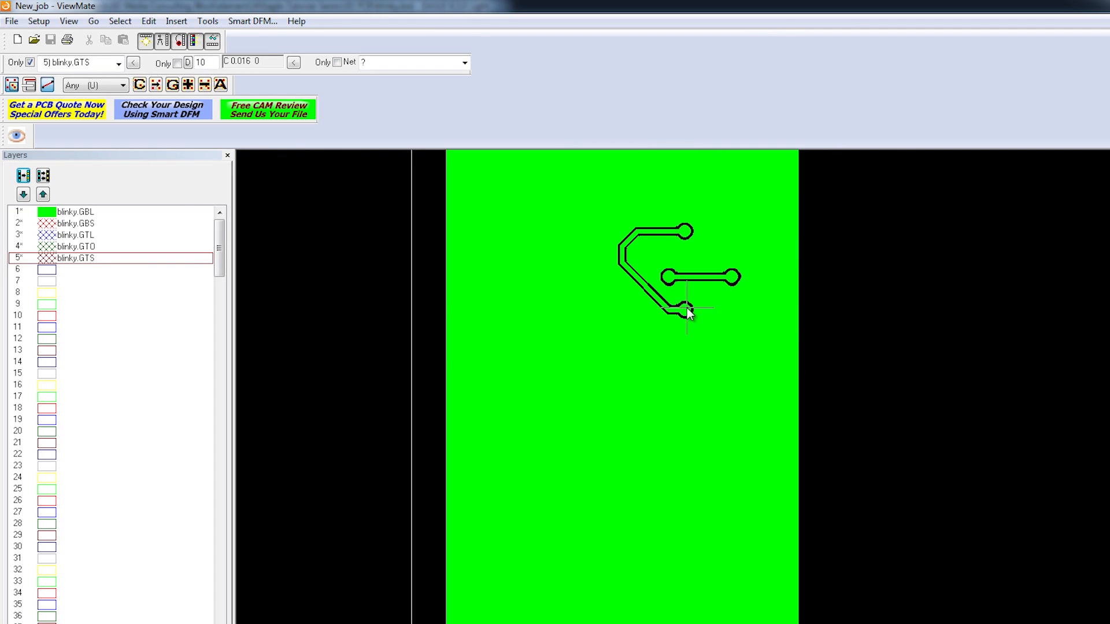
Step: Show the blinky.GBS bottom solder mask layer over the blinky.GBL copper and inspect the mask openings around the vias
{"action": "scroll", "coordinate": [686, 308], "scroll_direction": "up", "scroll_amount": 3}
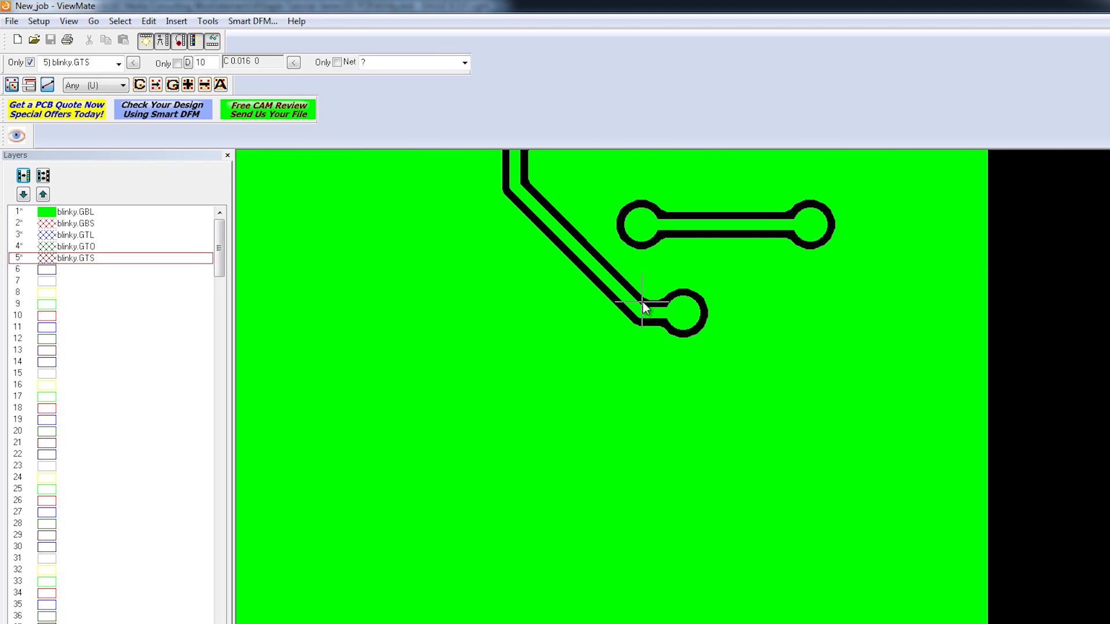
{"action": "scroll", "coordinate": [670, 306], "scroll_direction": "down", "scroll_amount": 5}
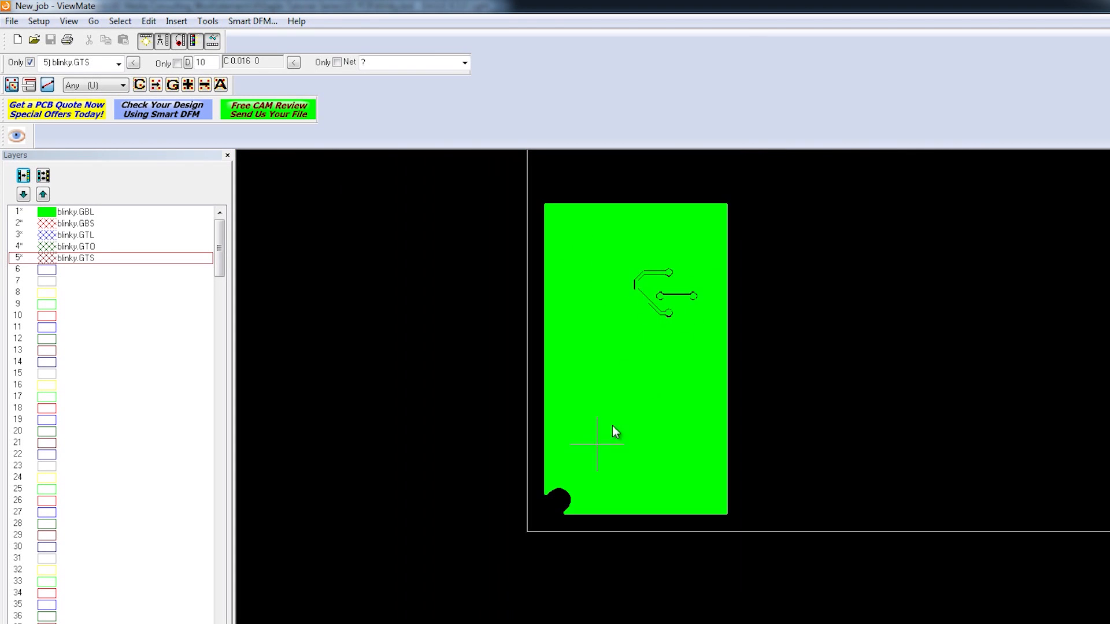
{"action": "scroll", "coordinate": [542, 503], "scroll_direction": "up", "scroll_amount": 3}
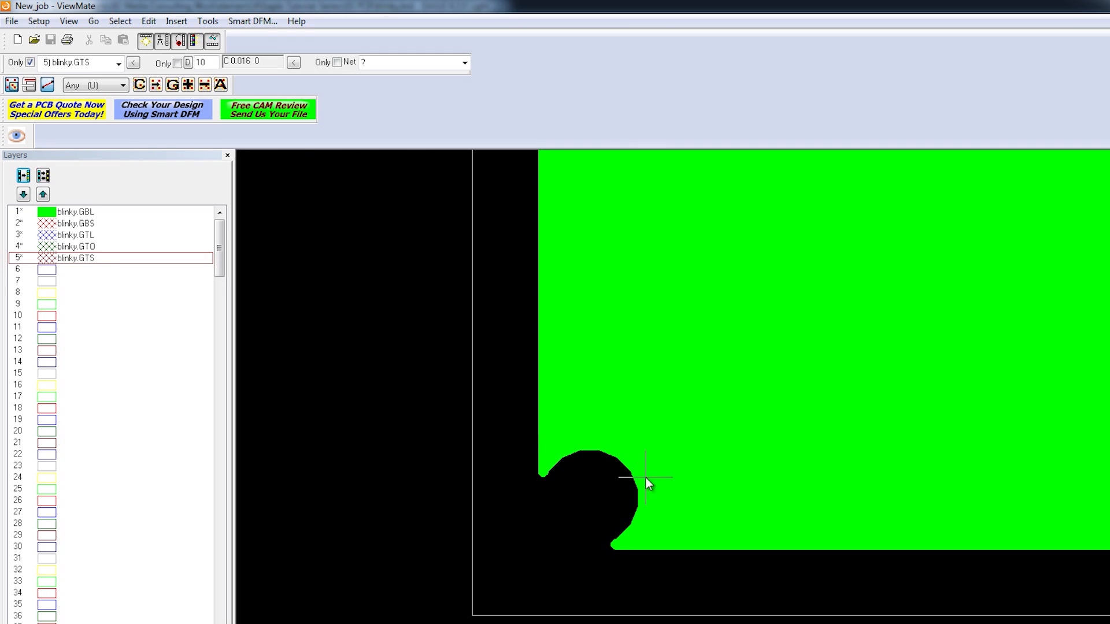
{"action": "left_click", "coordinate": [49, 225]}
{"action": "left_click", "coordinate": [48, 223]}
{"action": "scroll", "coordinate": [628, 448], "scroll_direction": "down", "scroll_amount": 3}
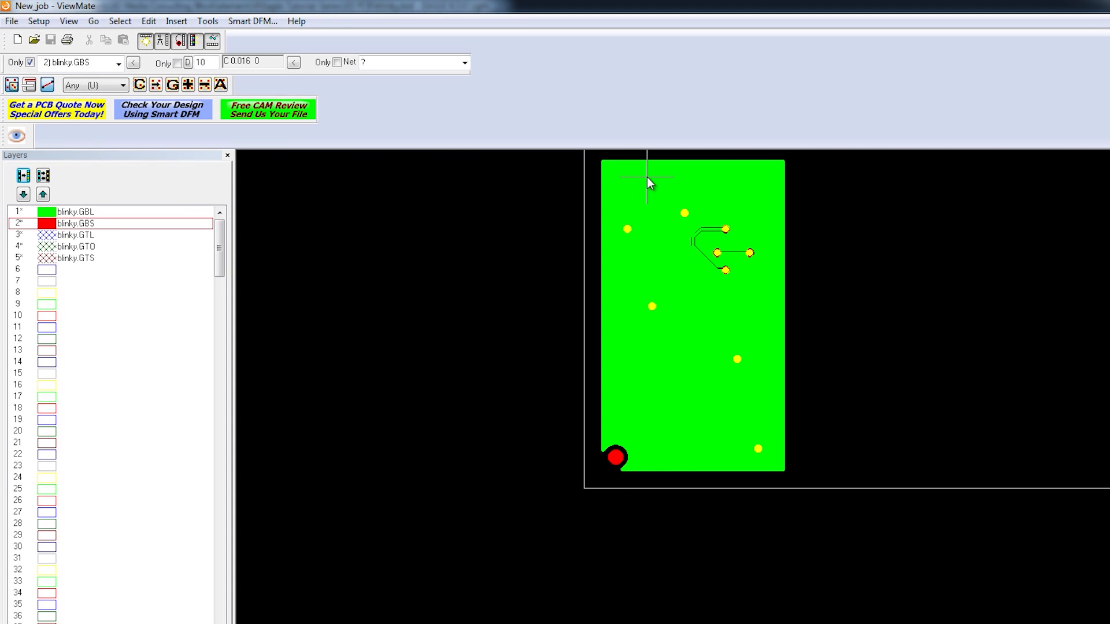
{"action": "scroll", "coordinate": [647, 177], "scroll_direction": "up", "scroll_amount": 1}
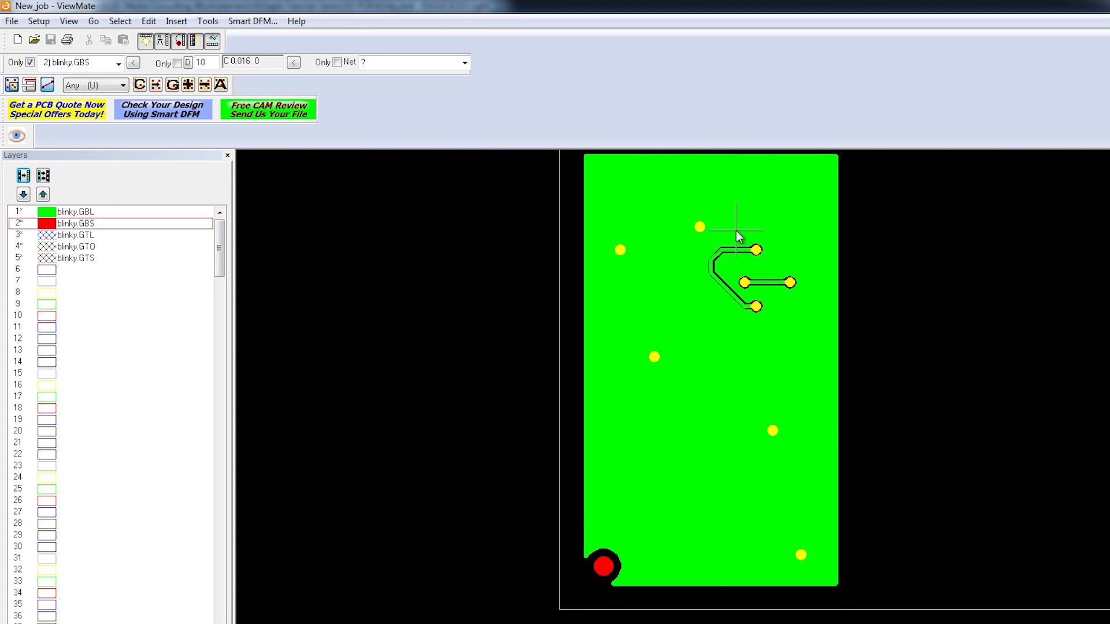
{"action": "scroll", "coordinate": [736, 231], "scroll_direction": "up", "scroll_amount": 2}
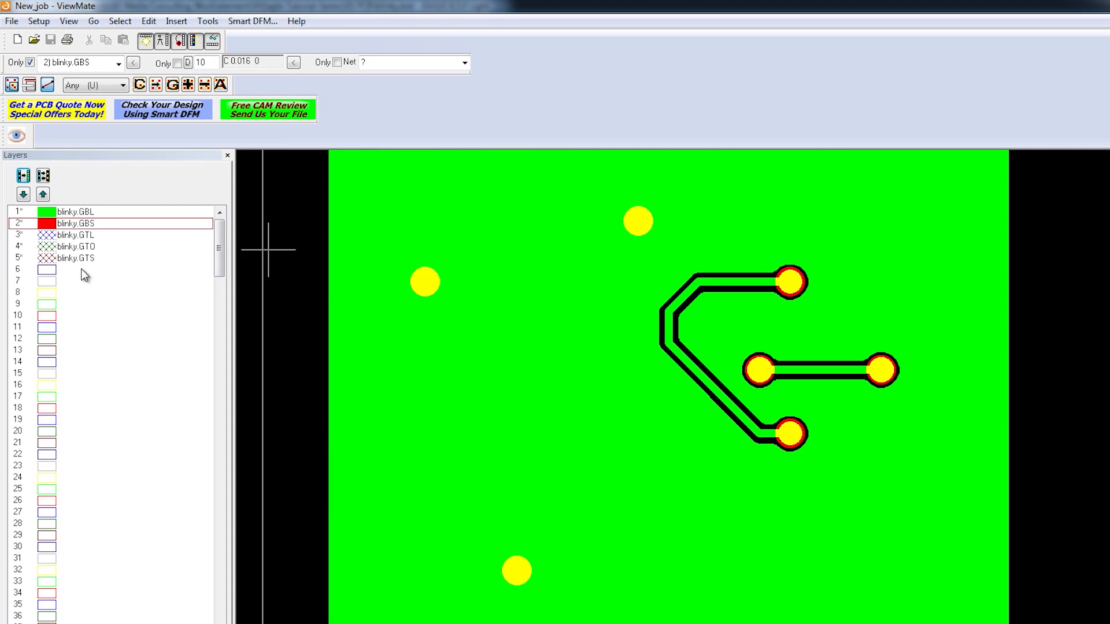
Step: Show the blinky.GTL top copper layer, hide blinky.GBL, and examine the top-side pads, traces and vias
{"action": "left_click", "coordinate": [46, 236]}
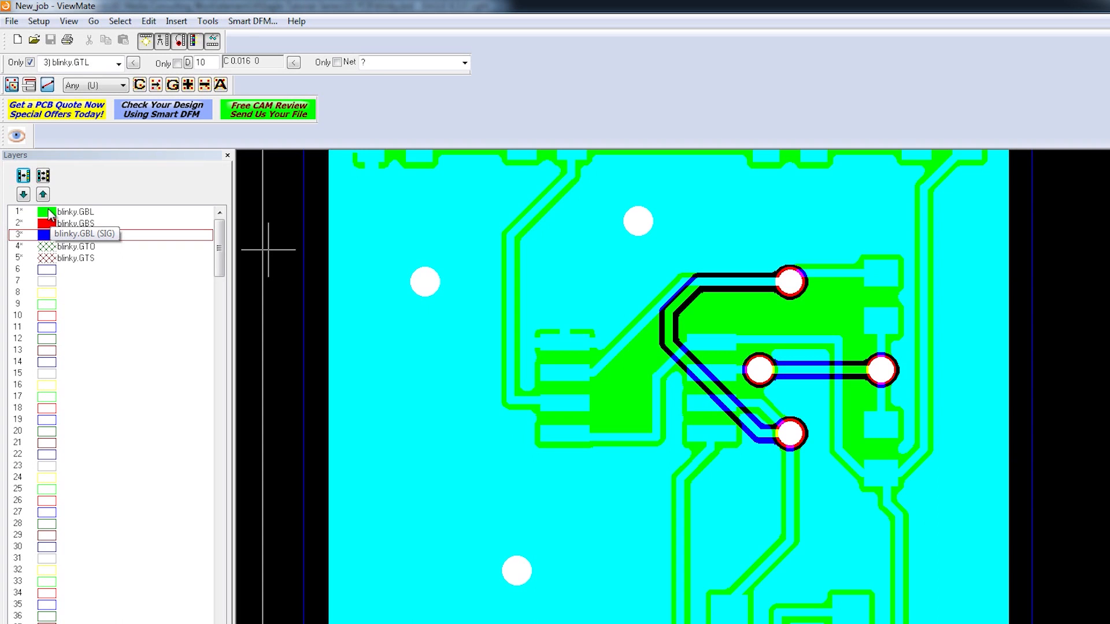
{"action": "left_click", "coordinate": [48, 213]}
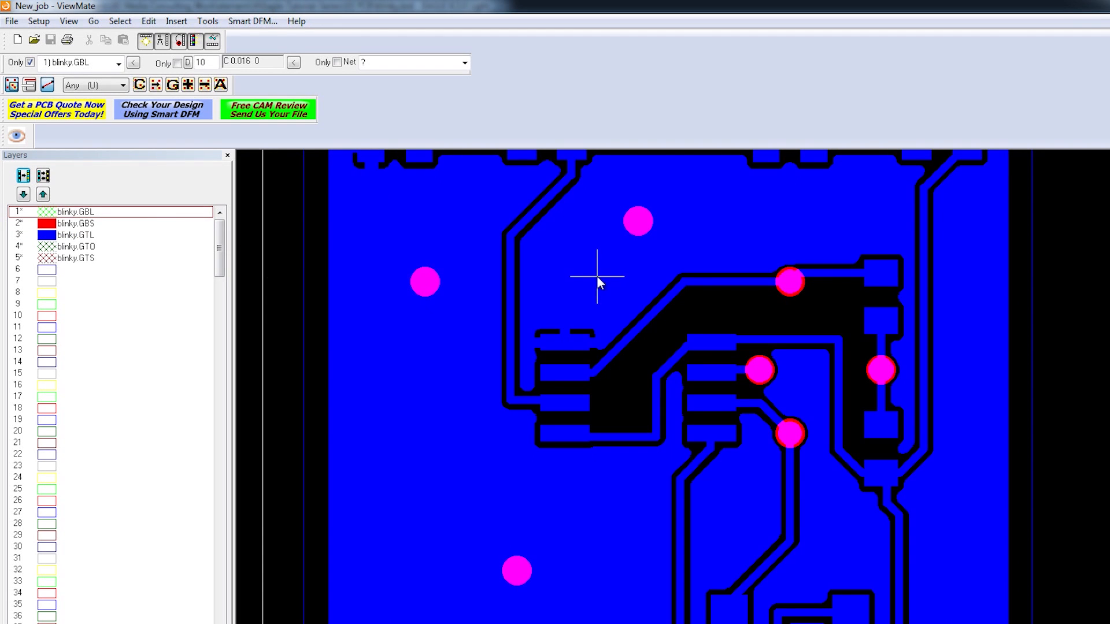
{"action": "scroll", "coordinate": [596, 276], "scroll_direction": "down", "scroll_amount": 3}
{"action": "scroll", "coordinate": [587, 515], "scroll_direction": "up", "scroll_amount": 3}
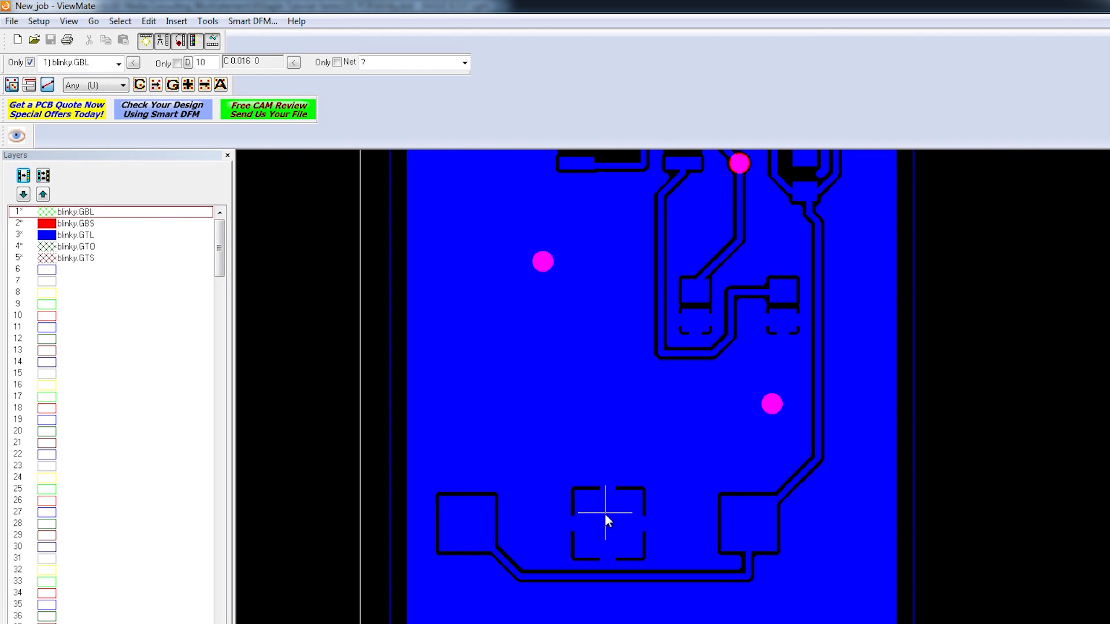
{"action": "scroll", "coordinate": [639, 314], "scroll_direction": "down", "scroll_amount": 2}
{"action": "scroll", "coordinate": [643, 236], "scroll_direction": "up", "scroll_amount": 2}
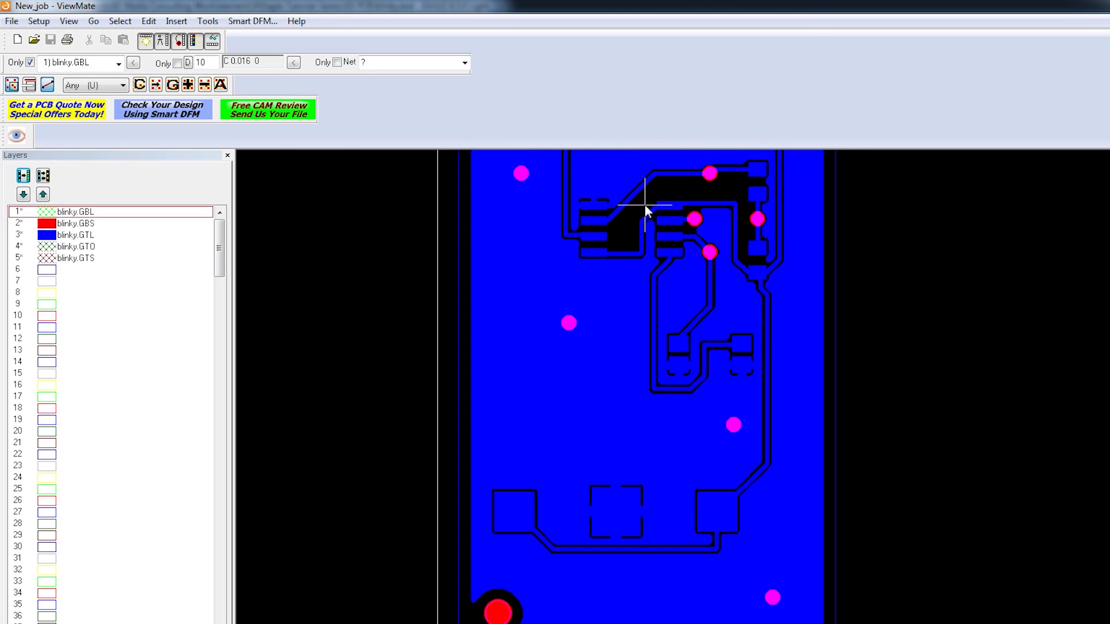
Step: Display only the blinky.GTO silkscreen by hiding blinky.GTL and blinky.GBS, and inspect its component labels and outlines
{"action": "left_click", "coordinate": [41, 237]}
{"action": "left_click", "coordinate": [41, 237]}
{"action": "left_click", "coordinate": [46, 246]}
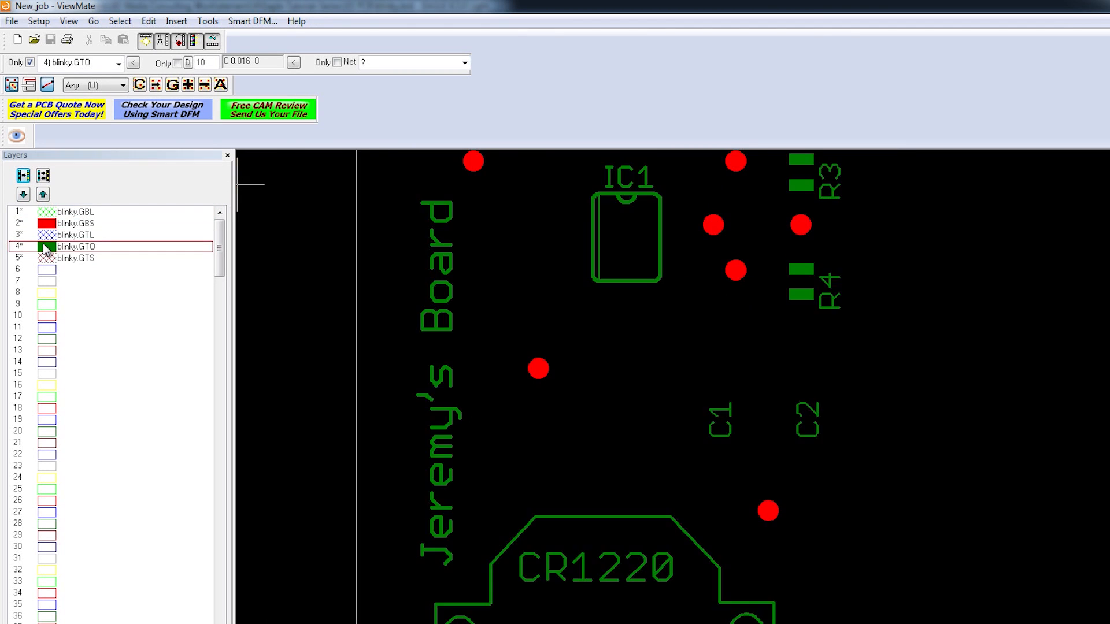
{"action": "left_click", "coordinate": [46, 230]}
{"action": "left_click", "coordinate": [46, 229]}
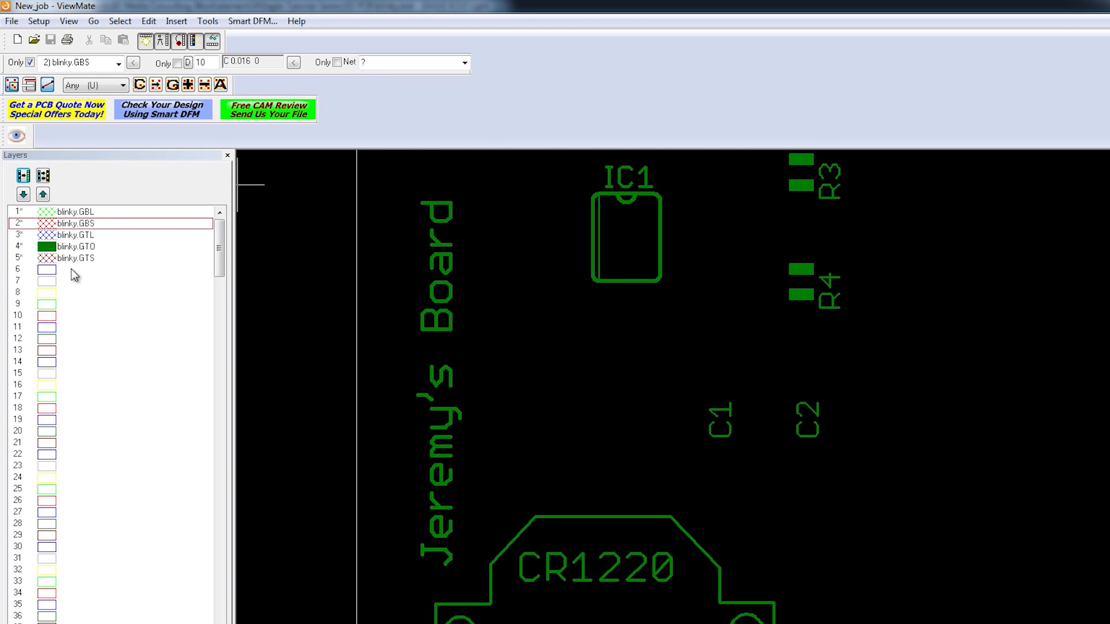
{"action": "scroll", "coordinate": [643, 294], "scroll_direction": "down", "scroll_amount": 3}
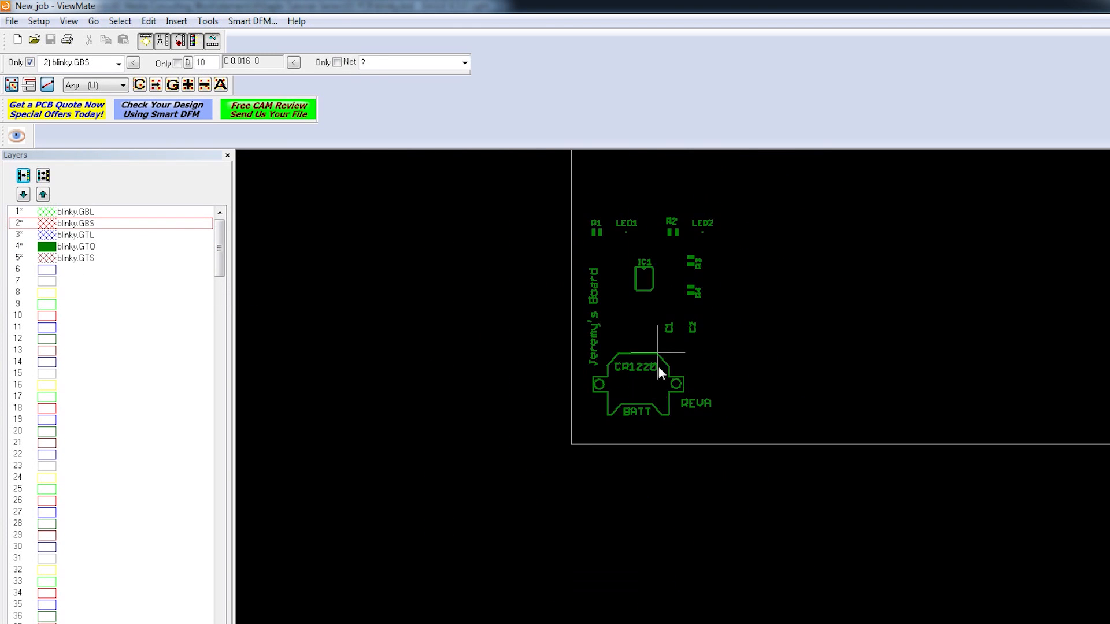
{"action": "scroll", "coordinate": [665, 367], "scroll_direction": "up", "scroll_amount": 1}
{"action": "scroll", "coordinate": [646, 238], "scroll_direction": "up", "scroll_amount": 1}
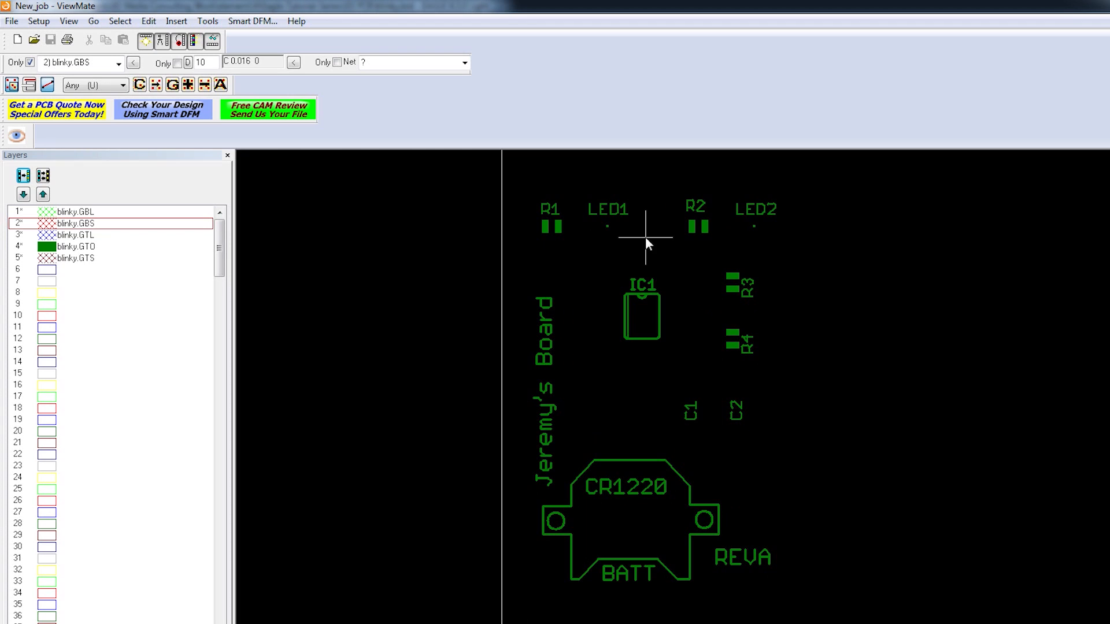
Step: Show the blinky.GTL top copper and blinky.GTS top solder mask layers together with the silkscreen
{"action": "left_click", "coordinate": [47, 235]}
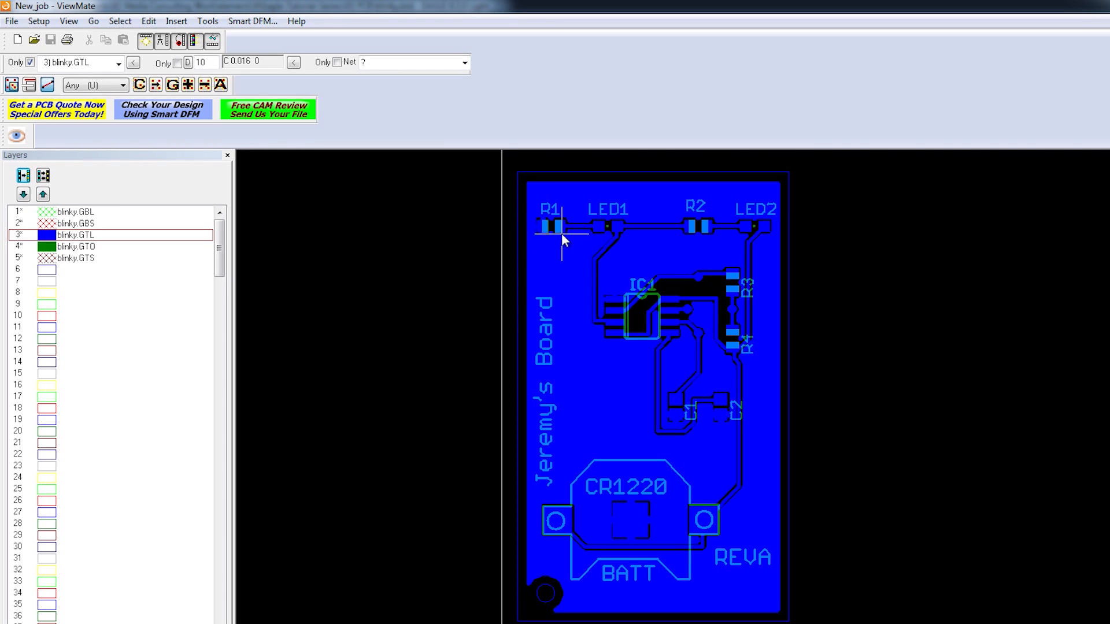
{"action": "left_click", "coordinate": [47, 258]}
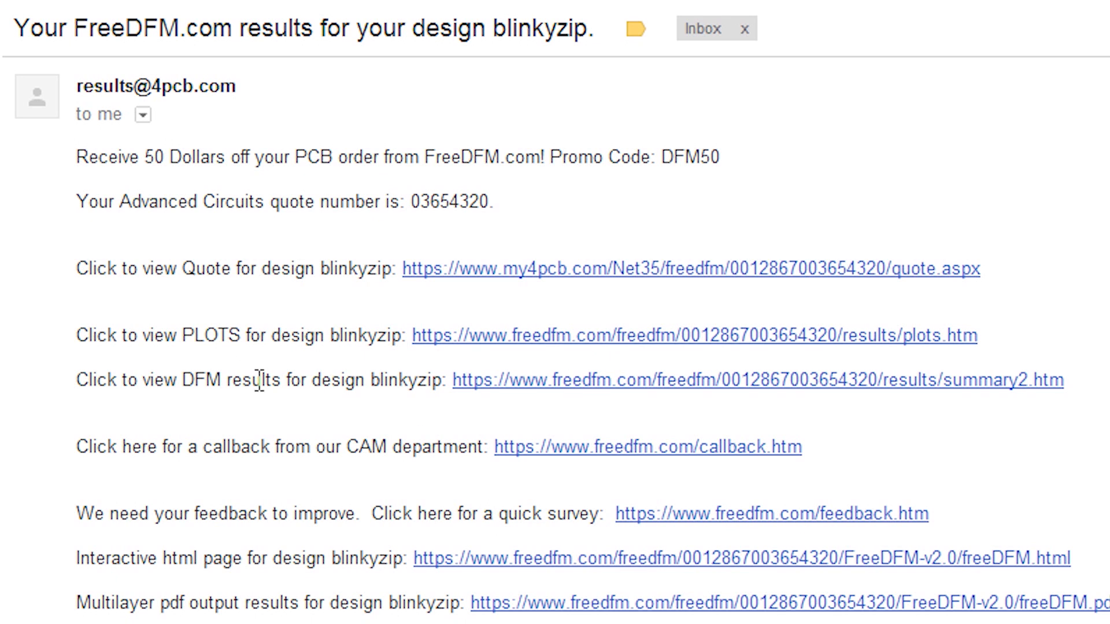
Step: Switch to the FreeDFM results email and open the DFM results page for the blinkyzip design
{"action": "left_click", "coordinate": [510, 383]}
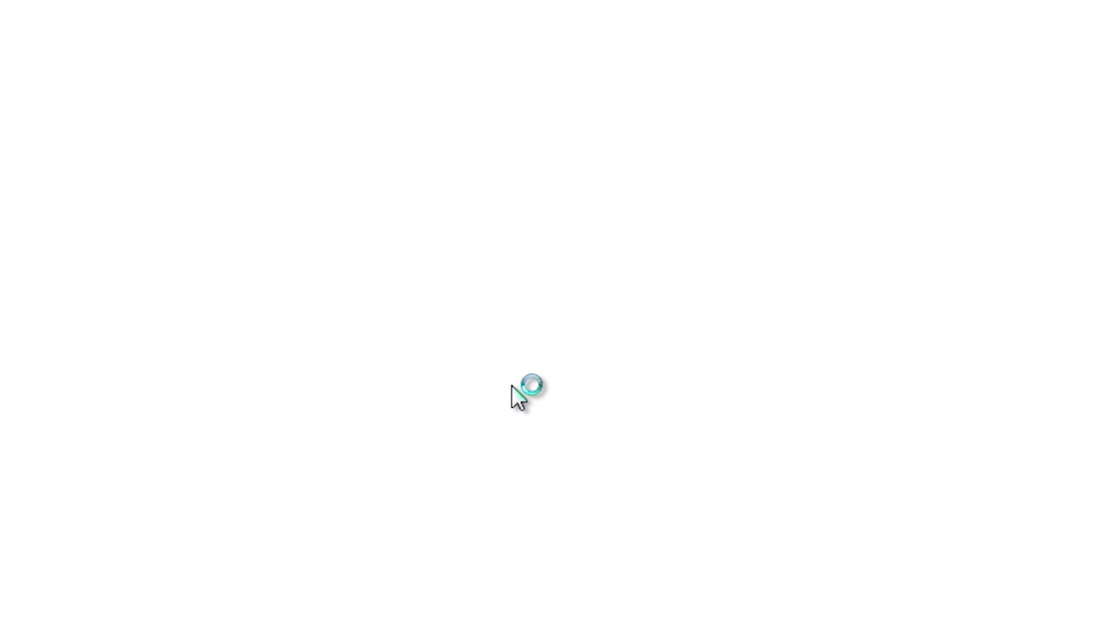
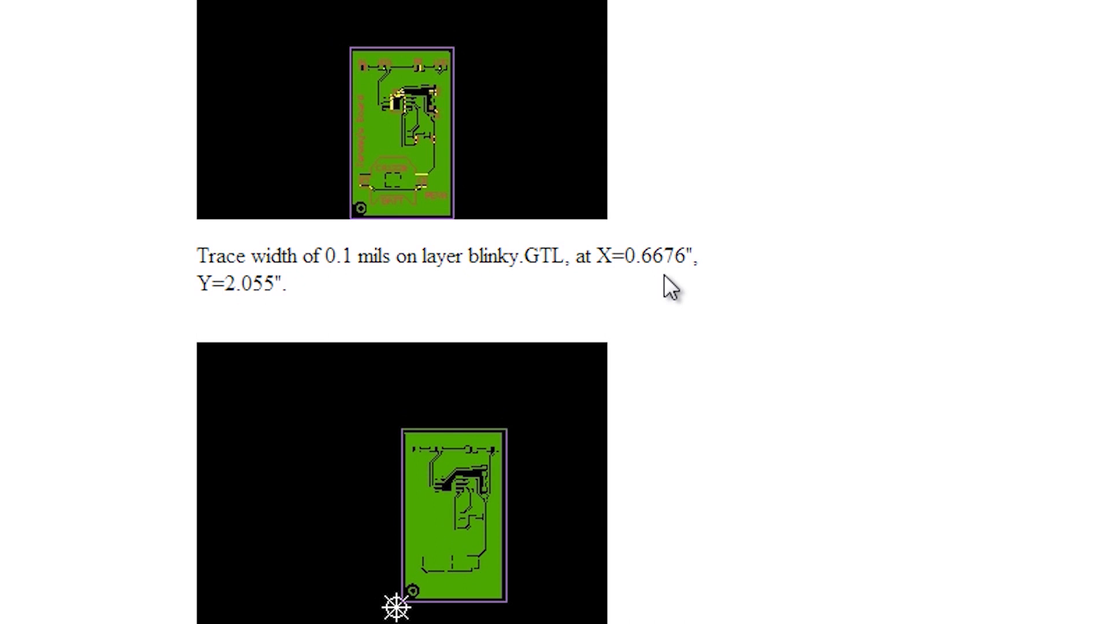
Step: Examine the insufficient trace width violations for blinkyzip, including the requirements, resolution text and board plots
{"action": "scroll", "coordinate": [649, 529], "scroll_direction": "down", "scroll_amount": 10}
{"action": "scroll", "coordinate": [653, 566], "scroll_direction": "up", "scroll_amount": 15}
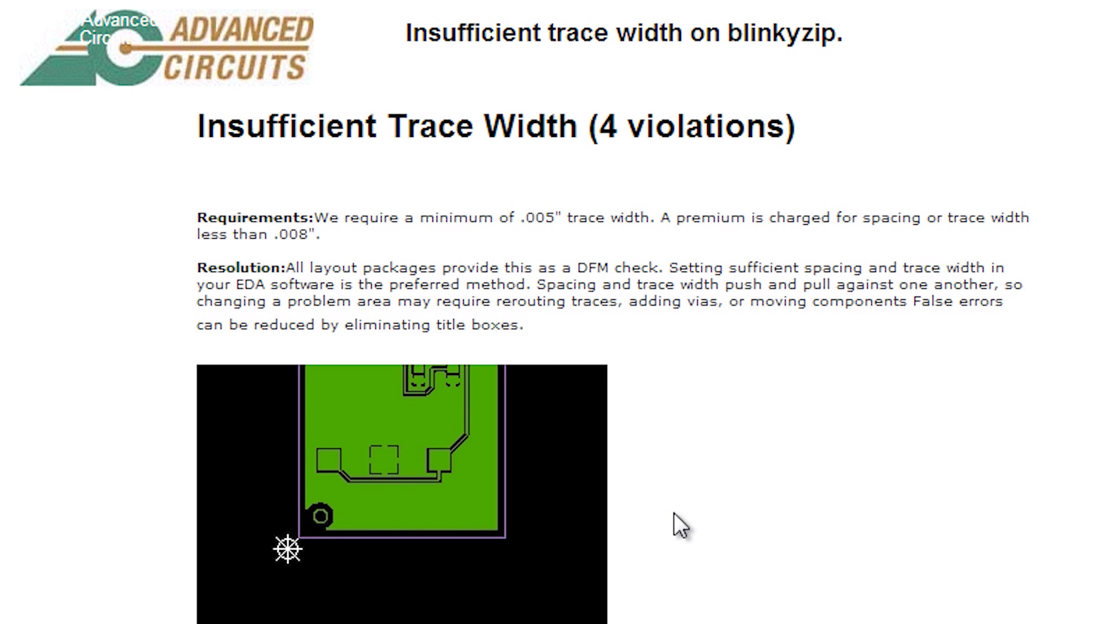
{"action": "scroll", "coordinate": [674, 512], "scroll_direction": "down", "scroll_amount": 8}
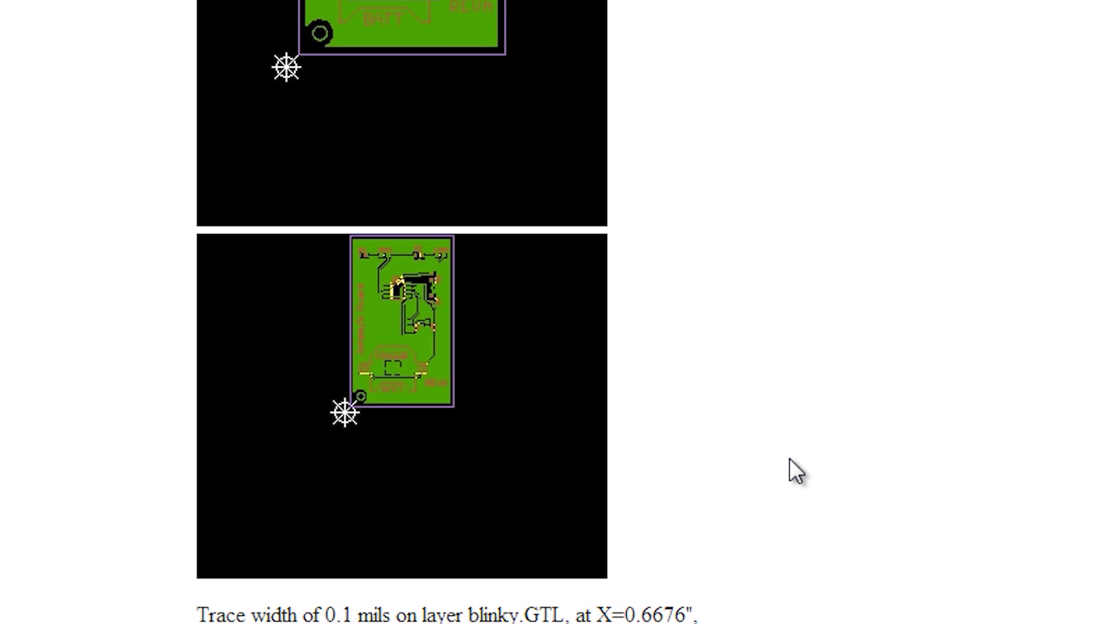
{"action": "scroll", "coordinate": [795, 469], "scroll_direction": "down", "scroll_amount": 20}
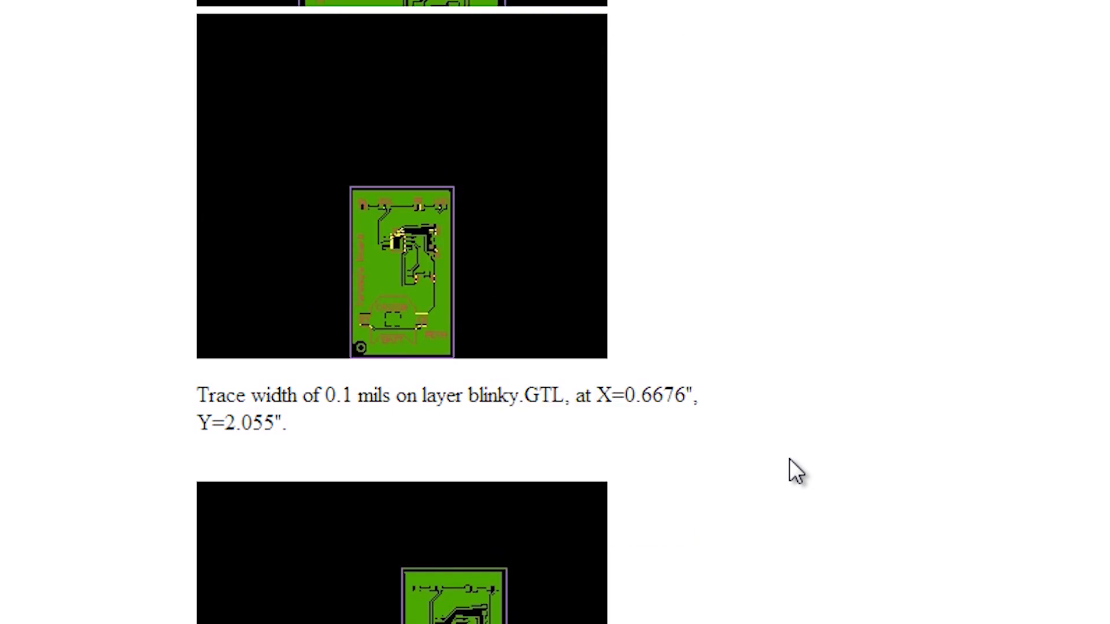
Step: Return to the FreeDFM results email, open the blinkyzip quote, and examine its standard and custom spec price matrices
{"action": "left_click", "coordinate": [78, 0]}
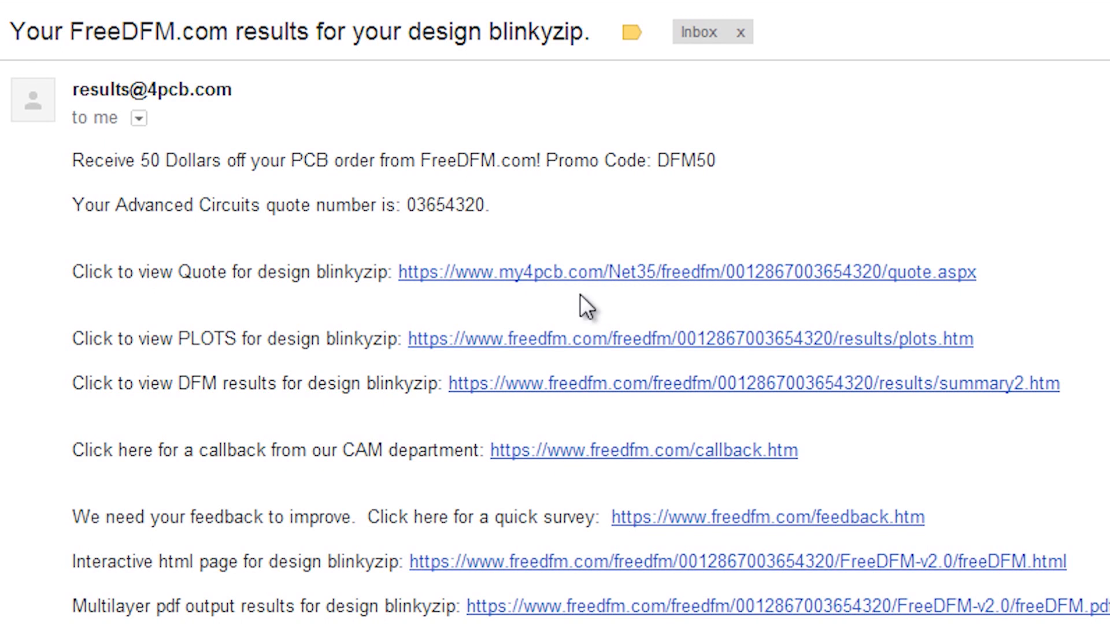
{"action": "left_click", "coordinate": [597, 276]}
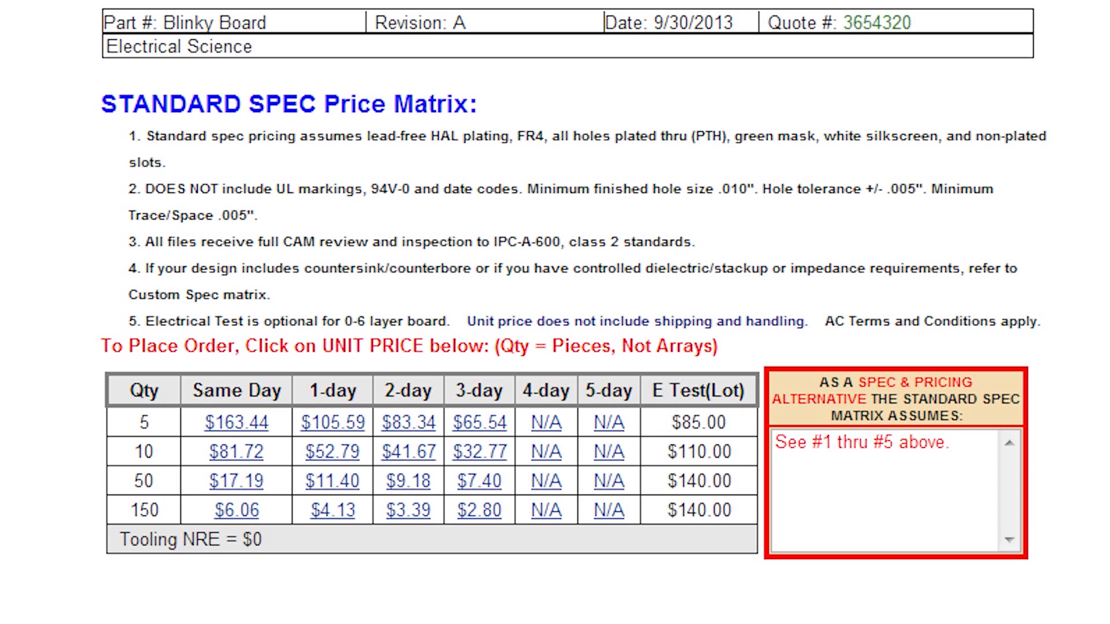
{"action": "scroll", "coordinate": [555, 312], "scroll_direction": "down", "scroll_amount": 5}
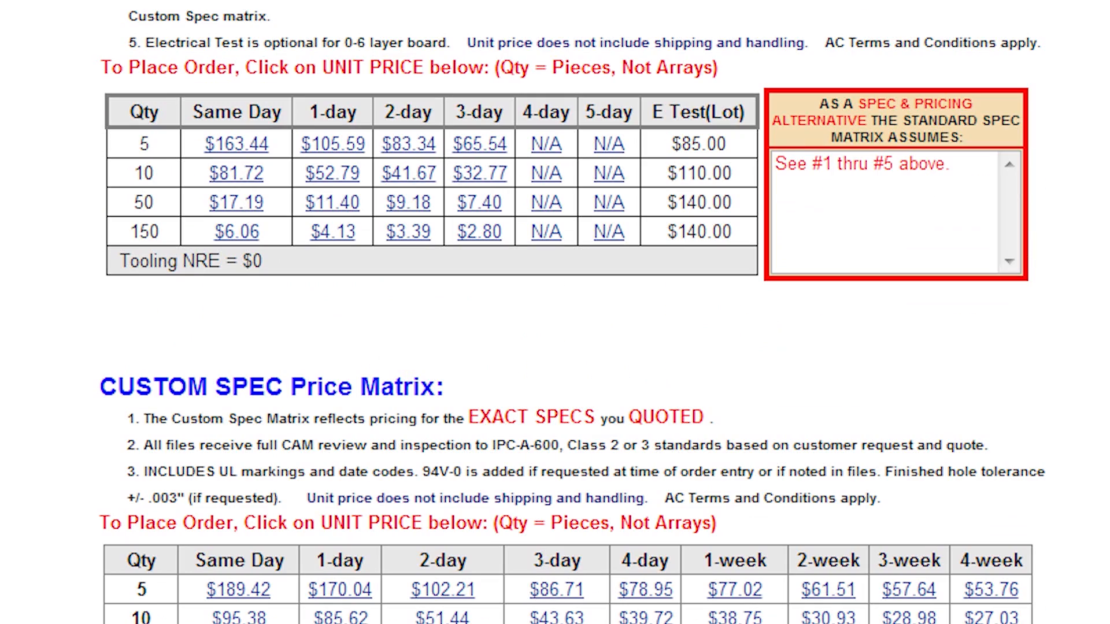
{"action": "scroll", "coordinate": [554, 312], "scroll_direction": "up", "scroll_amount": 5}
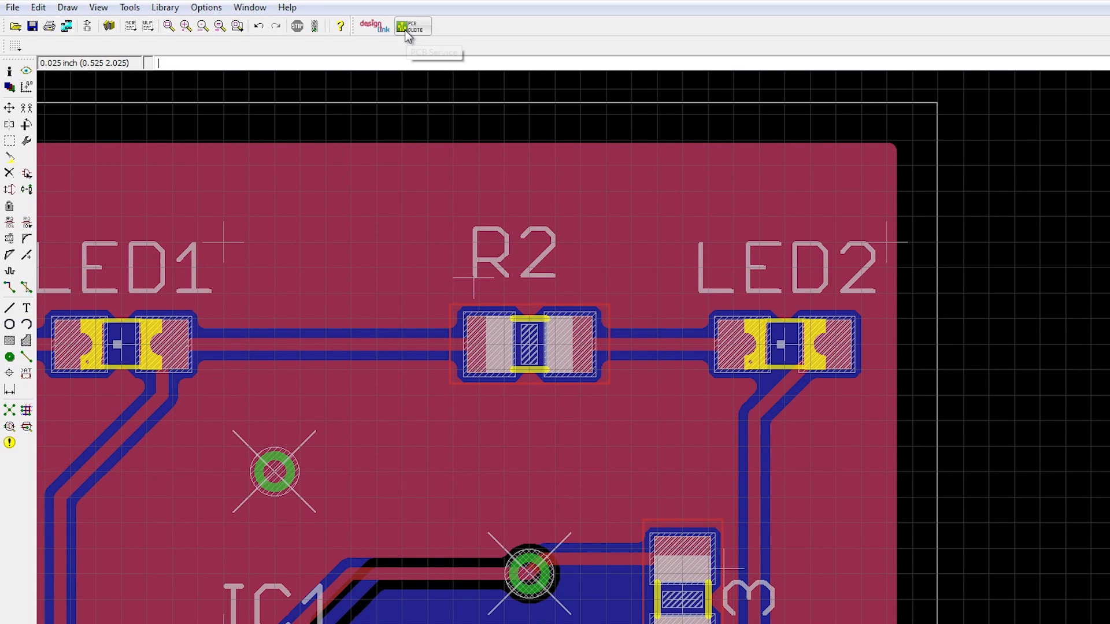
Step: Switch to EAGLE, launch the PCB Quote Service for blinky.brd, and request a PCB quote from element14
{"action": "left_click", "coordinate": [405, 29]}
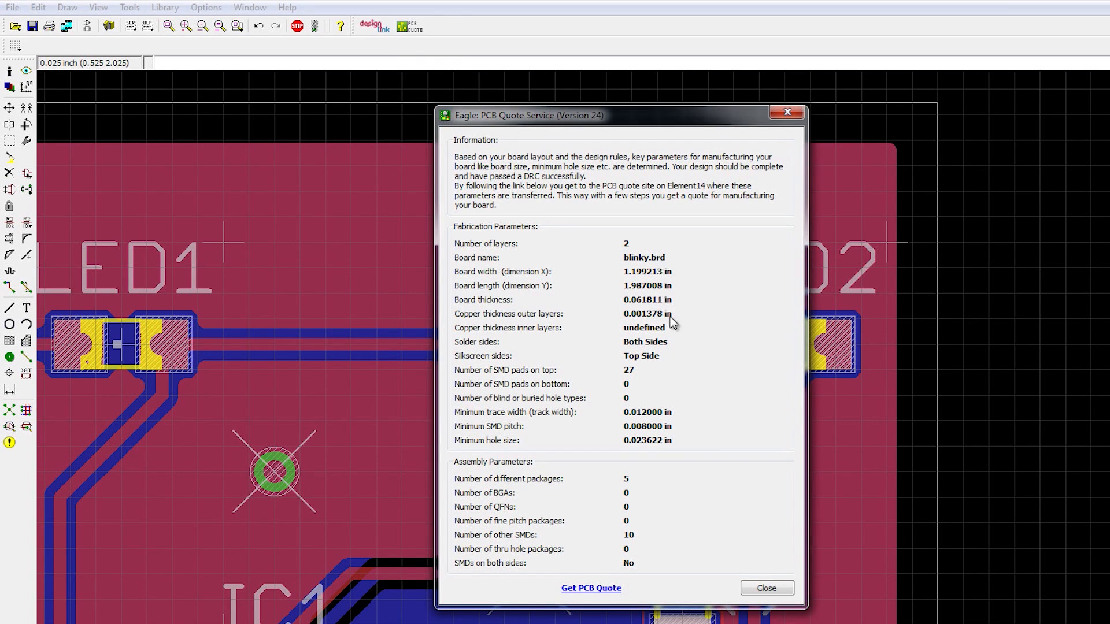
{"action": "left_click", "coordinate": [581, 589]}
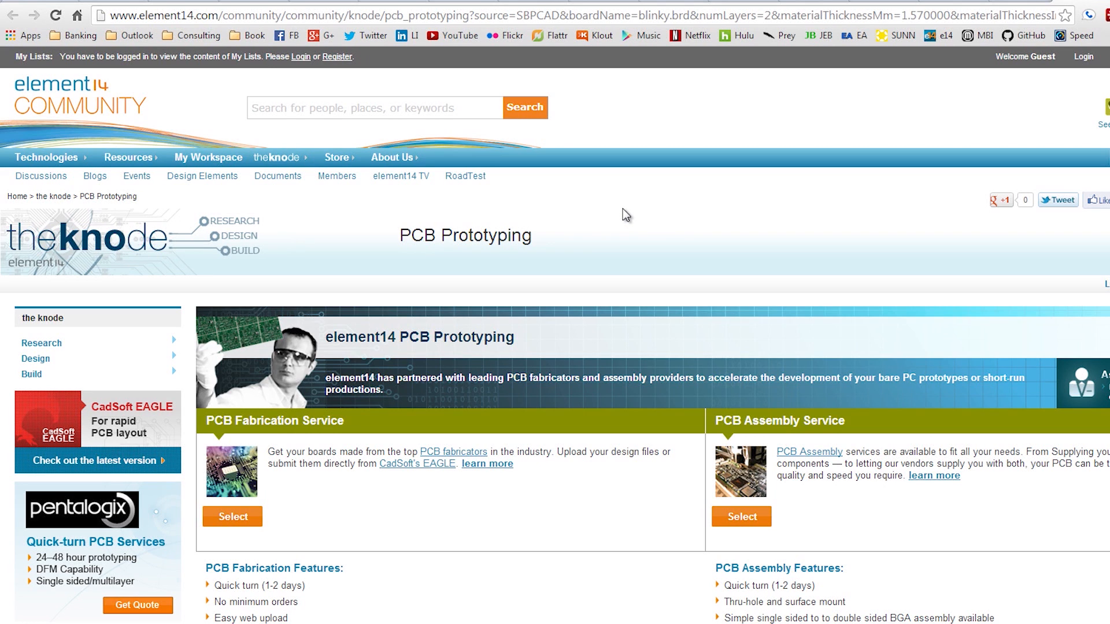
Step: Select element14's PCB Fabrication Service and start a quote with Sunstone Circuits
{"action": "scroll", "coordinate": [622, 209], "scroll_direction": "down", "scroll_amount": 3}
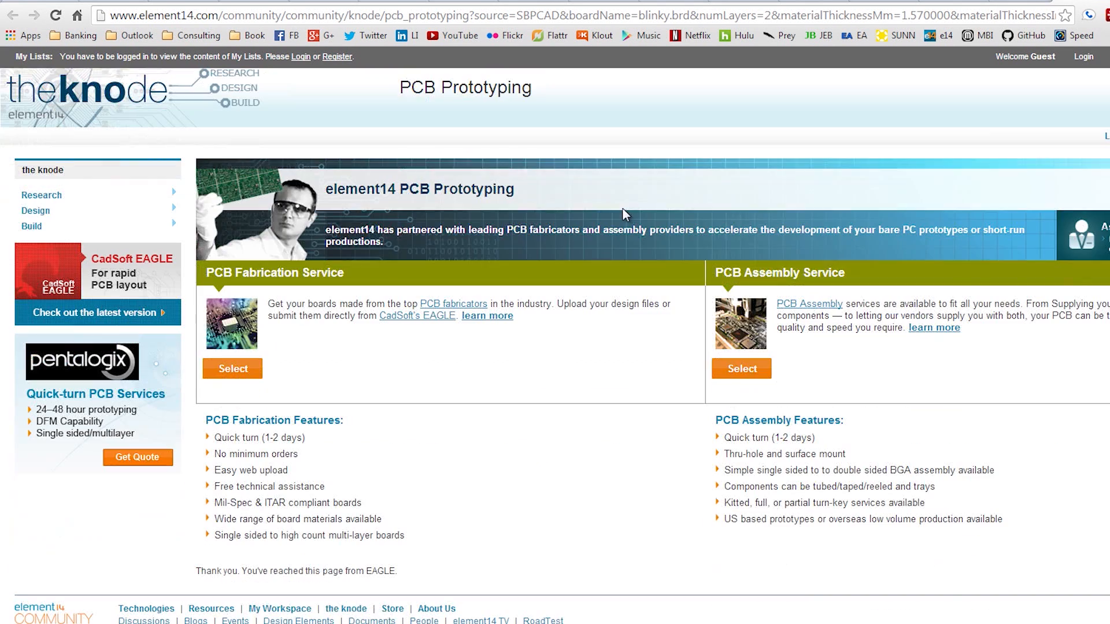
{"action": "left_click", "coordinate": [233, 371]}
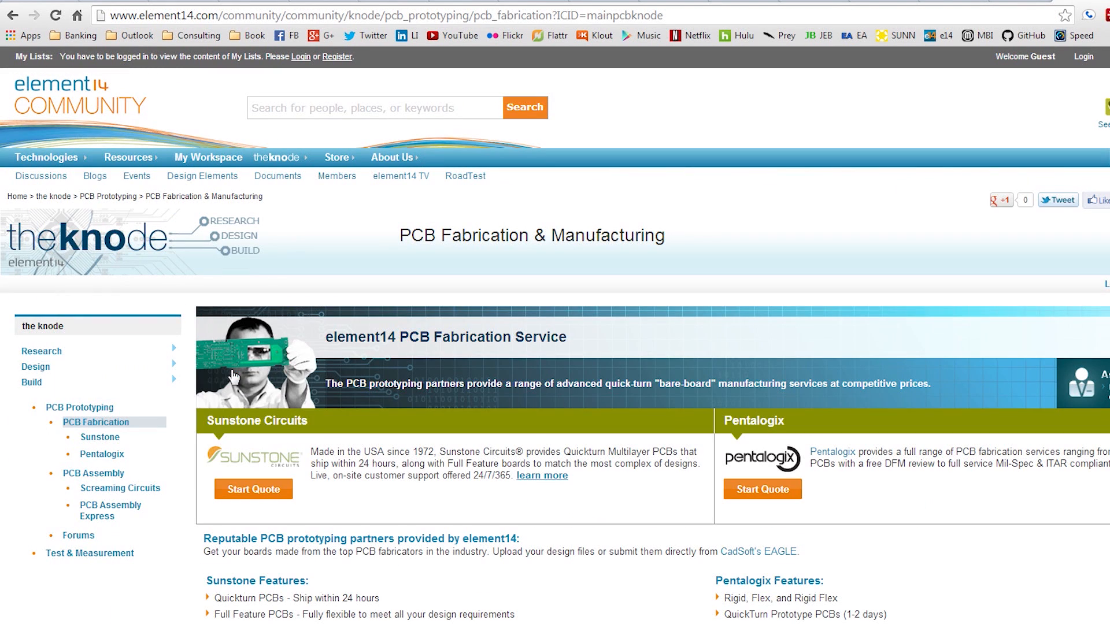
{"action": "scroll", "coordinate": [585, 398], "scroll_direction": "down", "scroll_amount": 1}
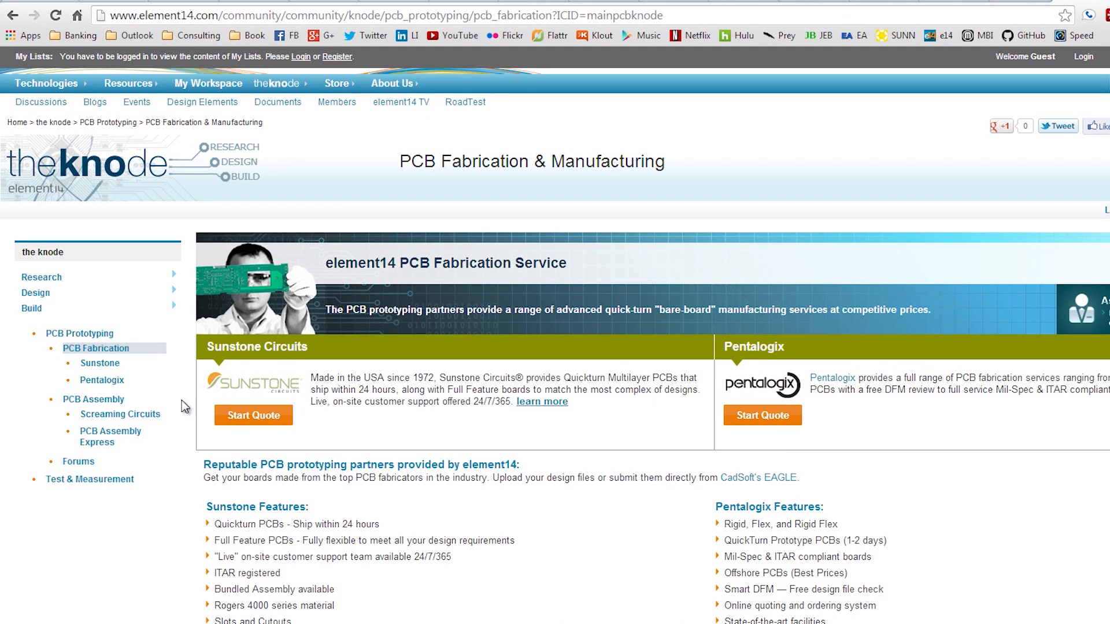
{"action": "left_click", "coordinate": [254, 415]}
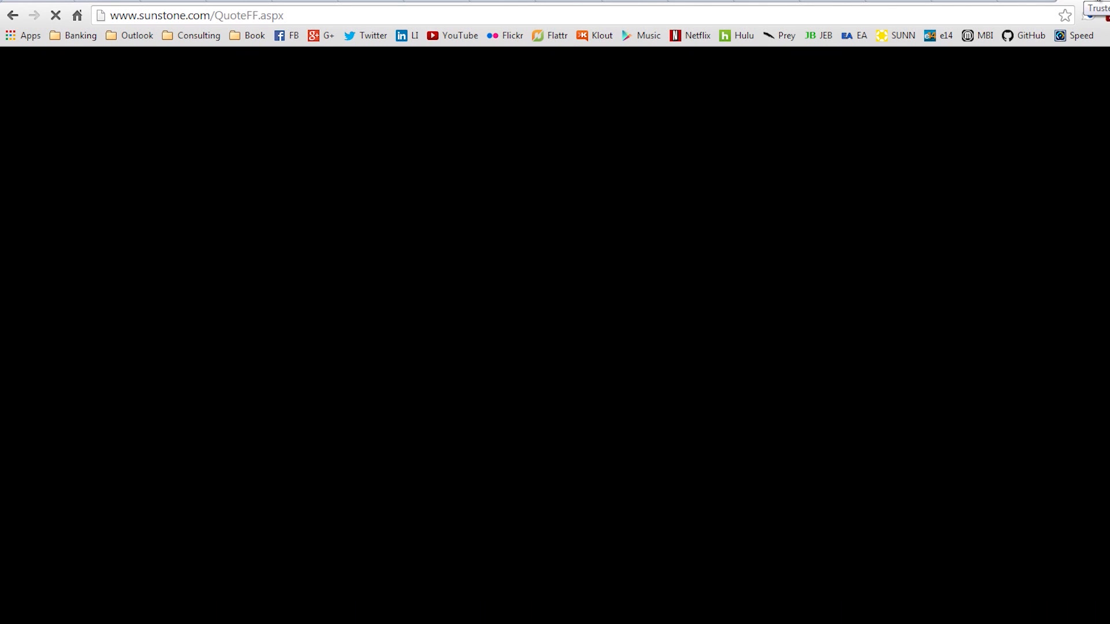
Step: Examine the build time, board size and finished copper fields in Sunstone's multilayer circuit board quote form
{"action": "scroll", "coordinate": [1048, 430], "scroll_direction": "down", "scroll_amount": 1}
{"action": "scroll", "coordinate": [1046, 424], "scroll_direction": "down", "scroll_amount": 5}
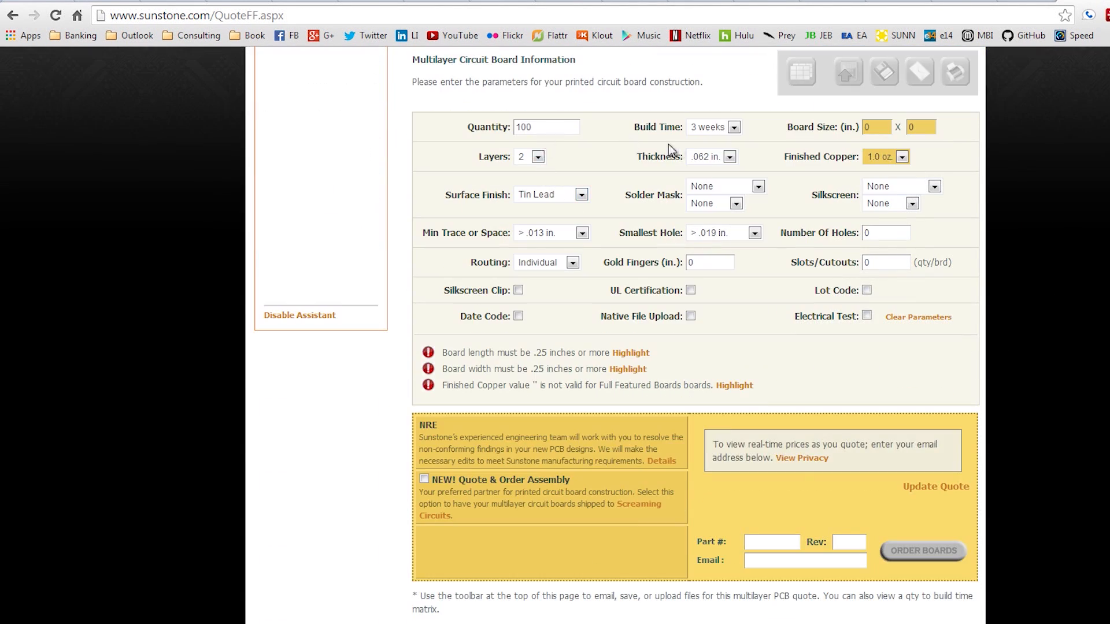
{"action": "left_click", "coordinate": [734, 127]}
{"action": "left_click", "coordinate": [733, 125]}
{"action": "left_click", "coordinate": [876, 127]}
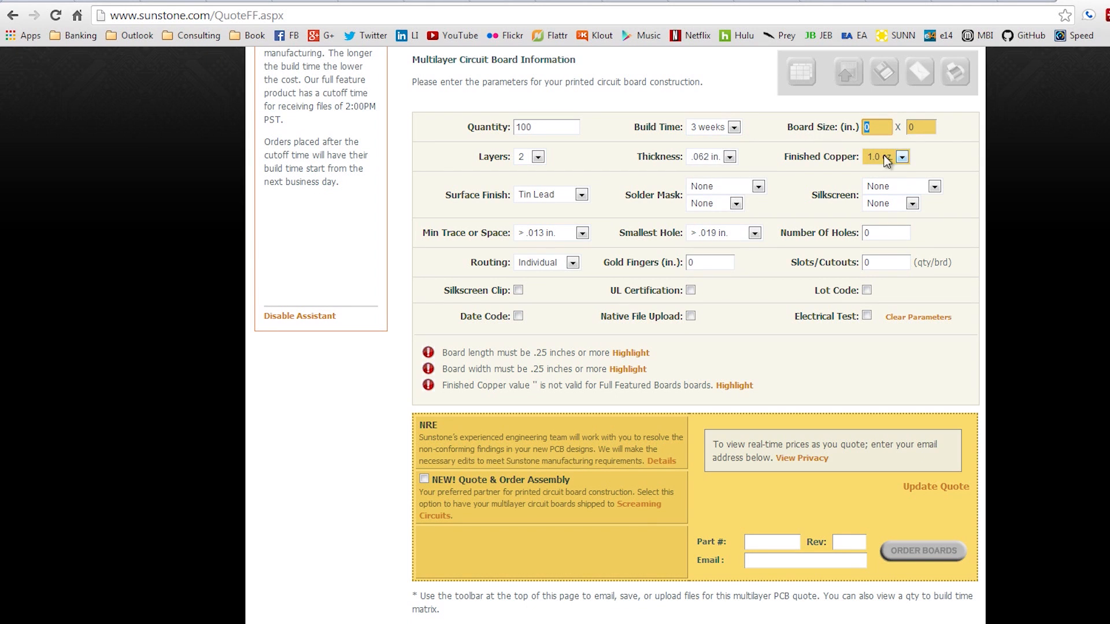
{"action": "left_click", "coordinate": [902, 156]}
{"action": "left_click", "coordinate": [897, 178]}
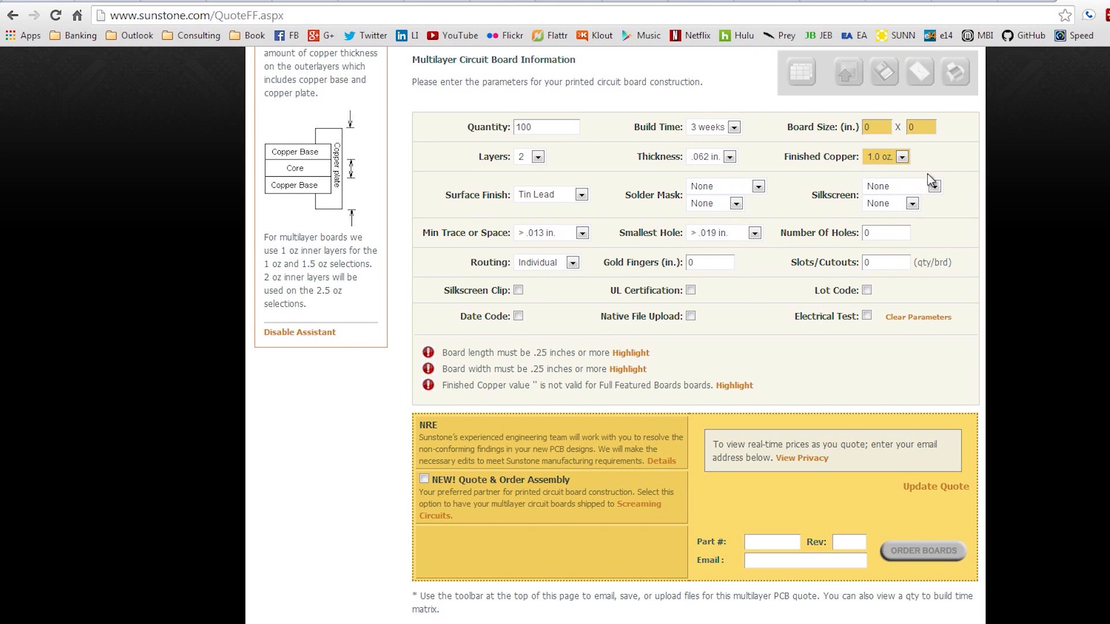
Step: Review the remaining Sunstone quote parameters, switch back to EAGLE, and close the PCB Quote Service dialog
{"action": "scroll", "coordinate": [927, 173], "scroll_direction": "up", "scroll_amount": 1}
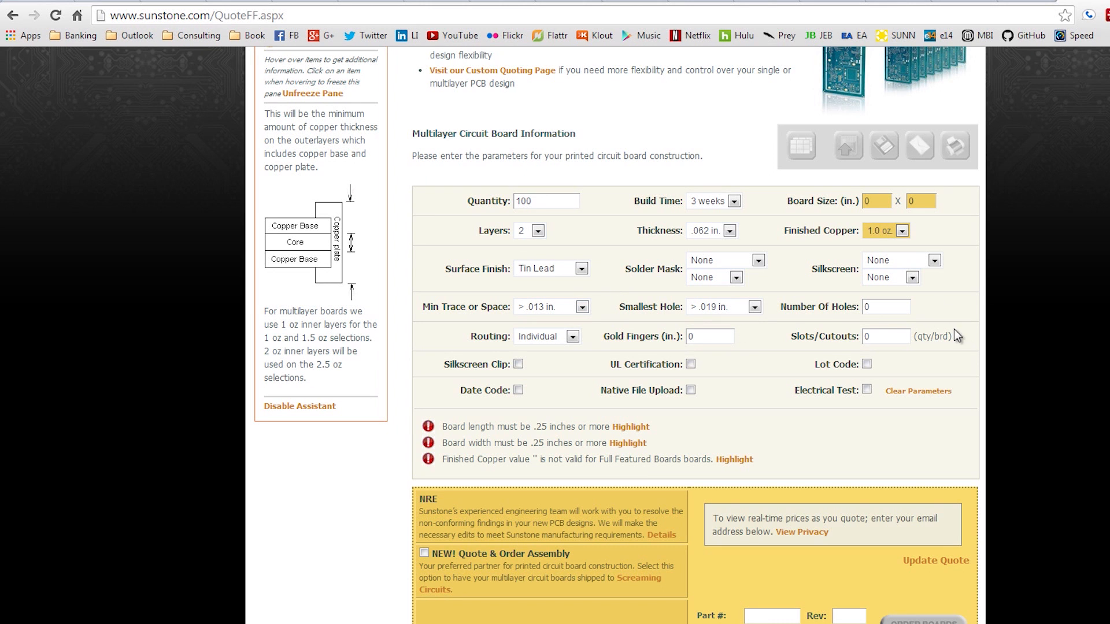
{"action": "scroll", "coordinate": [974, 420], "scroll_direction": "down", "scroll_amount": 1}
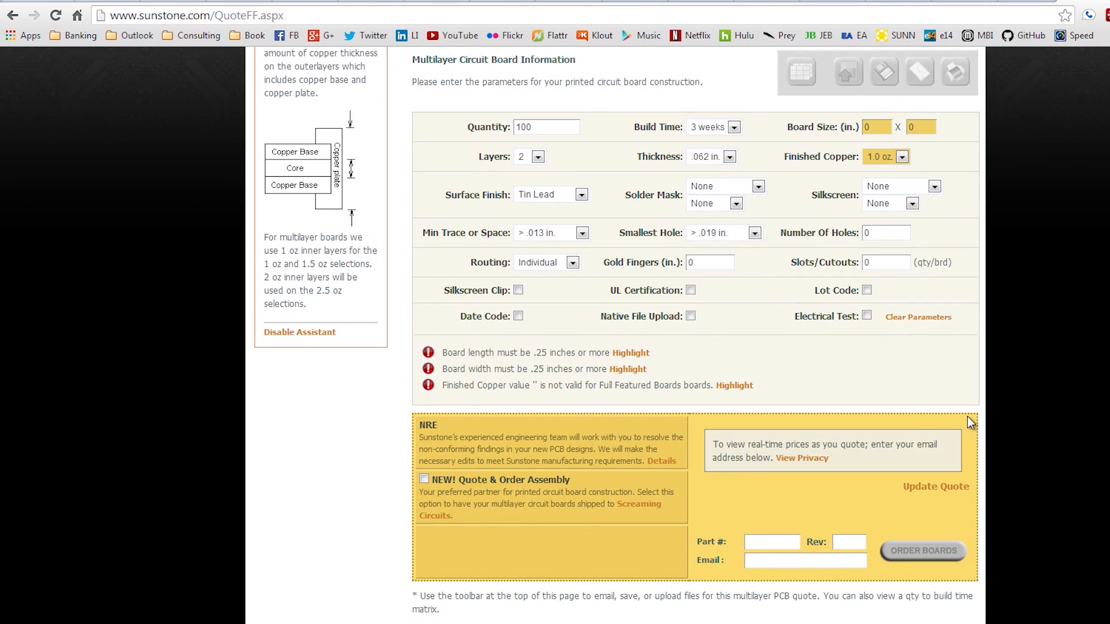
{"action": "scroll", "coordinate": [992, 473], "scroll_direction": "up", "scroll_amount": 2}
{"action": "scroll", "coordinate": [992, 475], "scroll_direction": "up", "scroll_amount": 2}
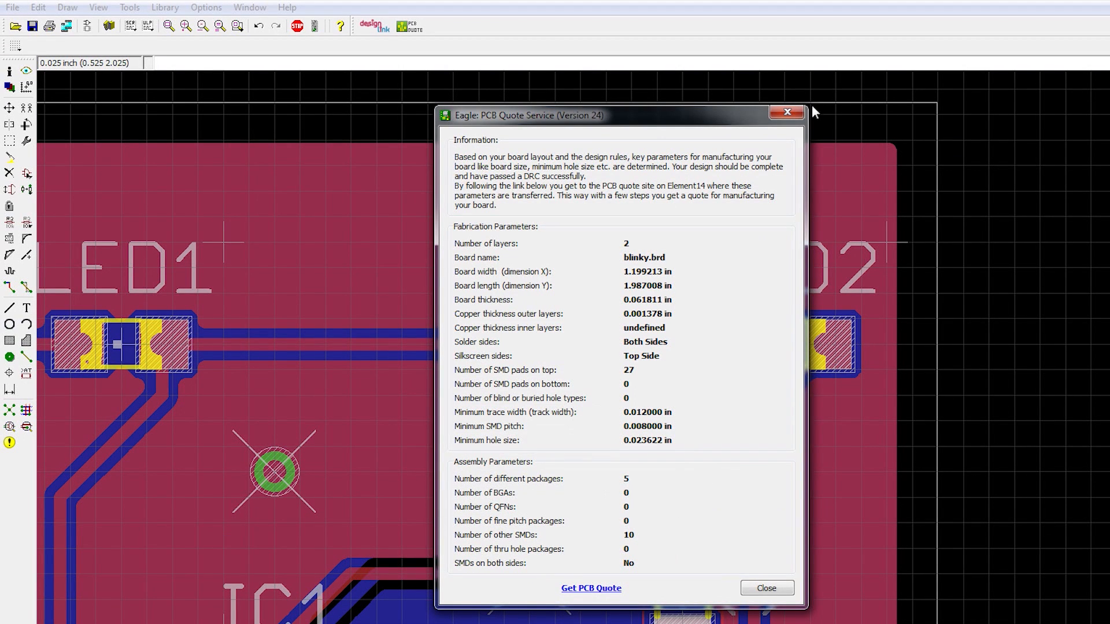
{"action": "left_click", "coordinate": [767, 588]}
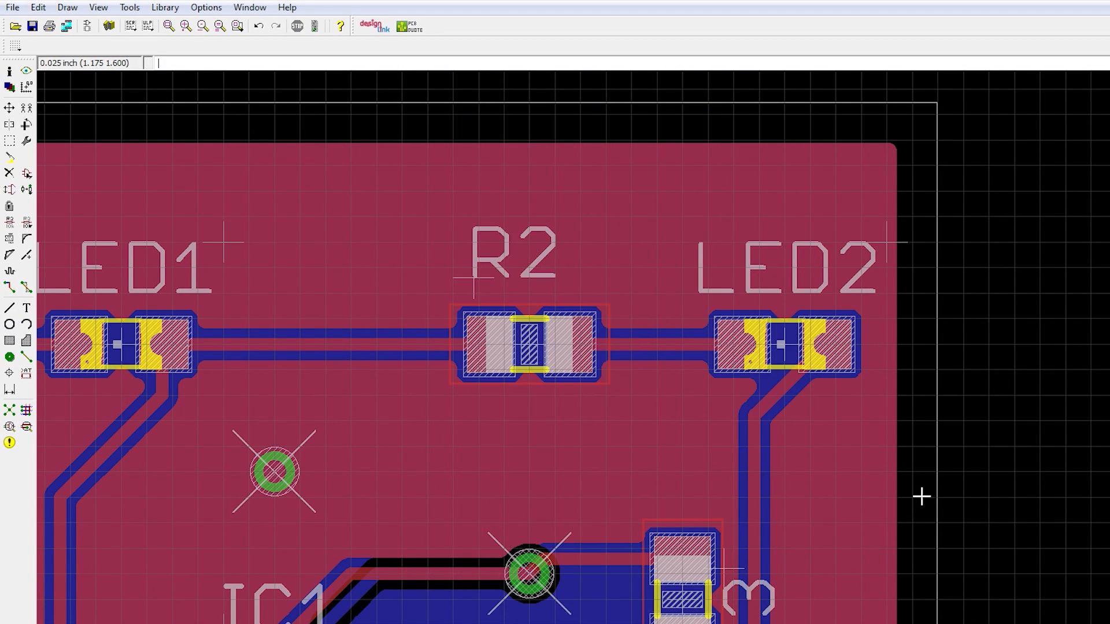